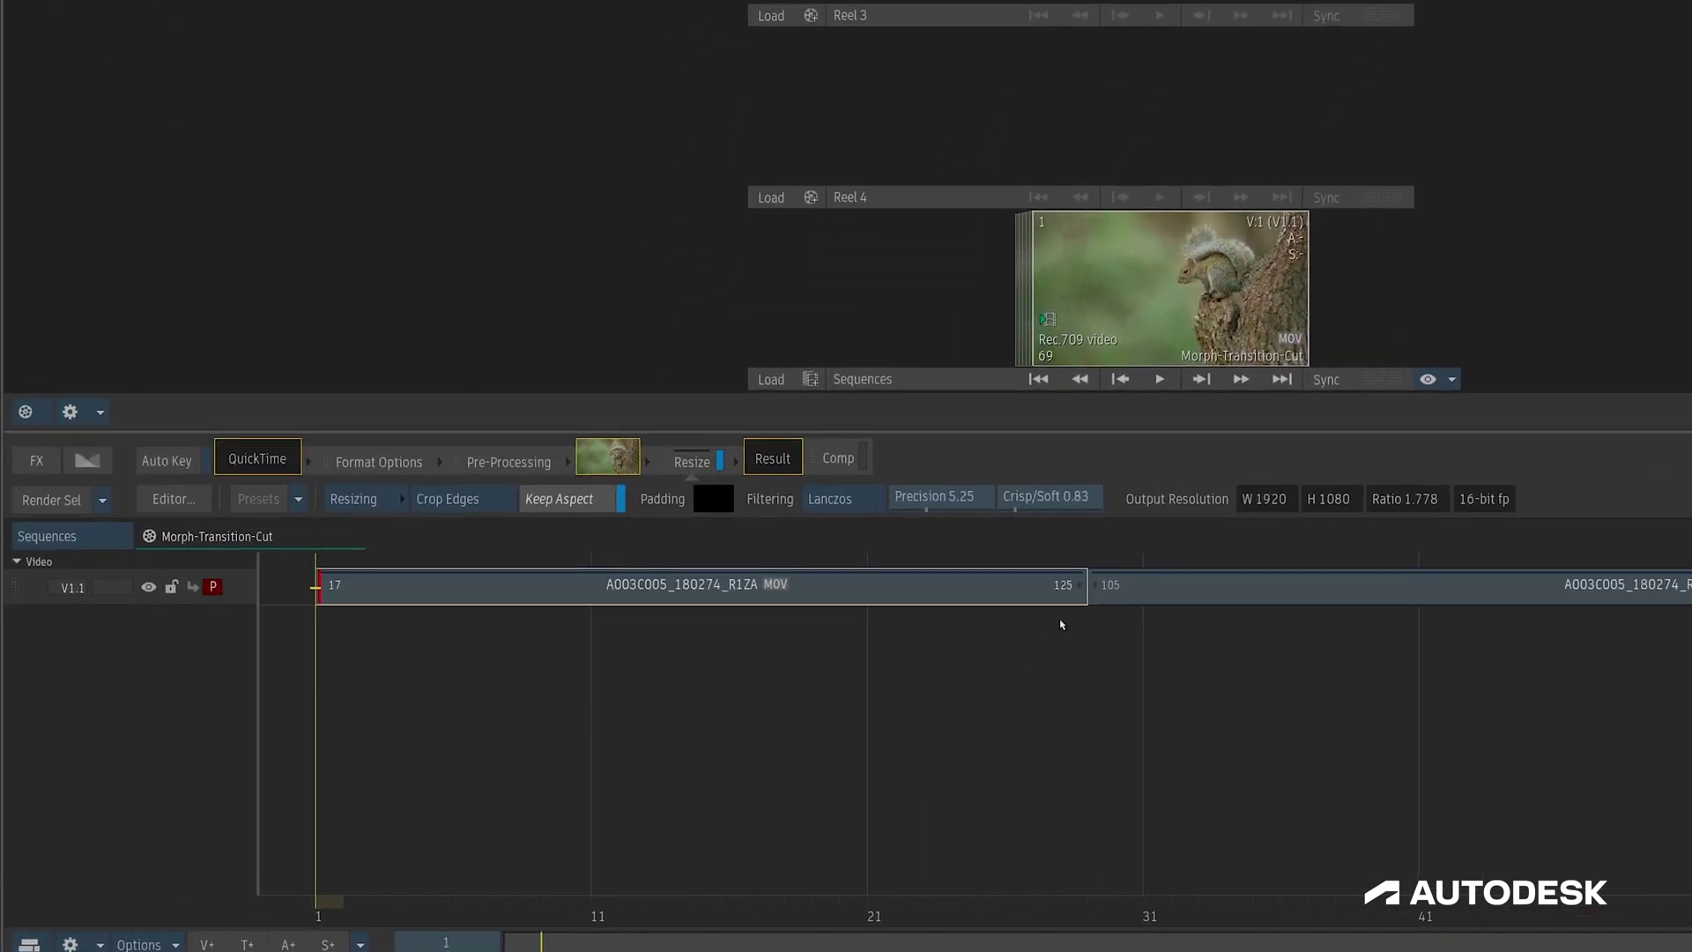
Add a centred 10-frame Morph transition at the cut between the two clips in the Morph-Transition-Cut sequence.
{"action": "left_click", "coordinate": [1089, 595]}
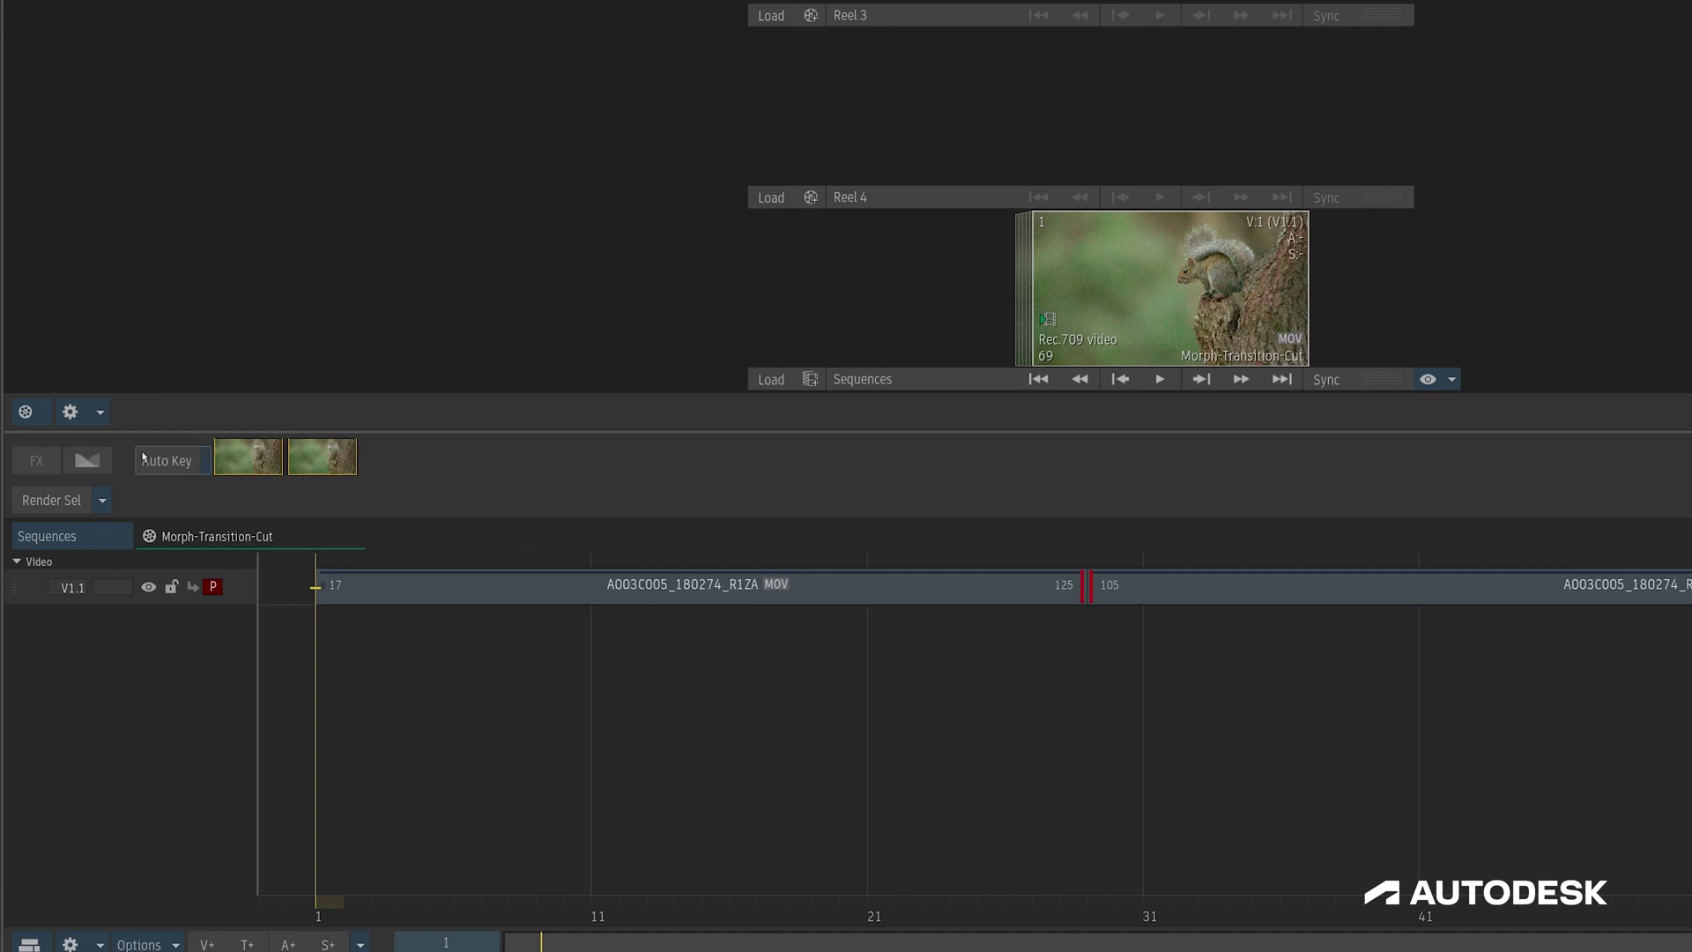
{"action": "left_click", "coordinate": [83, 460]}
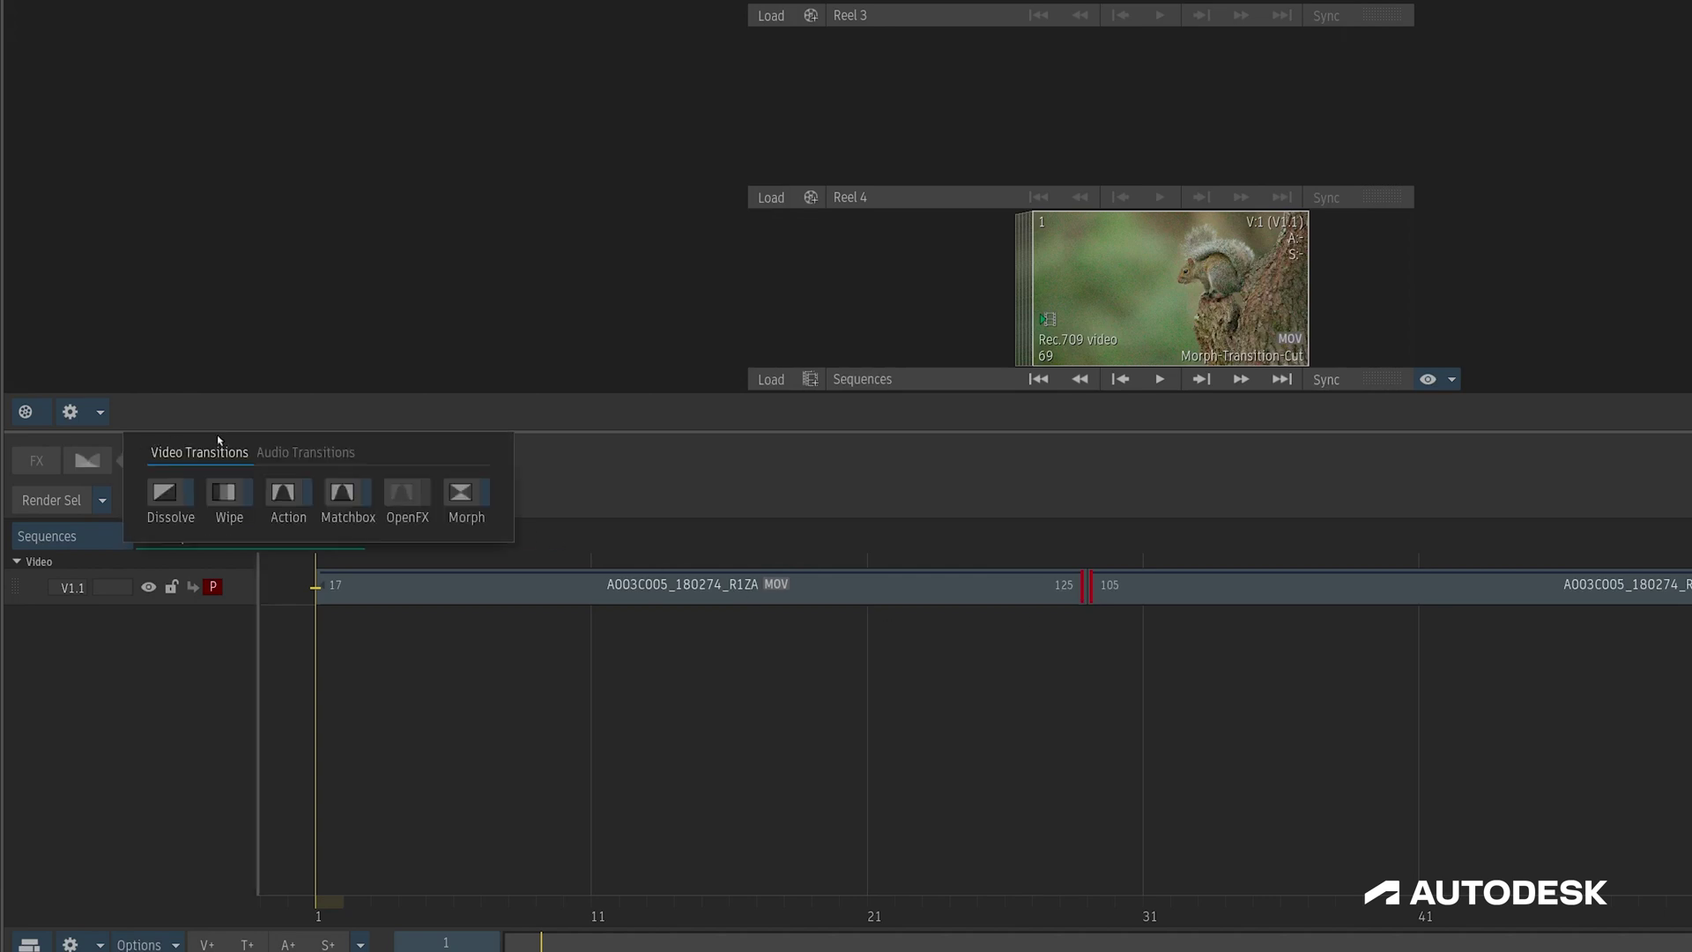
{"action": "left_click", "coordinate": [481, 511]}
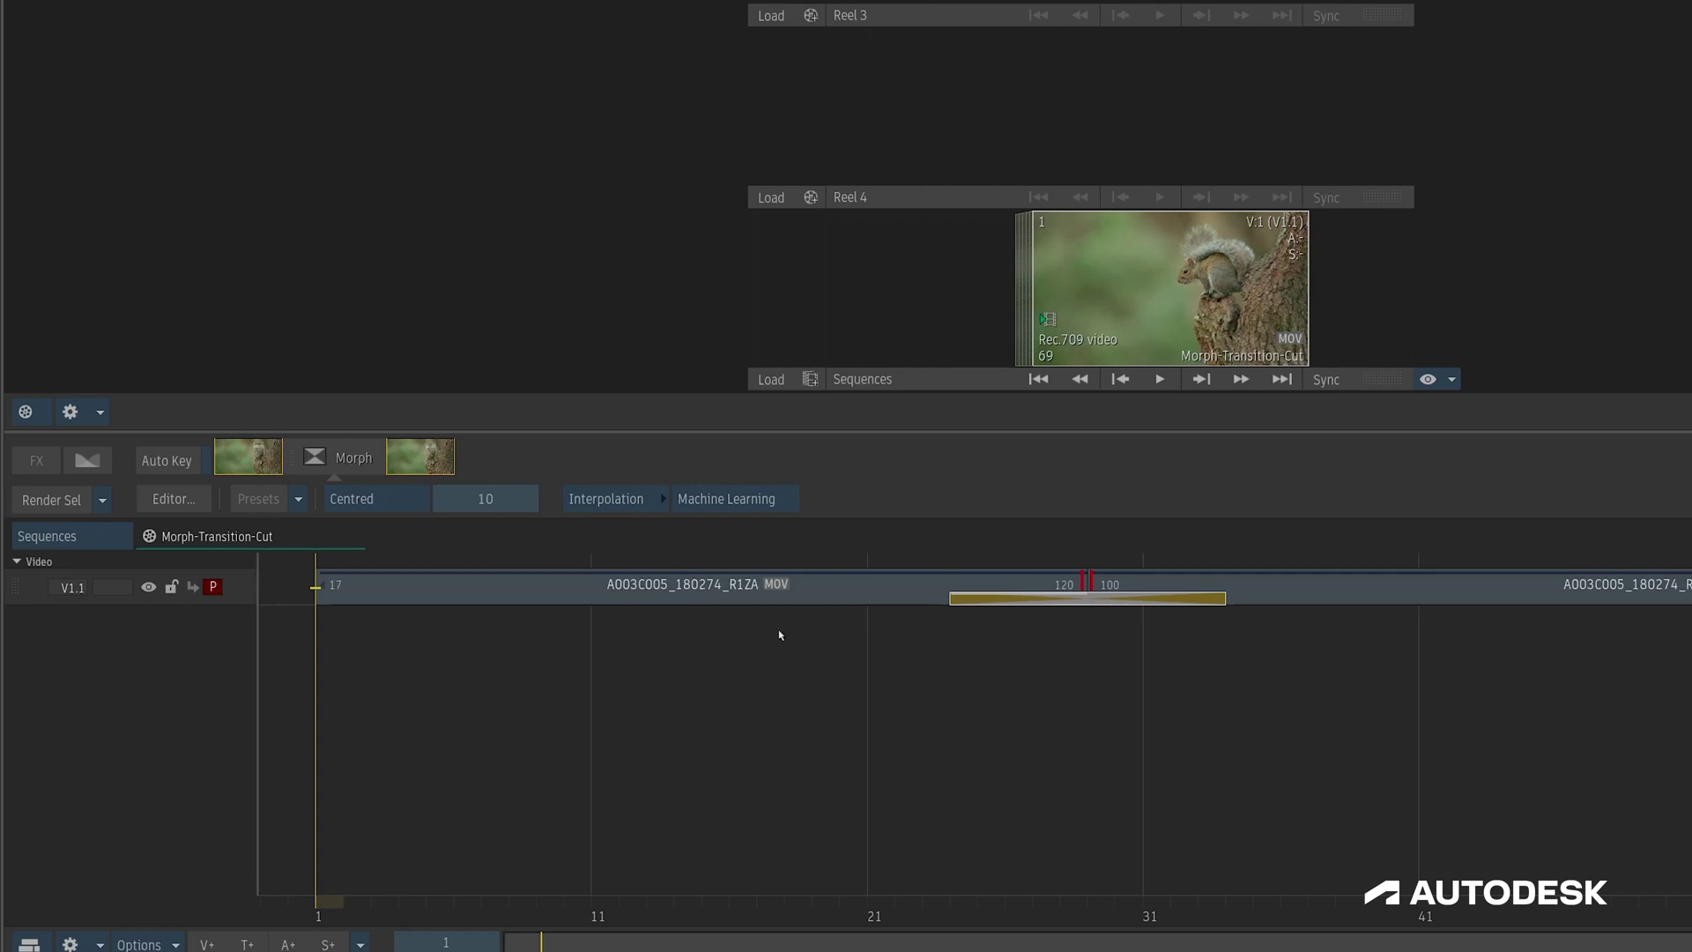
{"action": "left_click", "coordinate": [414, 499]}
{"action": "left_click", "coordinate": [425, 502]}
{"action": "left_click", "coordinate": [1095, 586]}
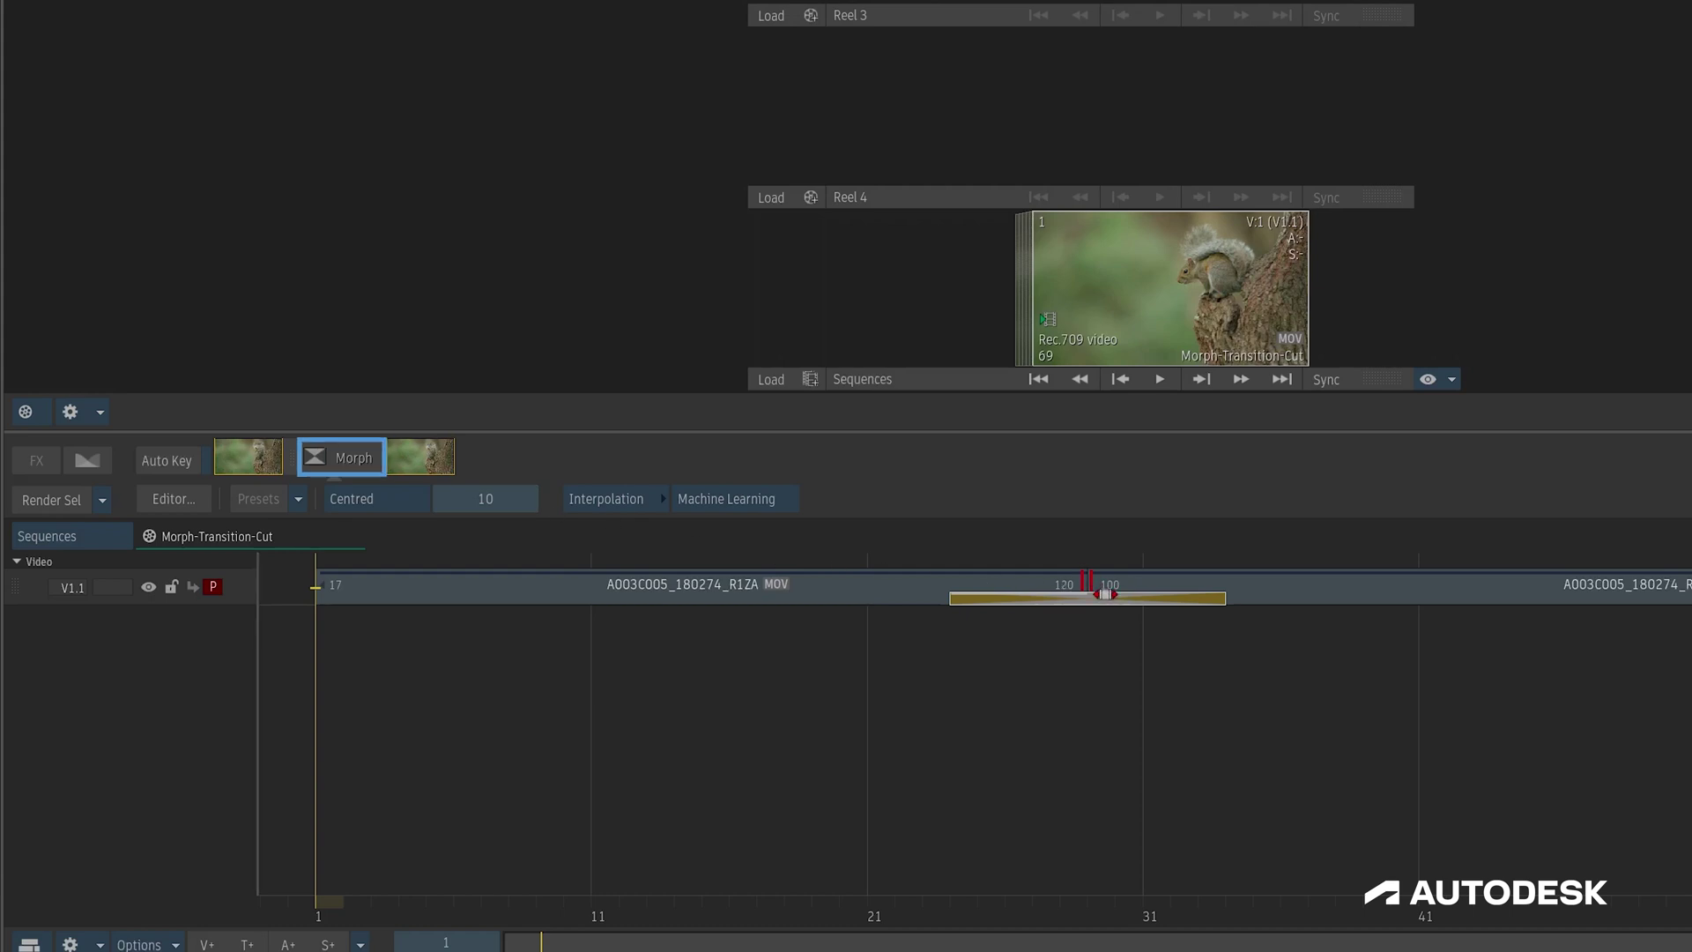
Open the Morph transition's editor and compare the Motion Vectors frame interpolation type with Machine Learning, leaving Machine Learning set.
{"action": "double_click", "coordinate": [328, 453]}
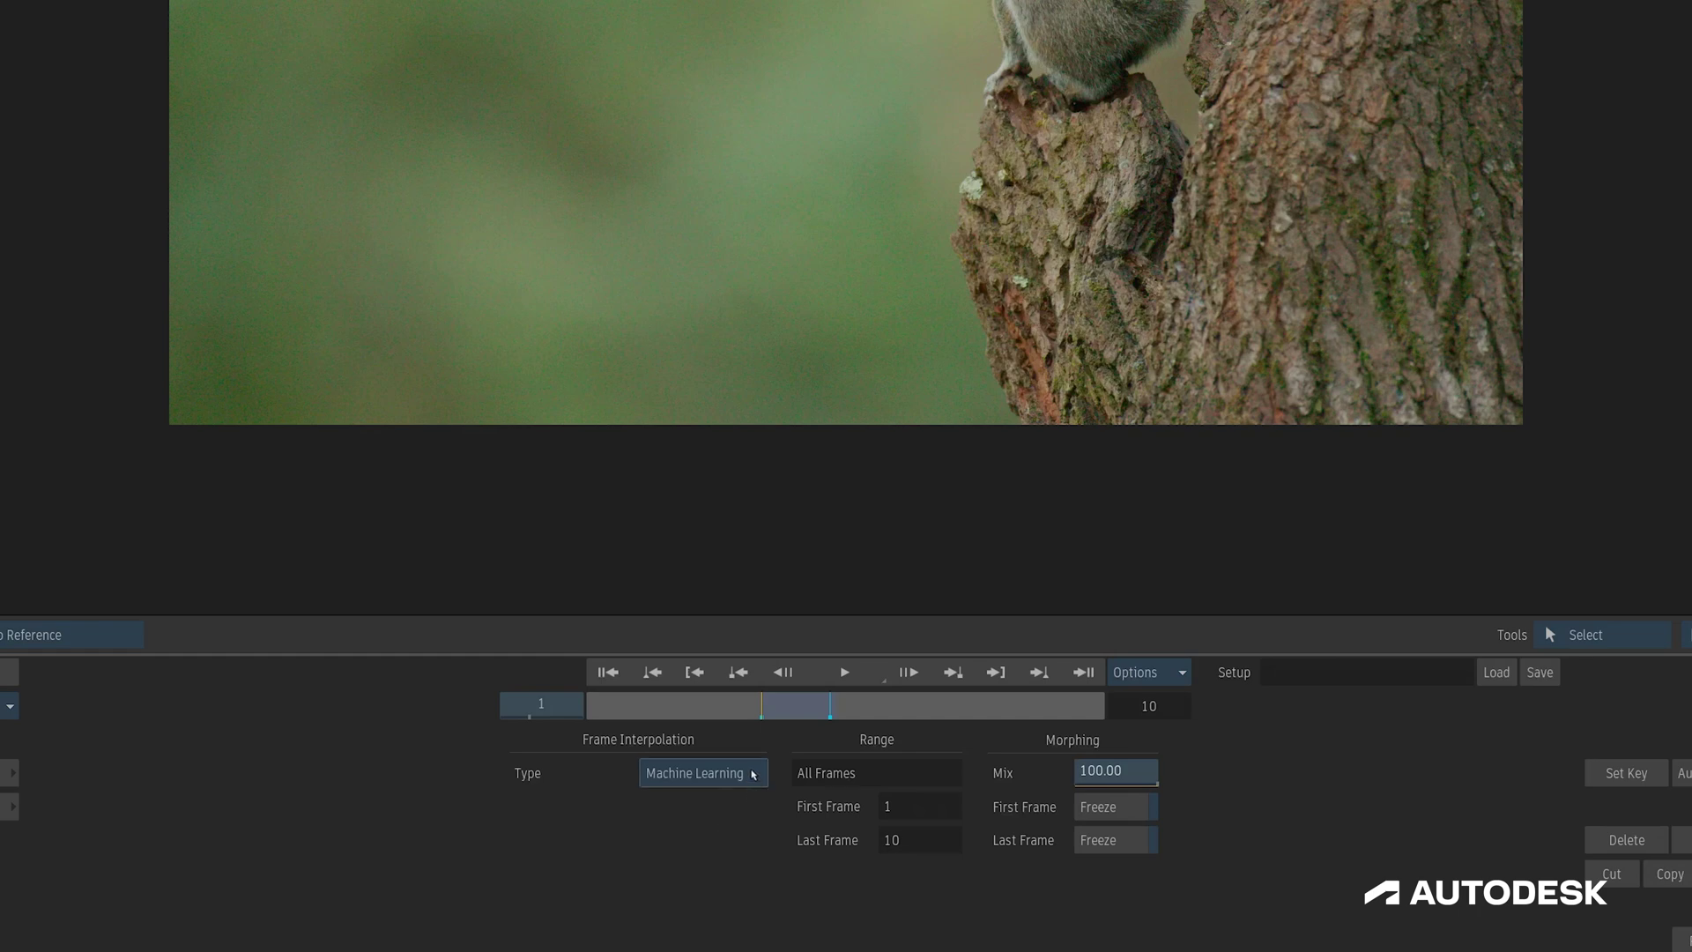
{"action": "left_click", "coordinate": [754, 774]}
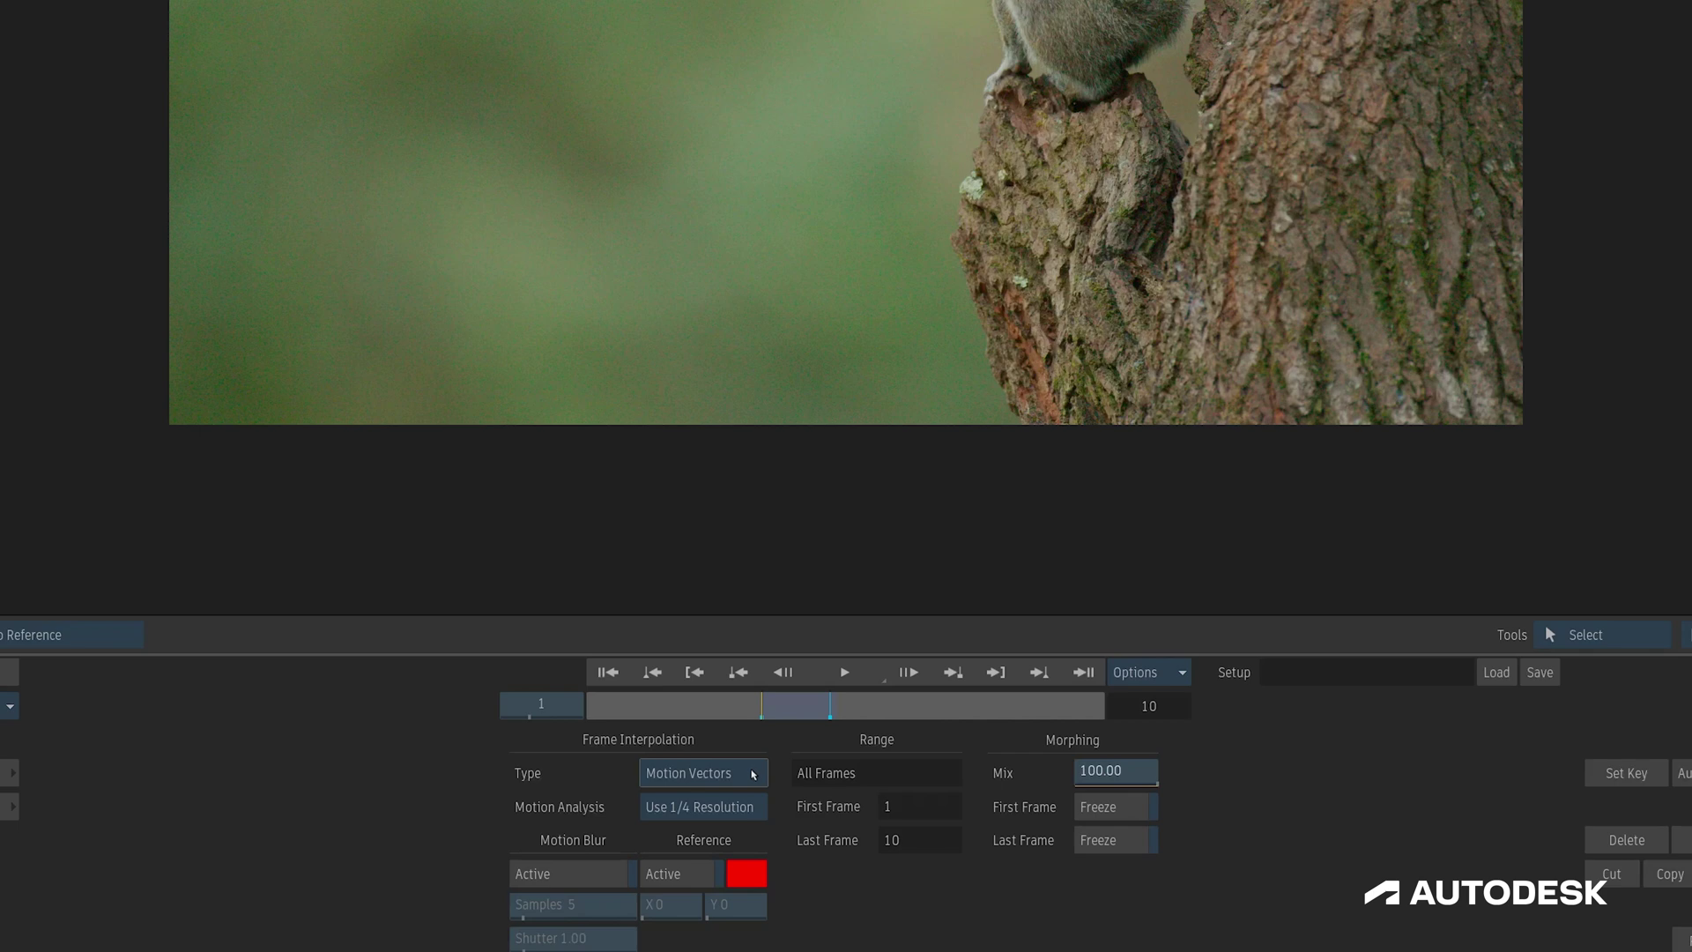
{"action": "left_click", "coordinate": [754, 773]}
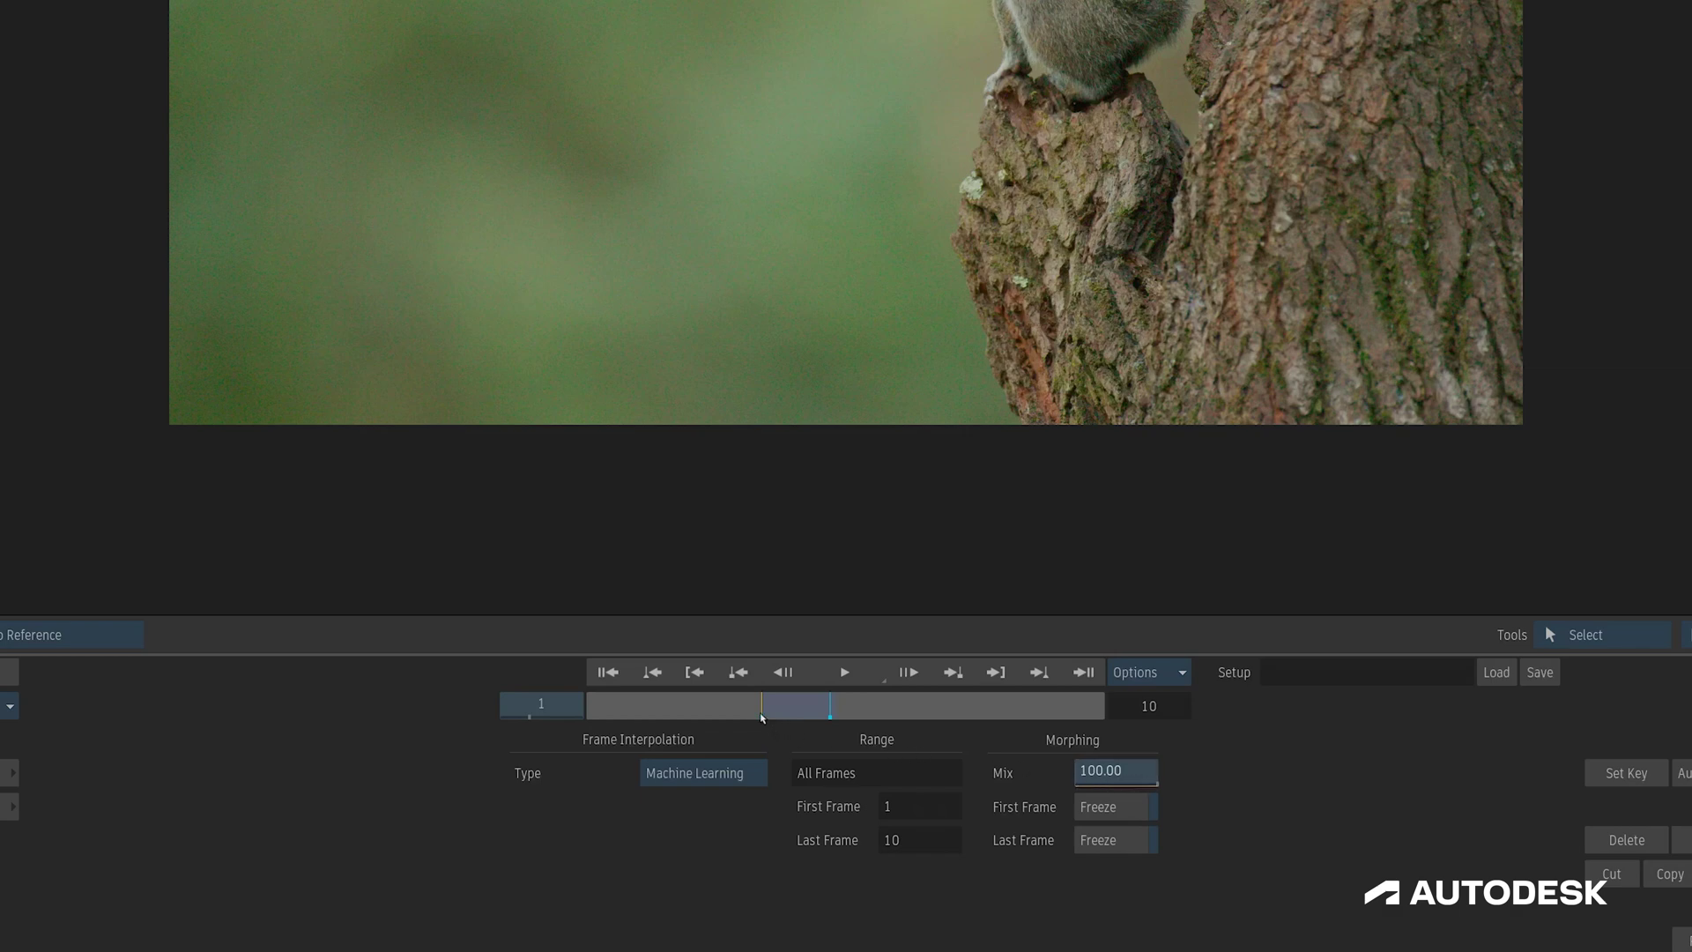
Examine the morphed frames across the transition range, including a close-up of the squirrel, and leave the Morph editor.
{"action": "left_click_drag", "start_coordinate": [762, 712], "coordinate": [839, 705]}
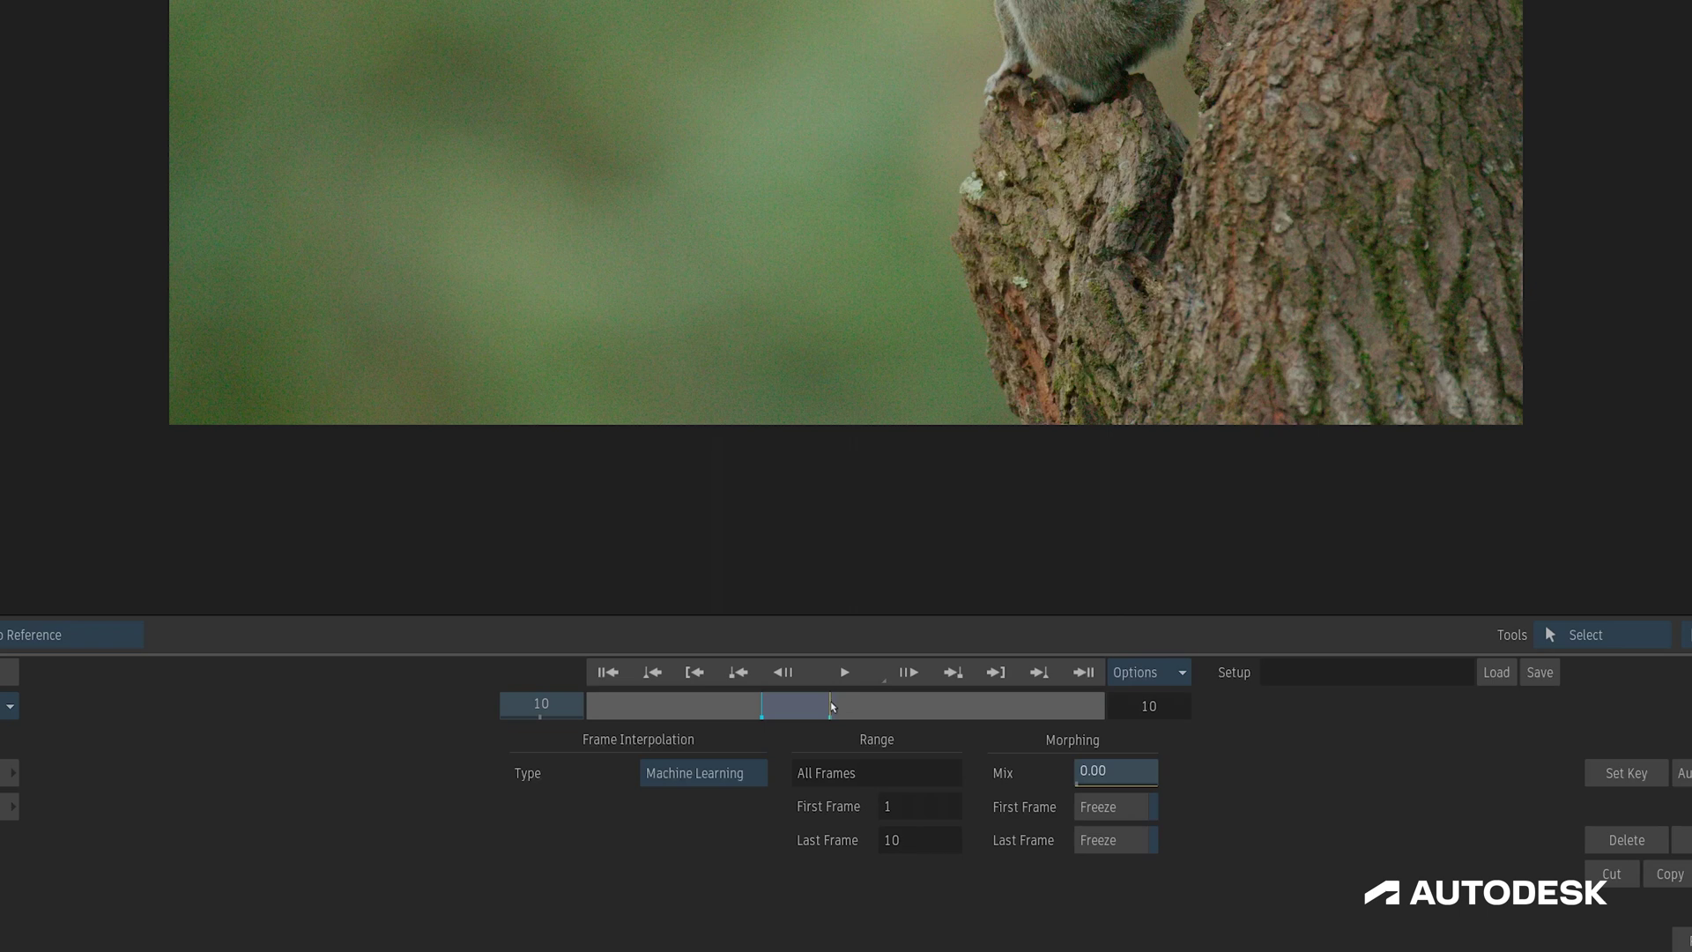
{"action": "mouse_move", "coordinate": [831, 706]}
{"action": "left_mouse_down"}
{"action": "mouse_move", "coordinate": [1080, 706]}
{"action": "mouse_move", "coordinate": [767, 711]}
{"action": "mouse_move", "coordinate": [810, 711]}
{"action": "left_mouse_up"}
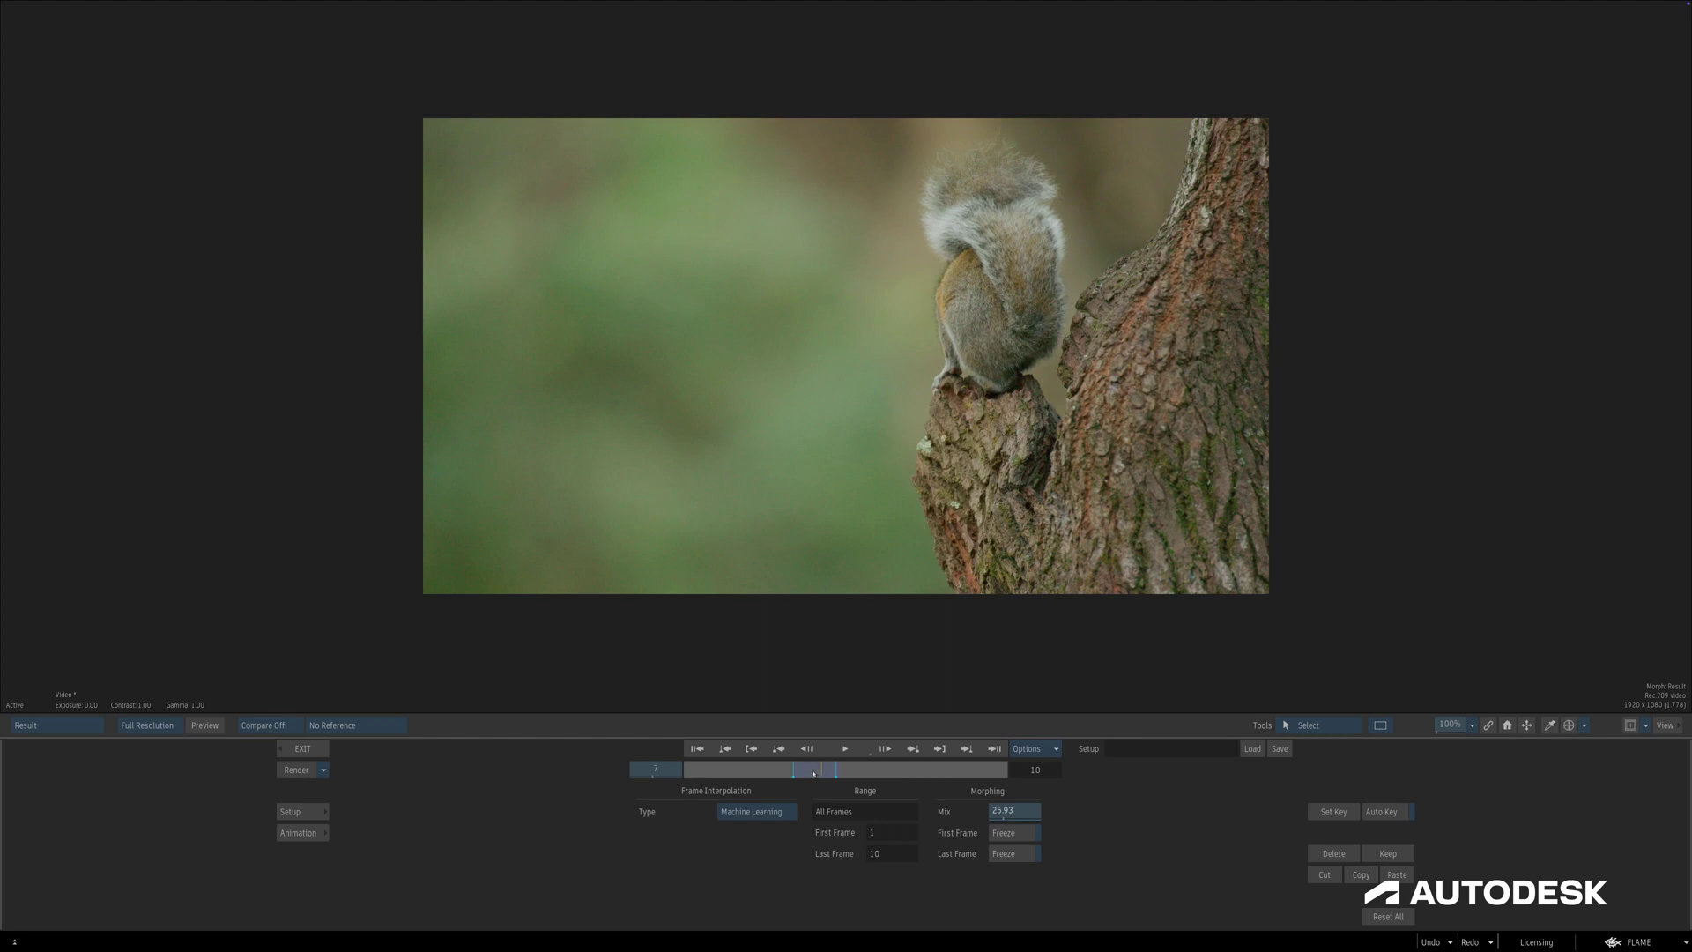
{"action": "left_click_drag", "start_coordinate": [787, 769], "coordinate": [893, 769]}
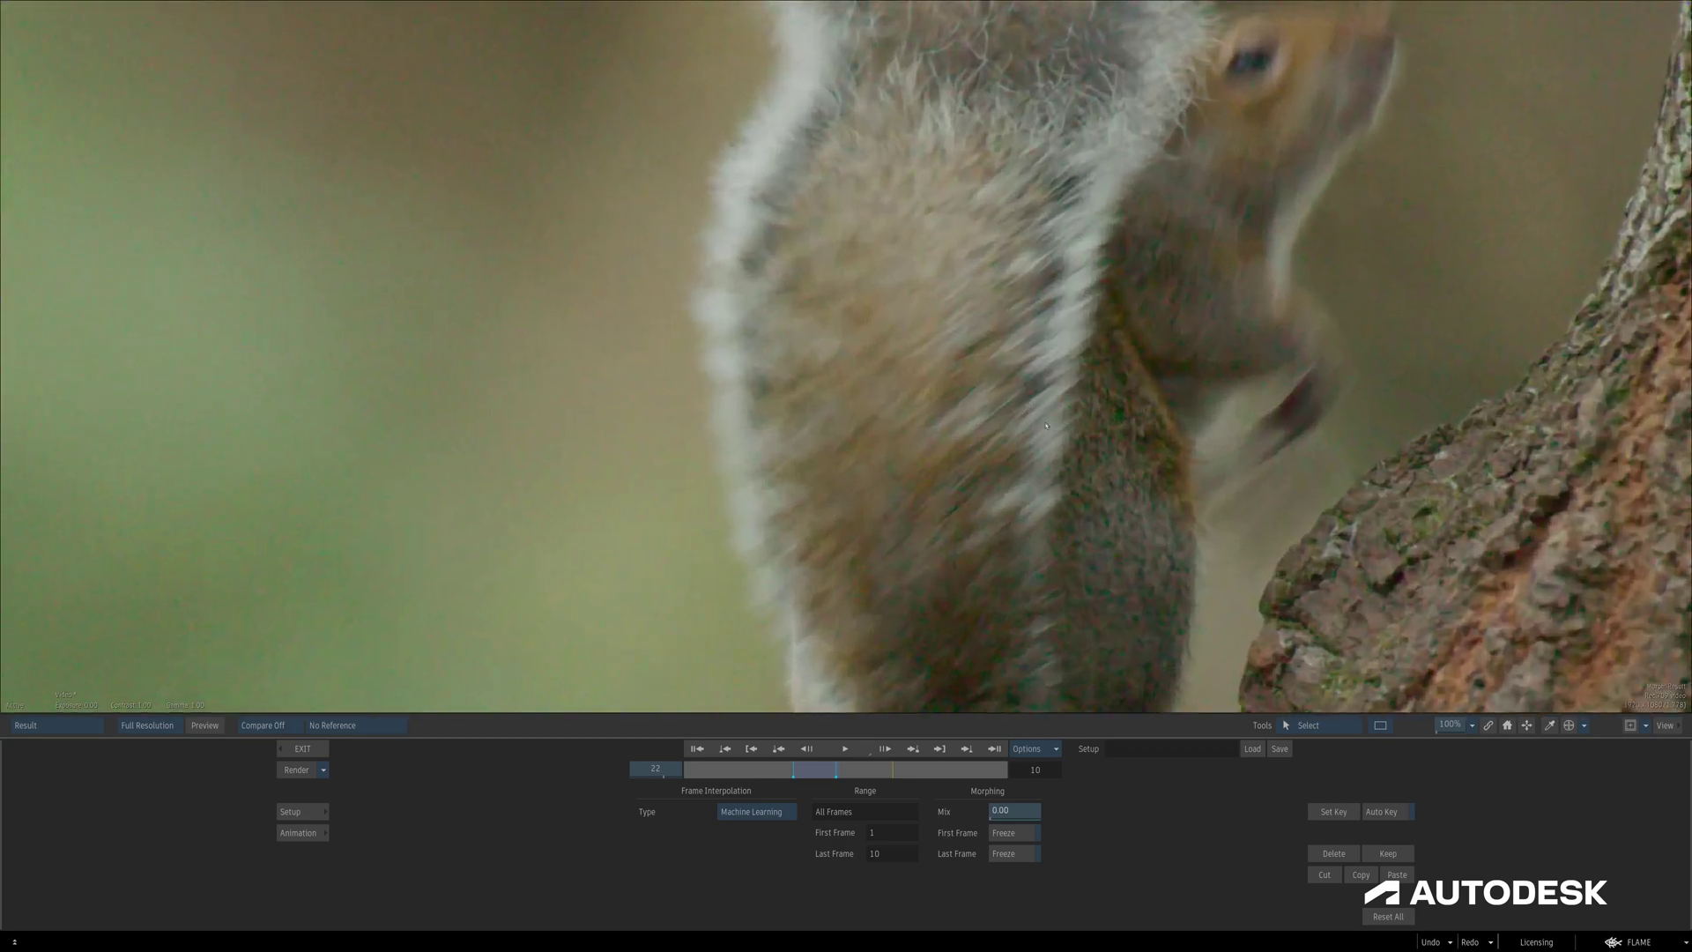
{"action": "left_click", "coordinate": [844, 765]}
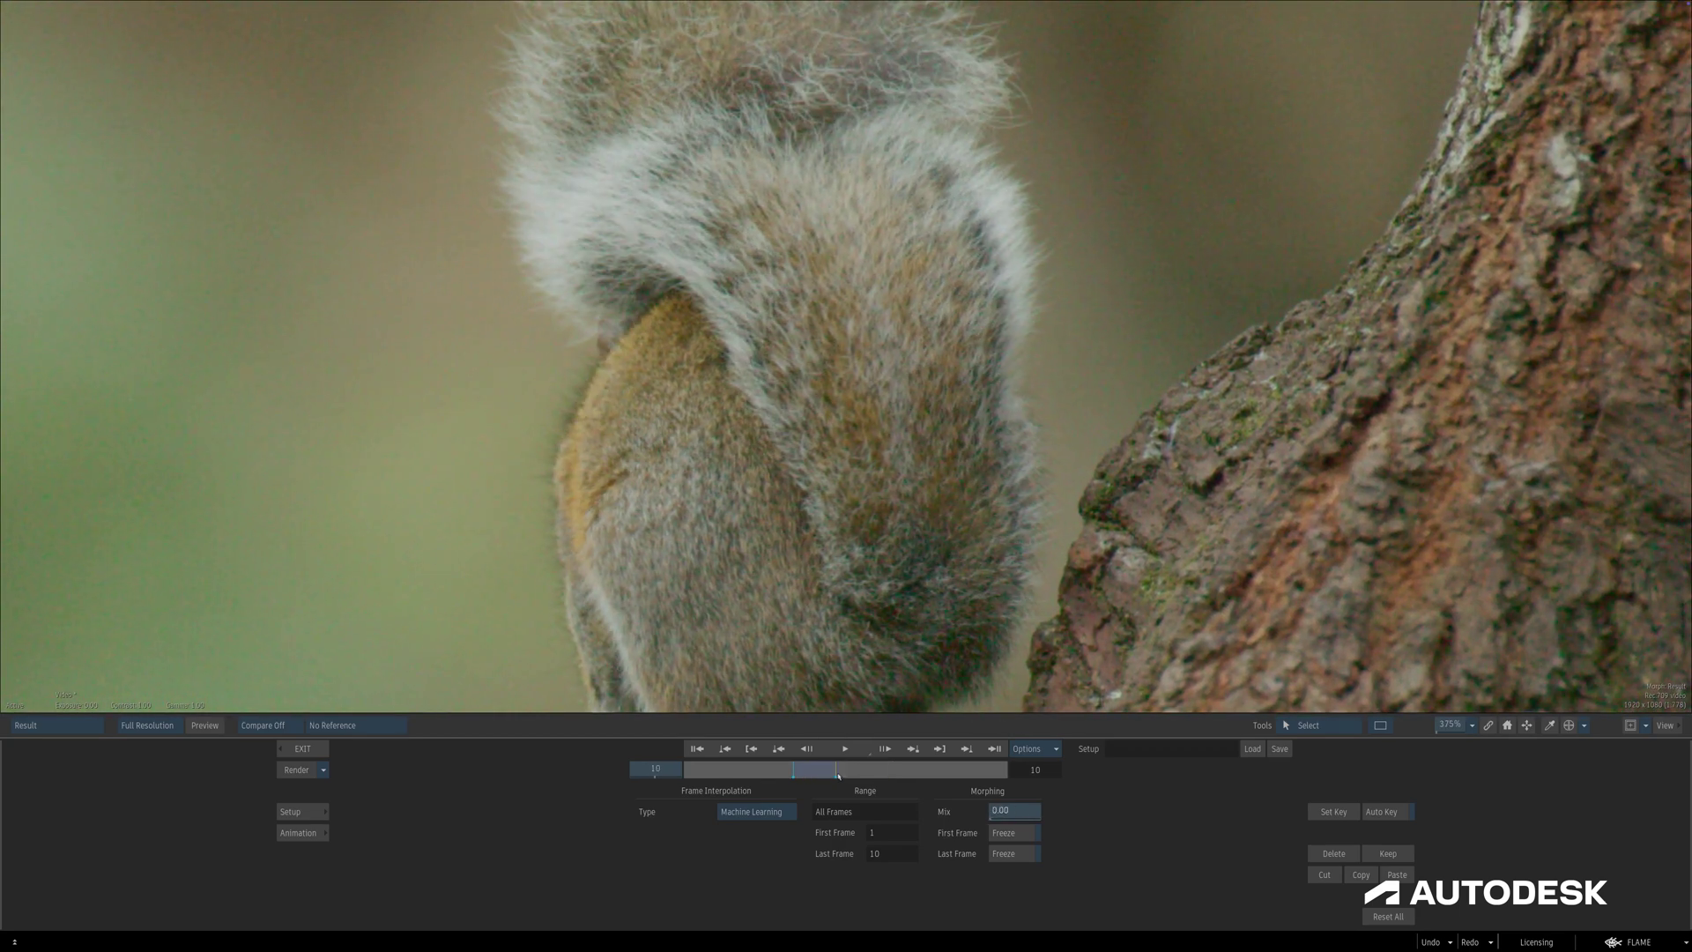
{"action": "mouse_move", "coordinate": [836, 775]}
{"action": "left_mouse_down"}
{"action": "mouse_move", "coordinate": [793, 772]}
{"action": "mouse_move", "coordinate": [836, 775]}
{"action": "mouse_move", "coordinate": [813, 773]}
{"action": "left_mouse_up"}
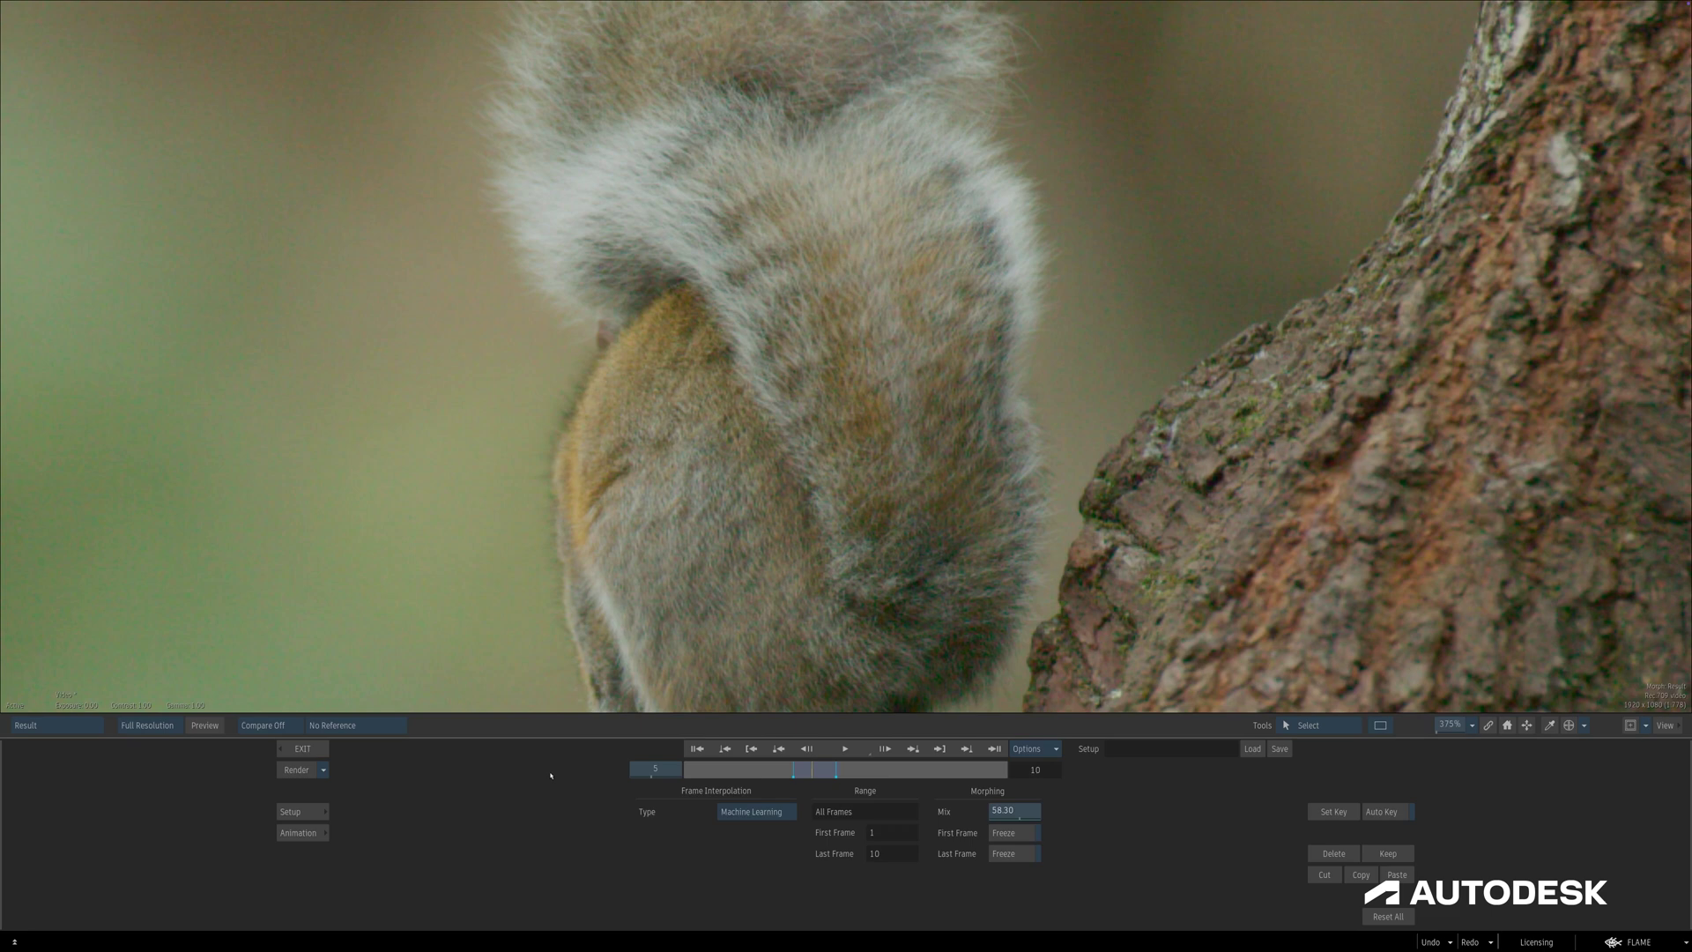
{"action": "left_click", "coordinate": [302, 748]}
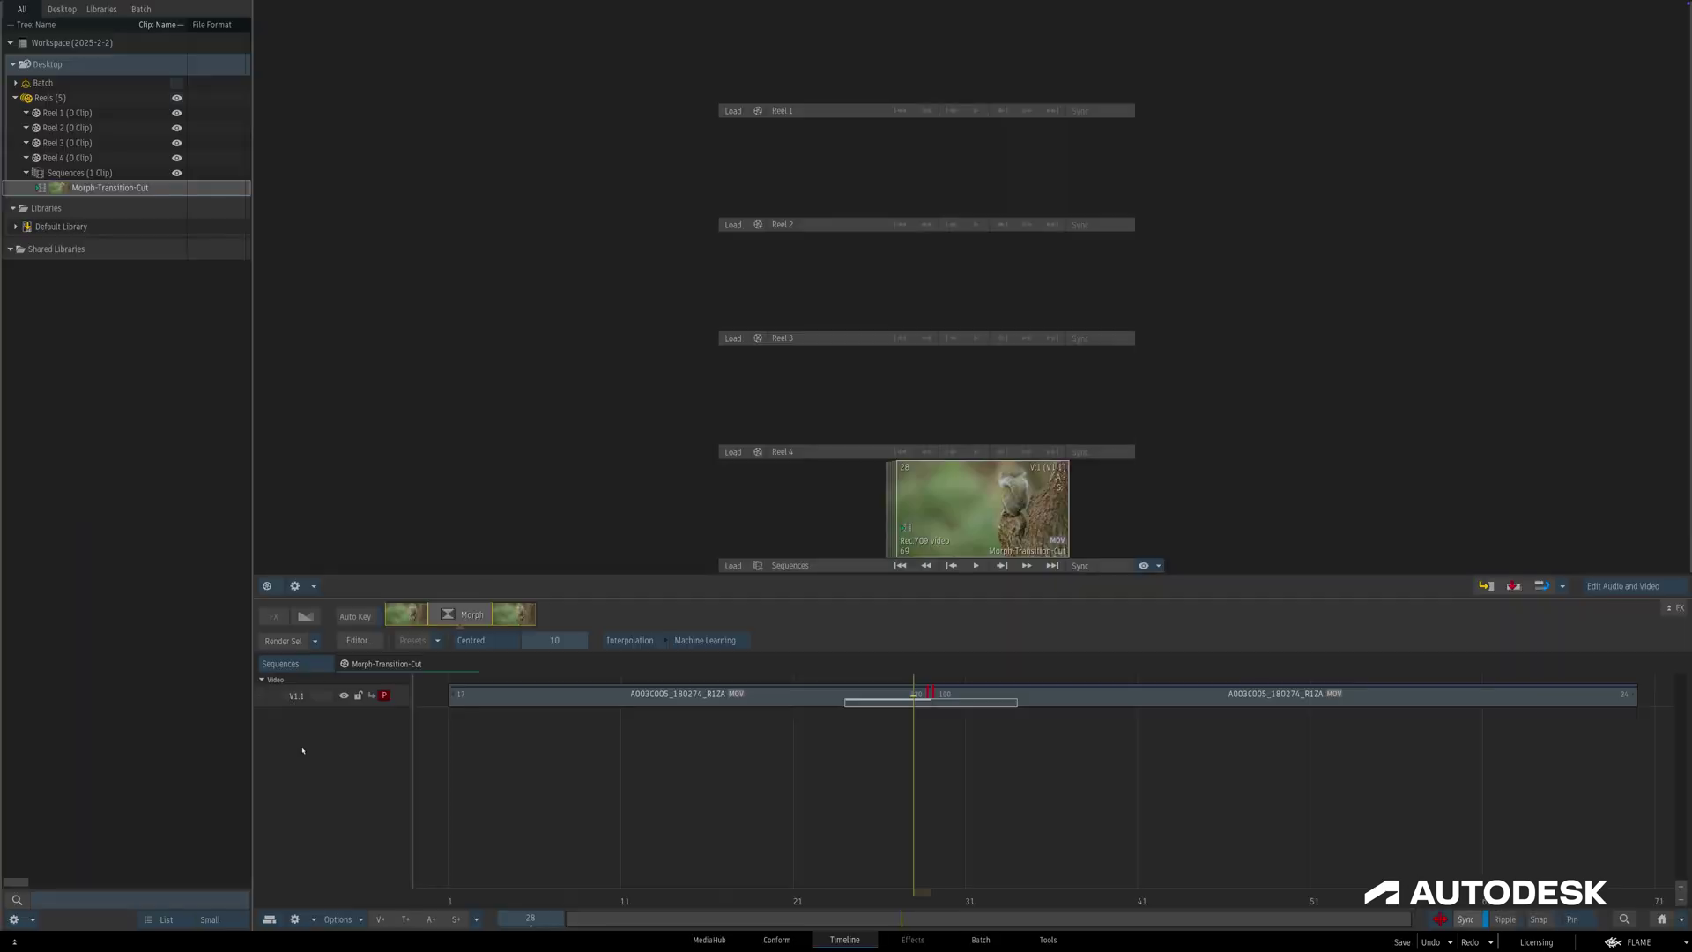
Open the Tools & TL FX preferences and go through the options for the Morph type and player defaults.
{"action": "left_click", "coordinate": [1632, 941]}
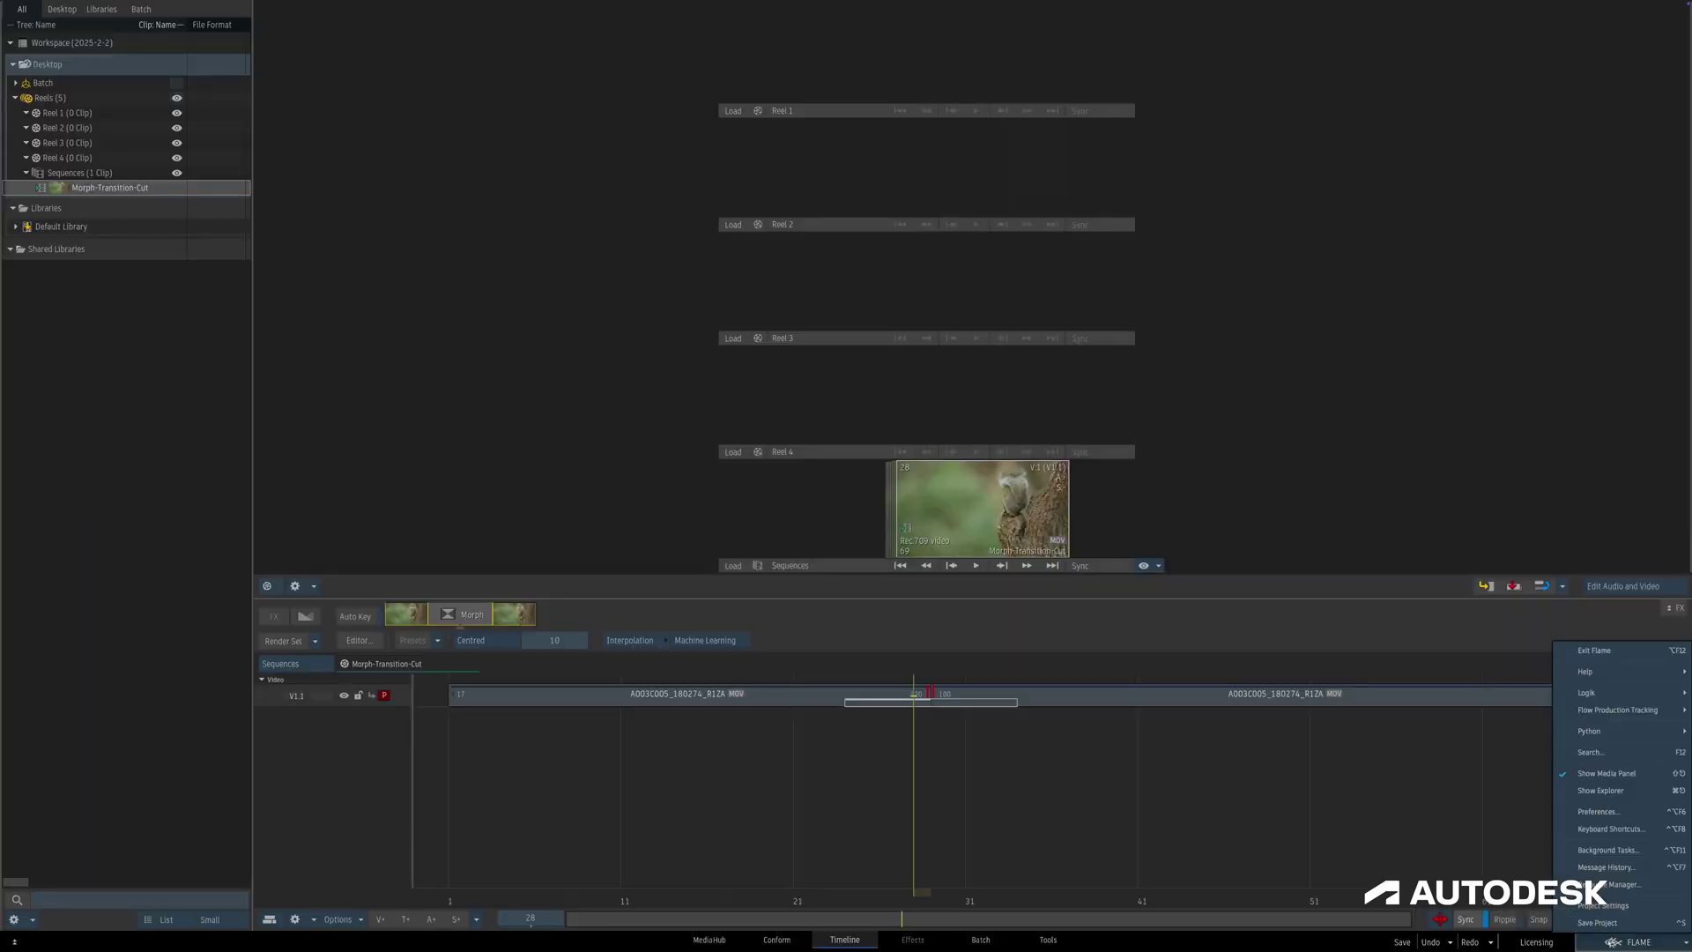
{"action": "left_click", "coordinate": [1597, 812]}
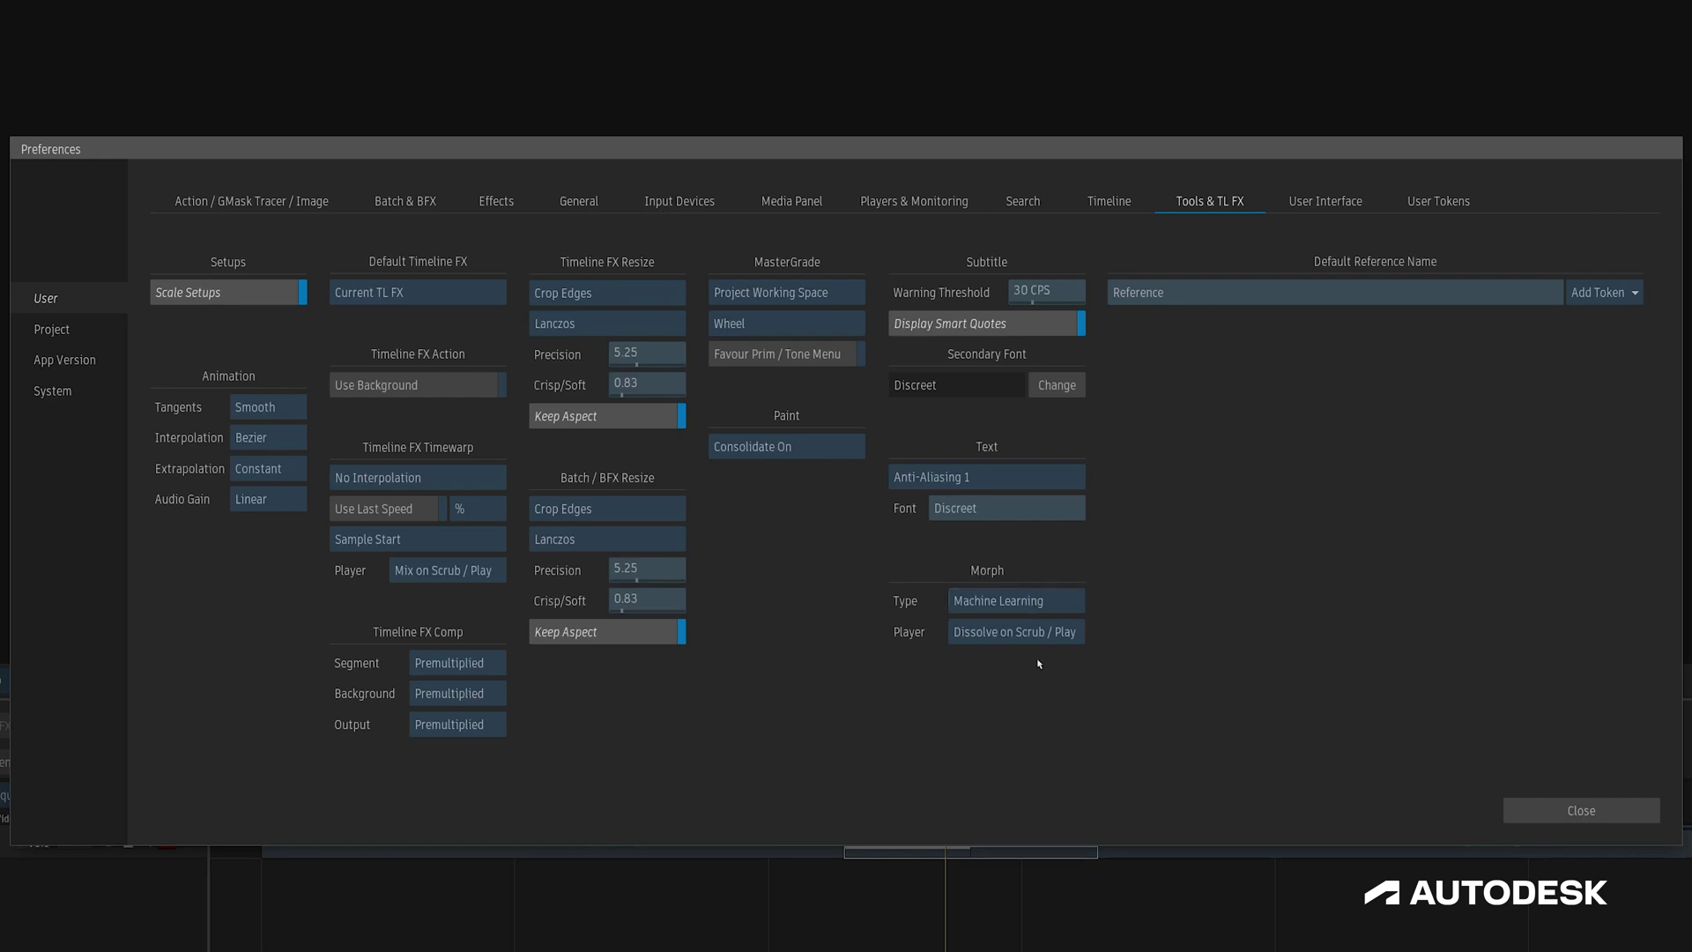
{"action": "left_click", "coordinate": [1062, 610]}
{"action": "left_click", "coordinate": [1062, 610]}
{"action": "left_click", "coordinate": [1068, 632]}
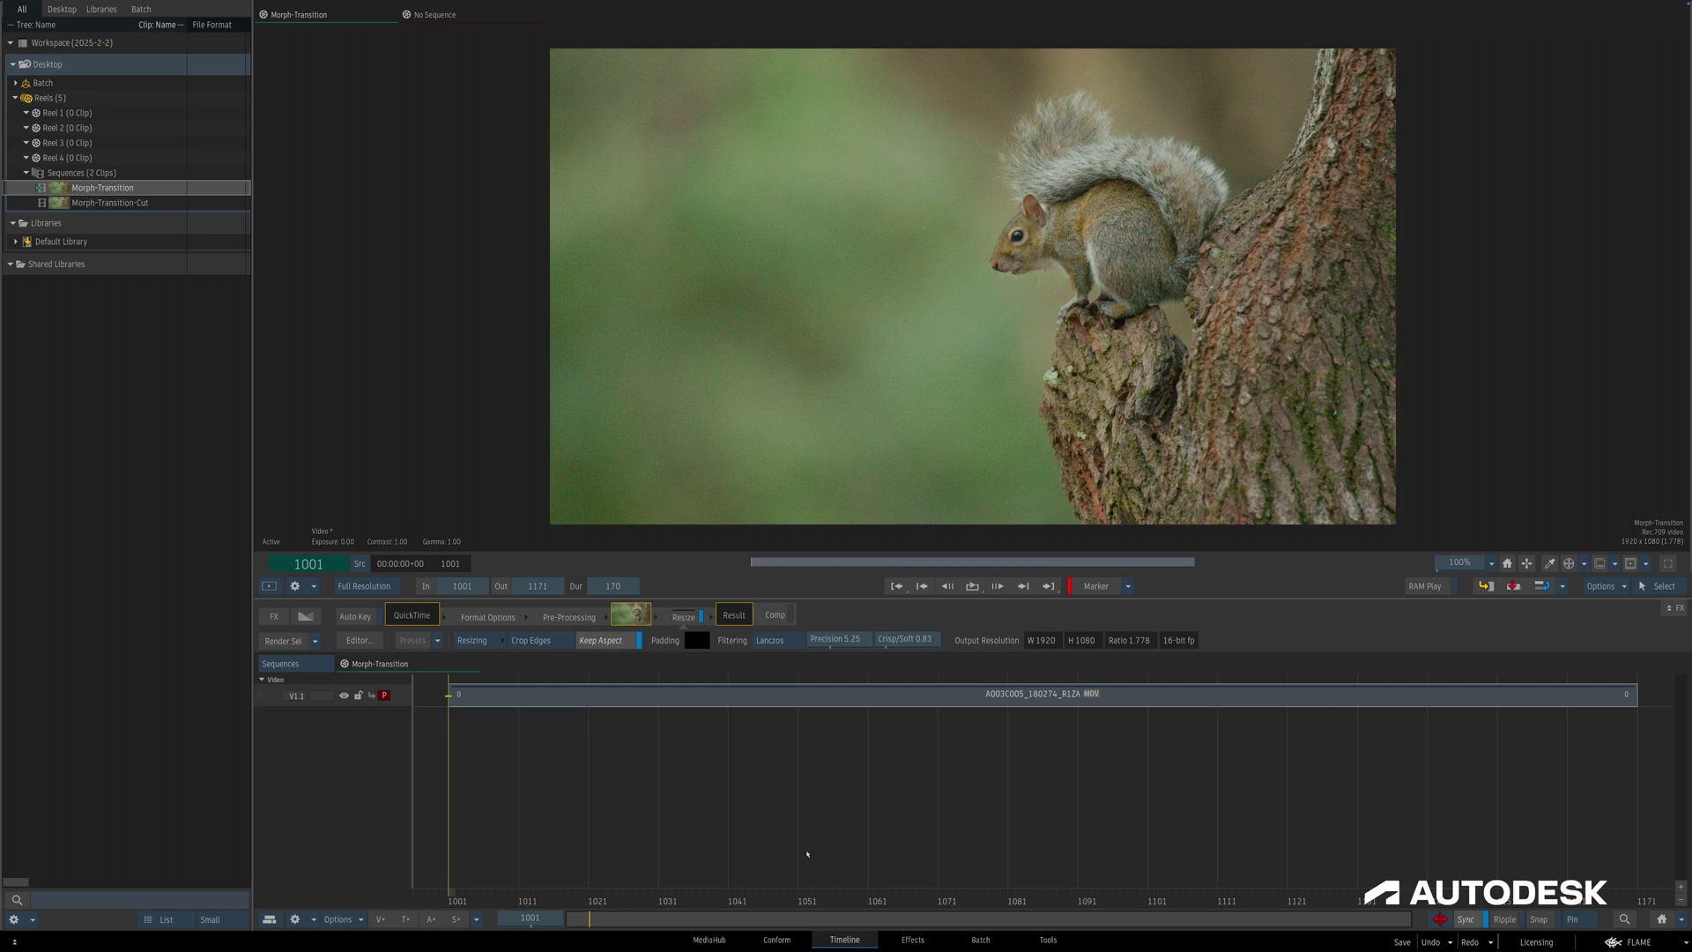
Play the uncut Morph-Transition sequence and scrub back to its beginning.
{"action": "key", "text": "space"}
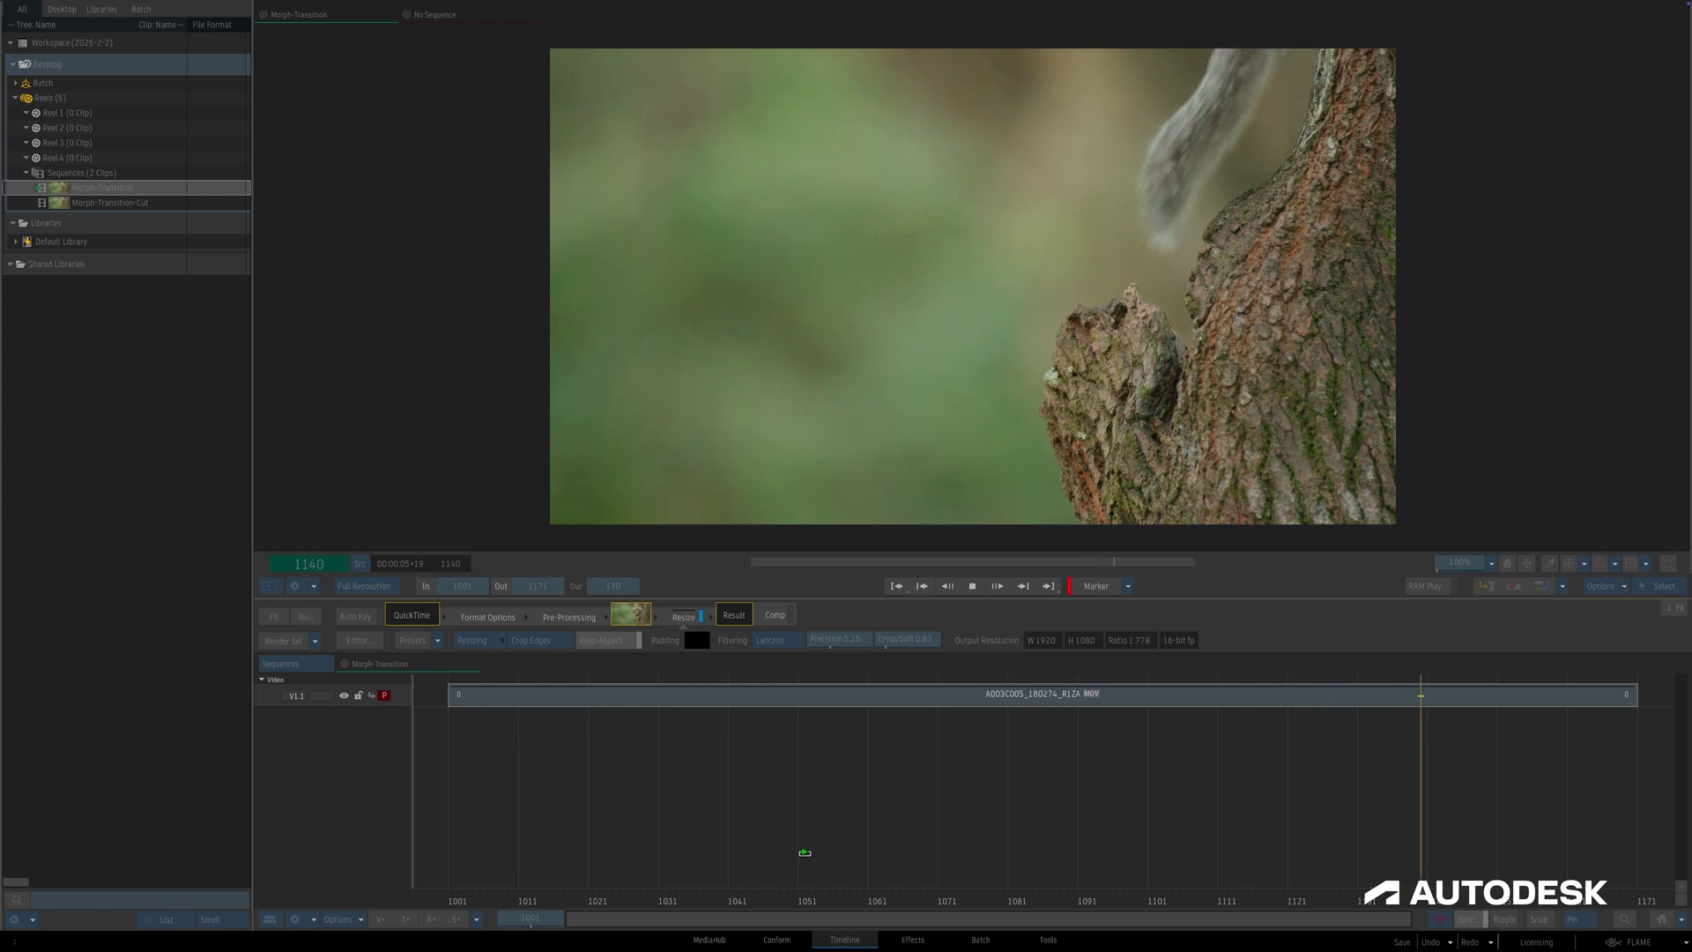
{"action": "key", "text": "space"}
{"action": "left_click", "coordinate": [915, 892]}
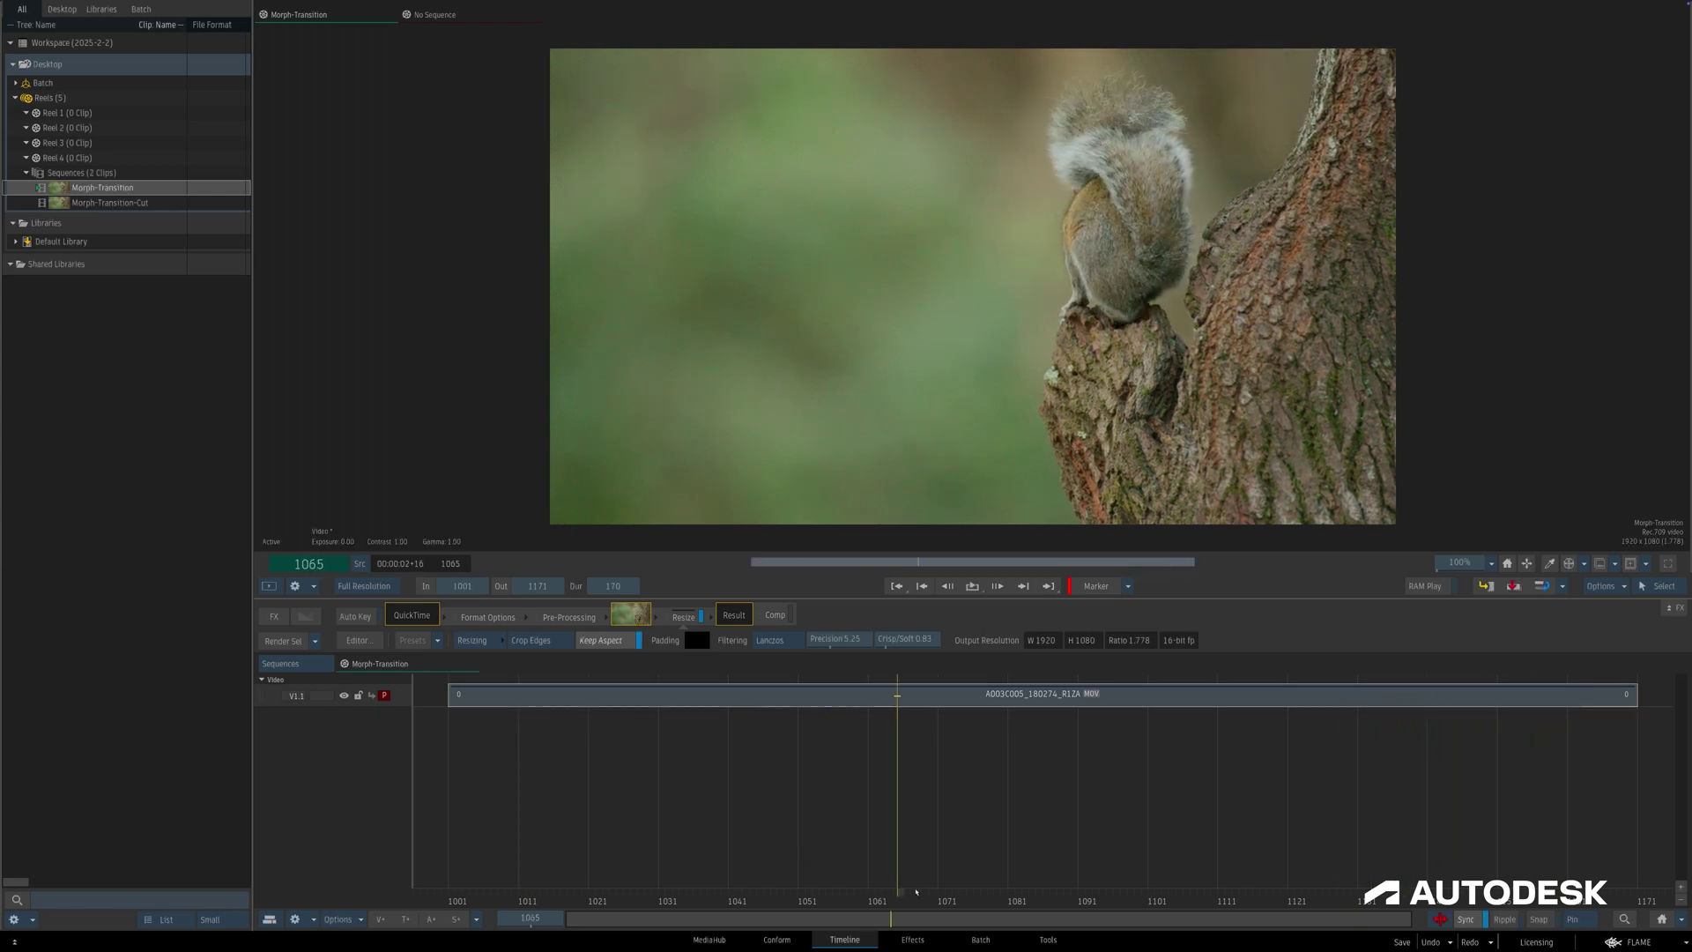
{"action": "left_click_drag", "start_coordinate": [916, 893], "coordinate": [462, 899]}
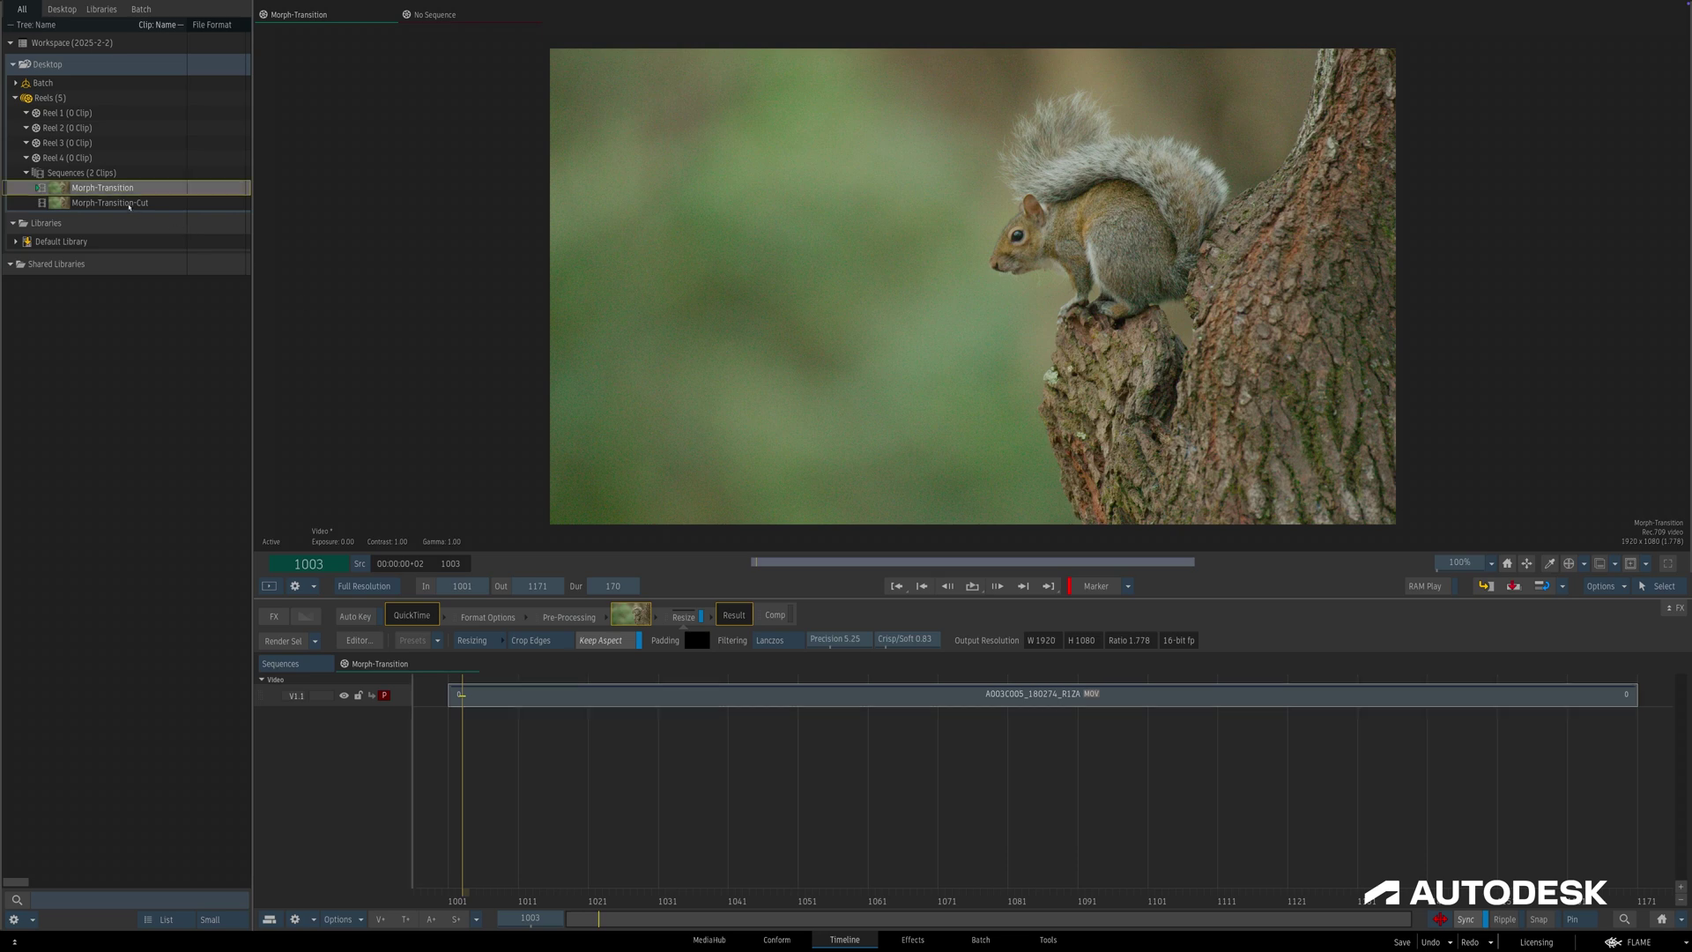
Switch to the Morph-Transition-Cut sequence, play it, and go to the cut at frame 29.
{"action": "left_click", "coordinate": [130, 204]}
{"action": "key", "text": "space"}
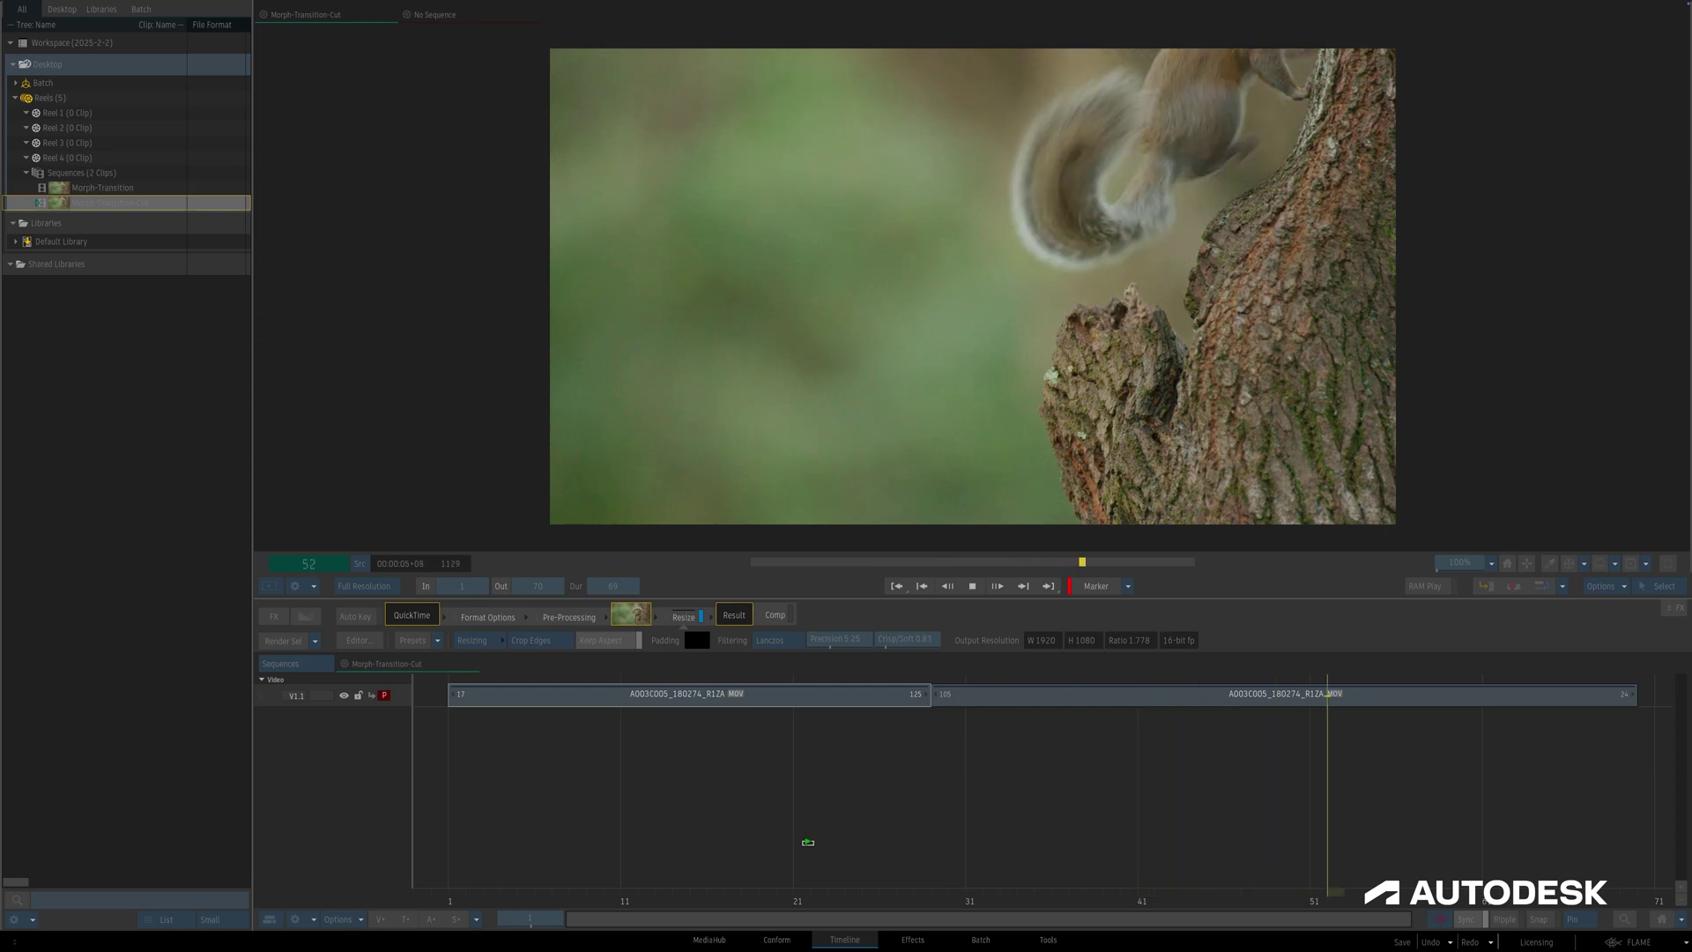
{"action": "key", "text": "Up"}
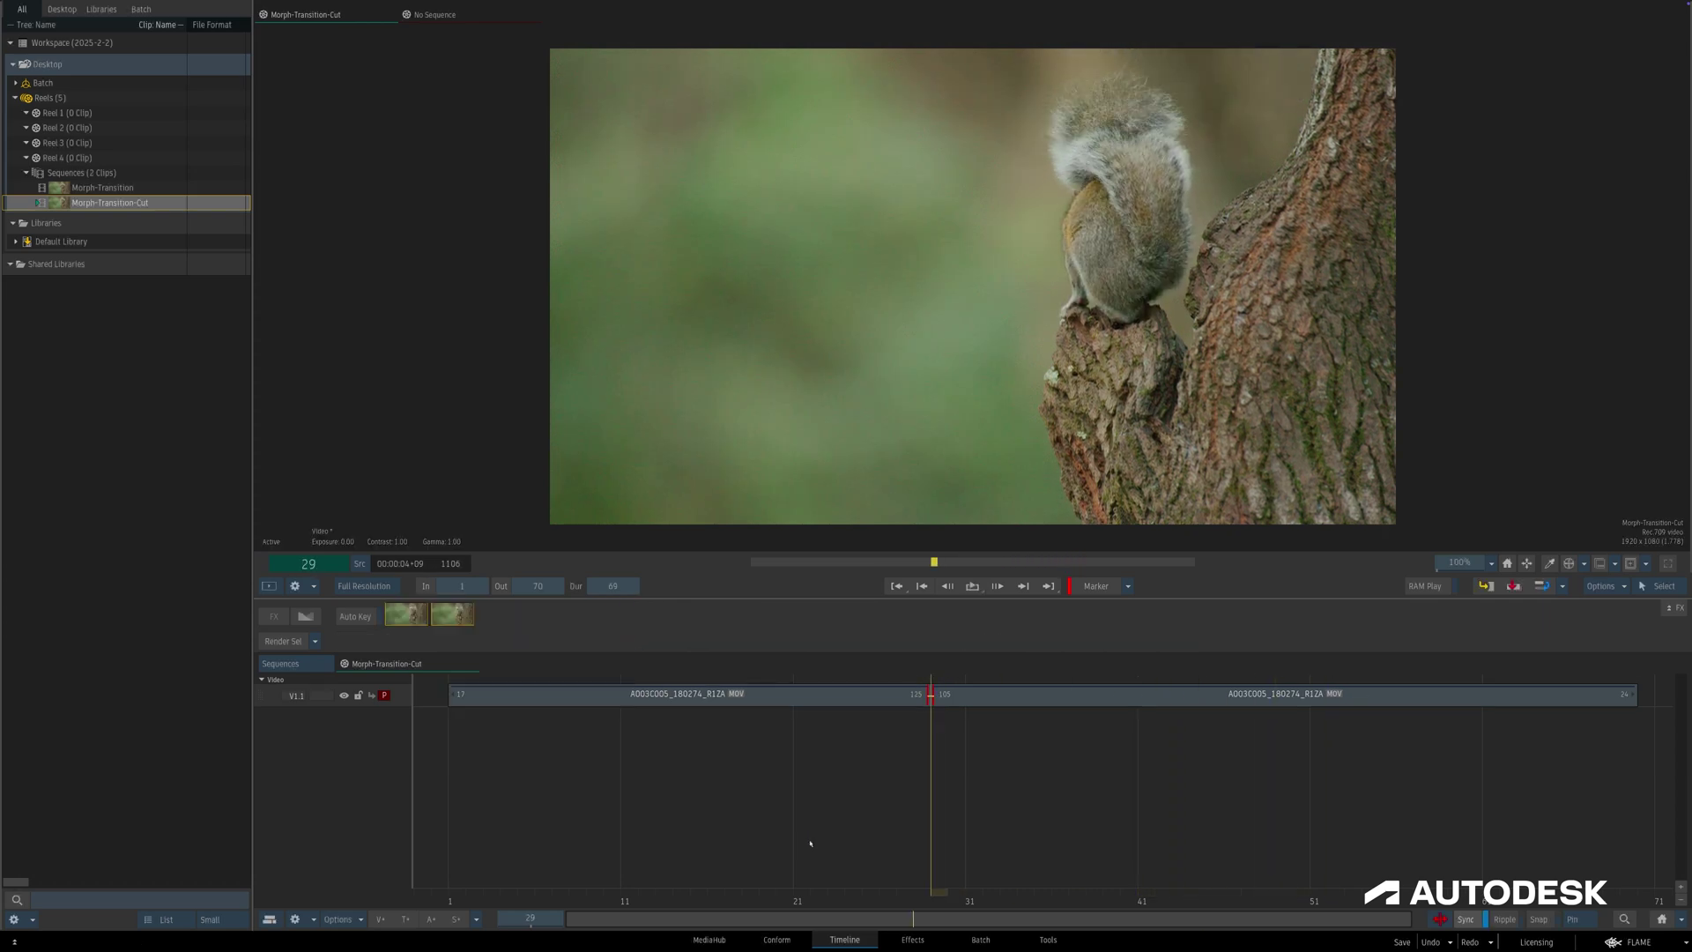
Try a centred 10-frame dissolve on the cut, examine it zoomed in on the squirrel, and delete it.
{"action": "left_click", "coordinate": [302, 617]}
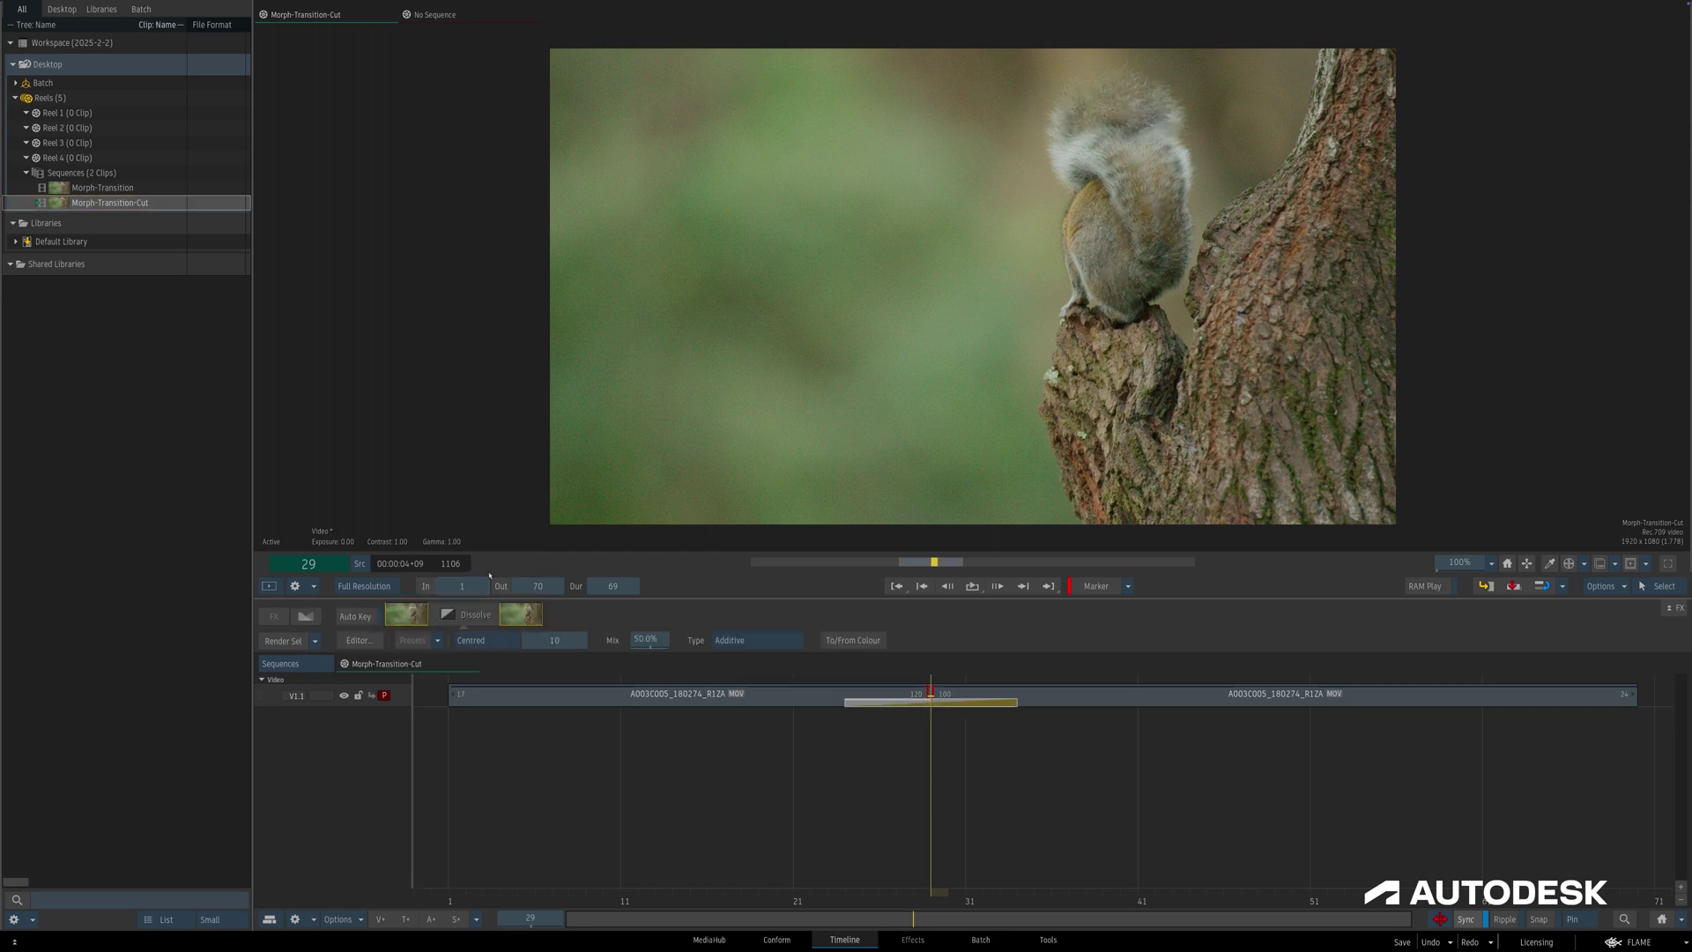
{"action": "scroll", "coordinate": [776, 371], "scroll_direction": "up", "scroll_amount": 2}
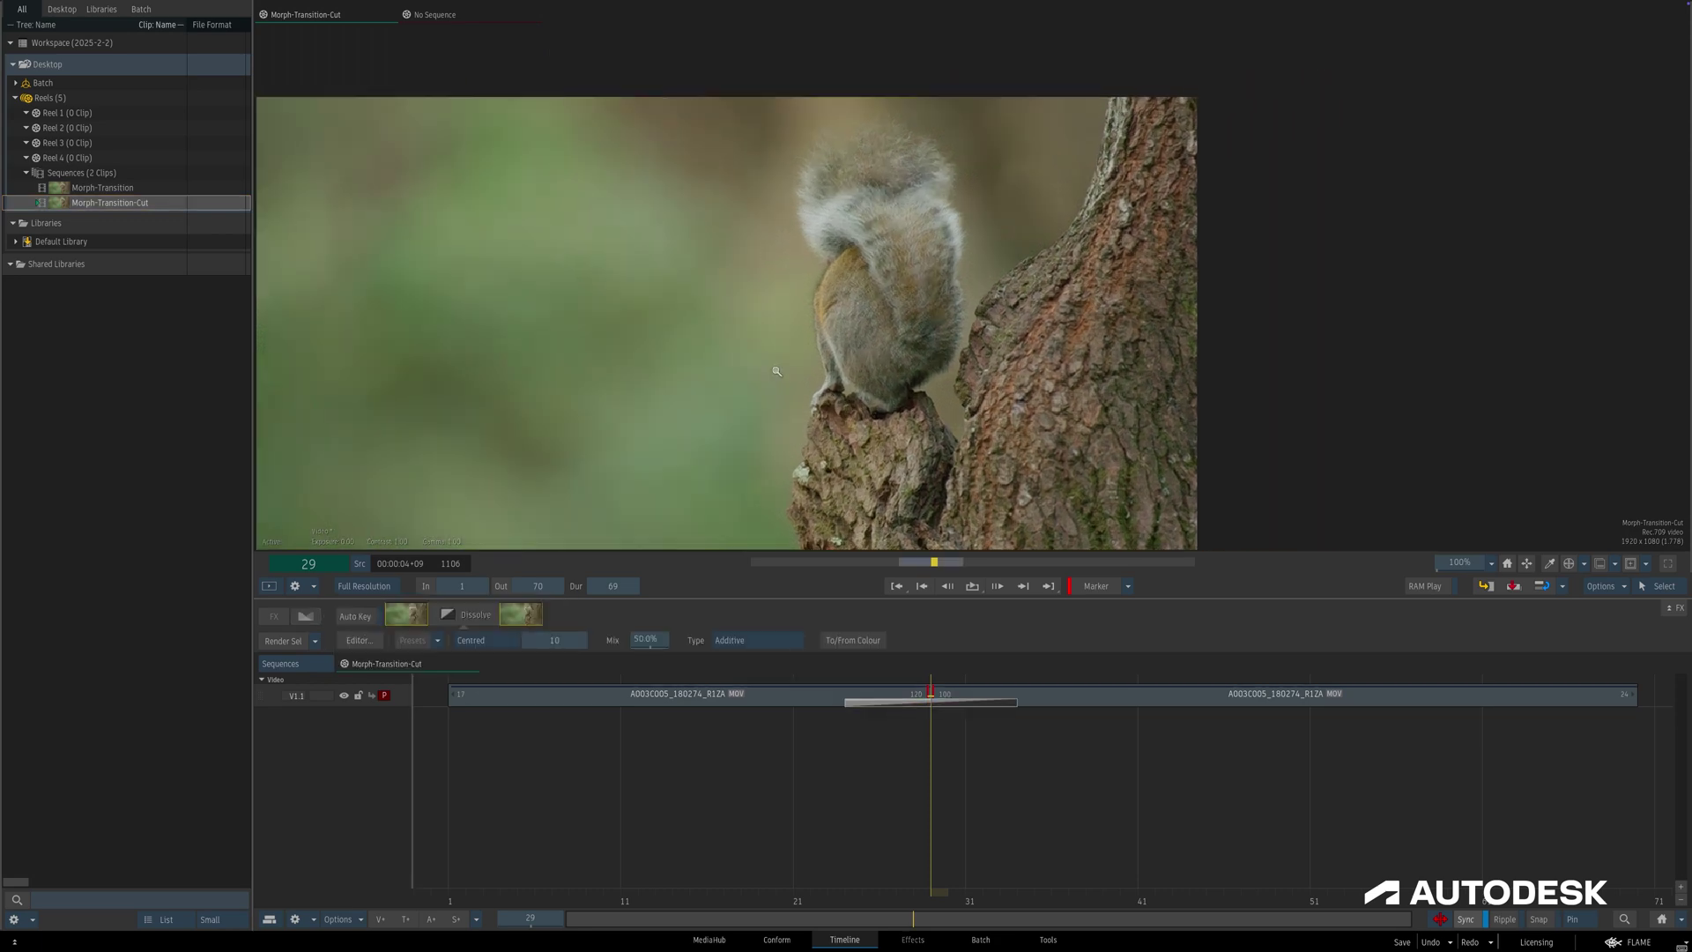
{"action": "scroll", "coordinate": [777, 371], "scroll_direction": "up", "scroll_amount": 3}
{"action": "key", "text": "space"}
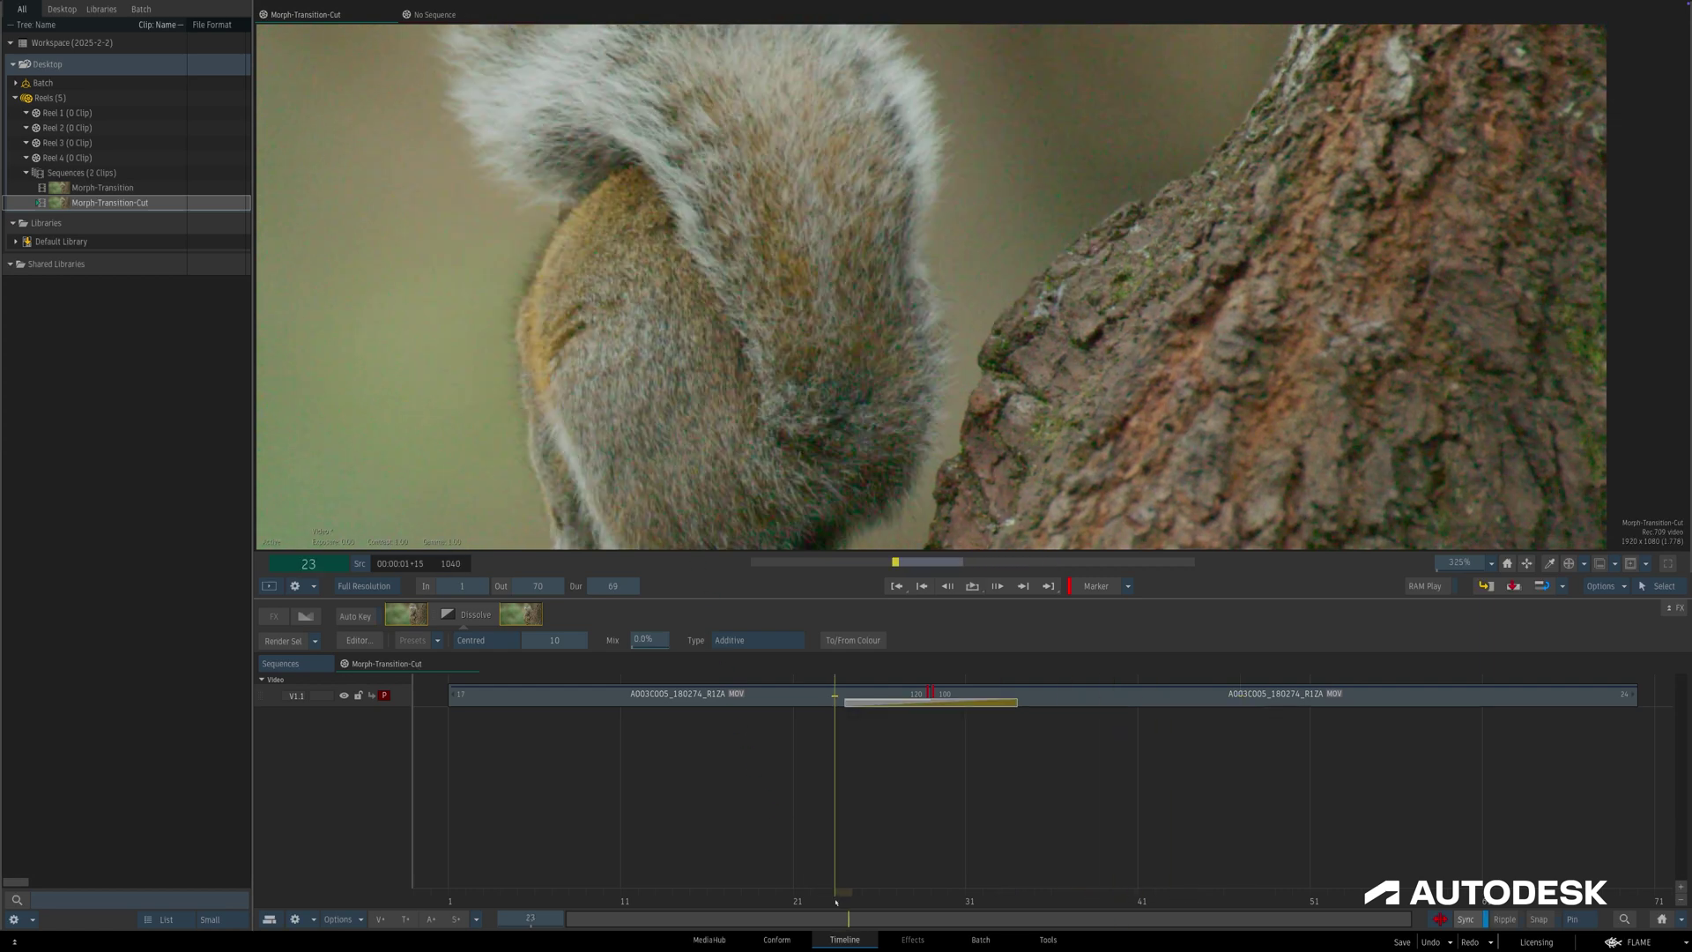
{"action": "left_click", "coordinate": [1028, 895]}
{"action": "left_click_drag", "start_coordinate": [1029, 894], "coordinate": [947, 905]}
{"action": "key", "text": "Delete"}
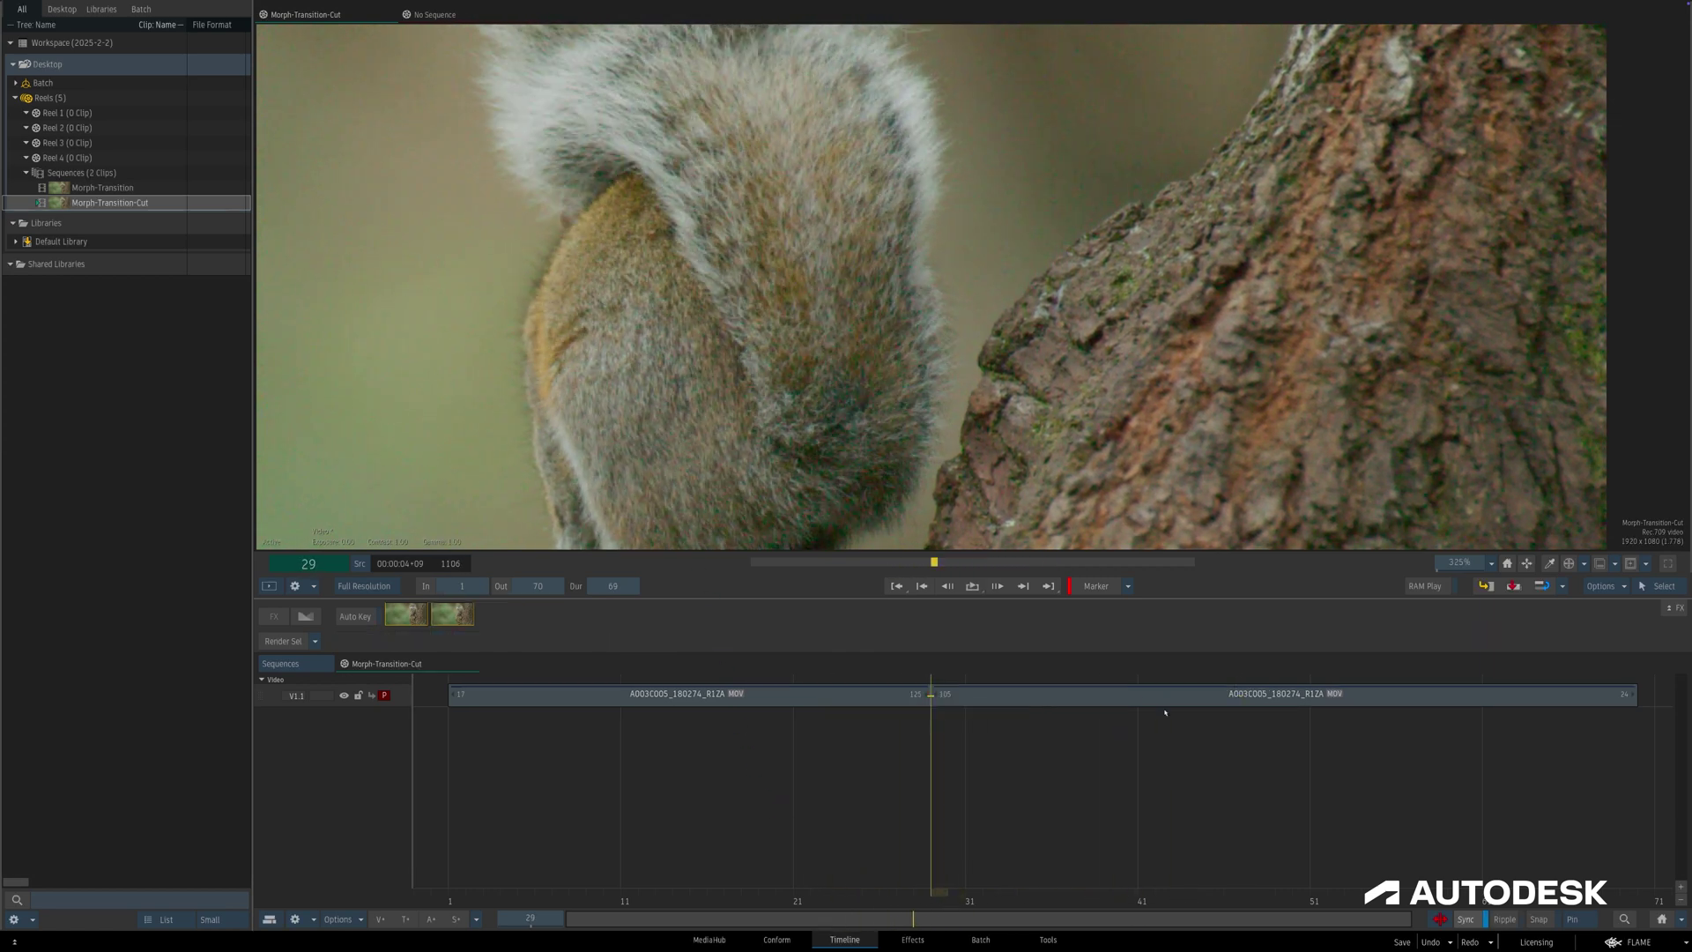
{"action": "left_click", "coordinate": [1507, 564]}
Add a centred 10-frame Morph transition with Machine Learning interpolation at the cut and render it.
{"action": "left_click", "coordinate": [305, 617]}
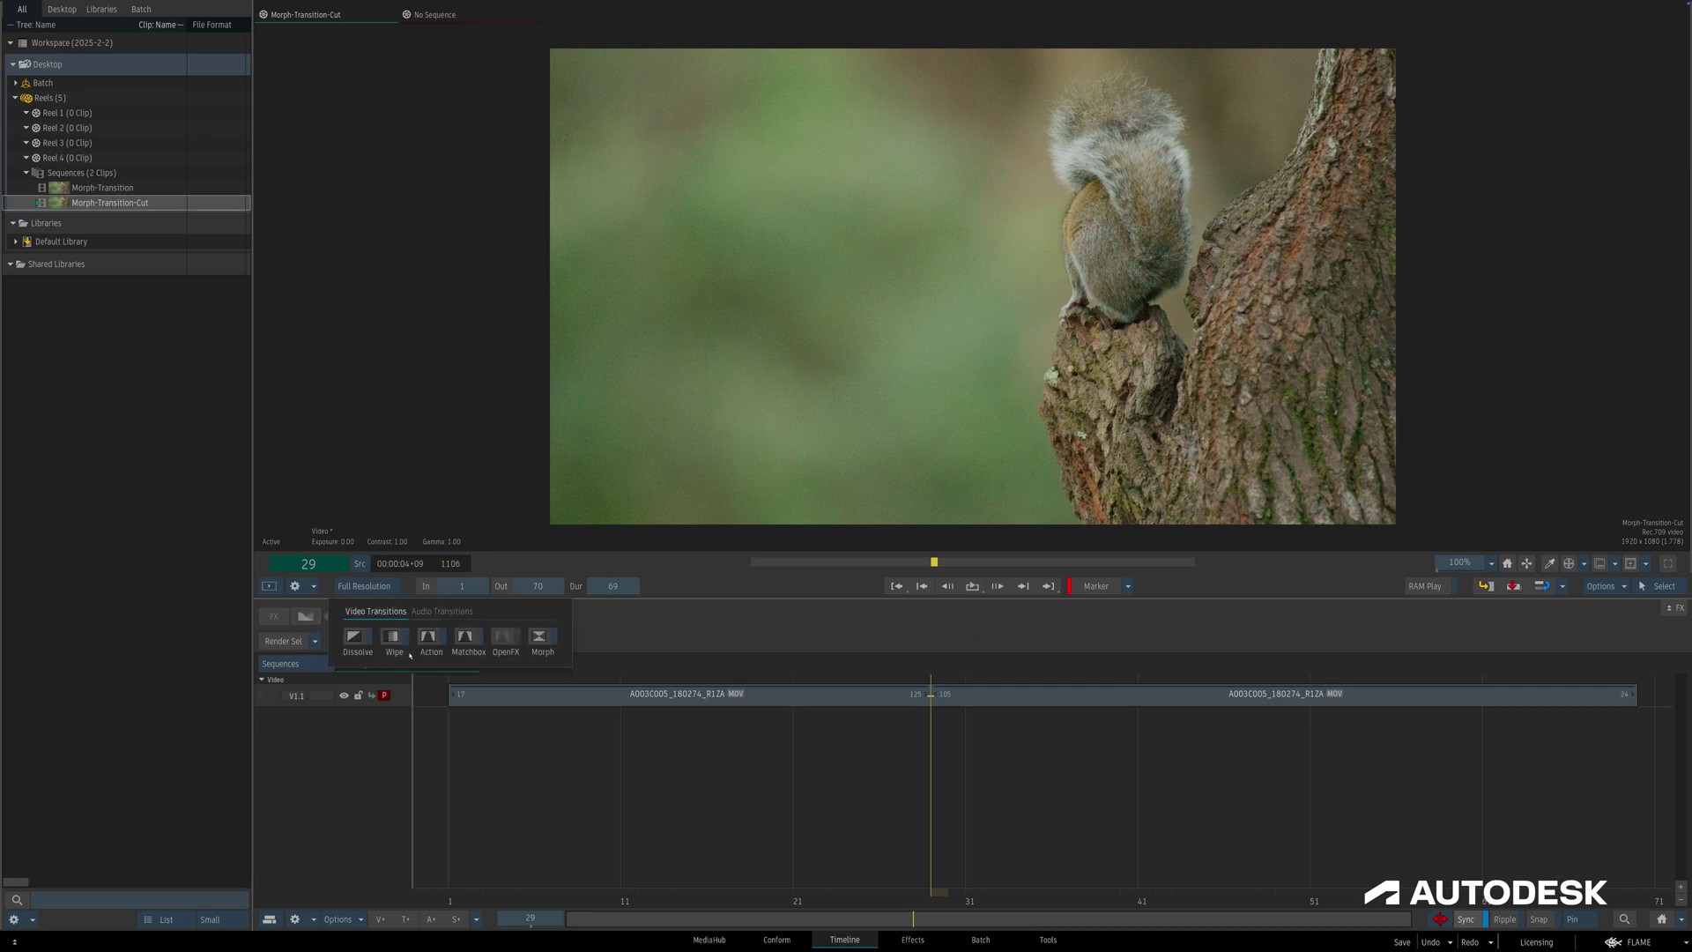
{"action": "left_click", "coordinate": [541, 637]}
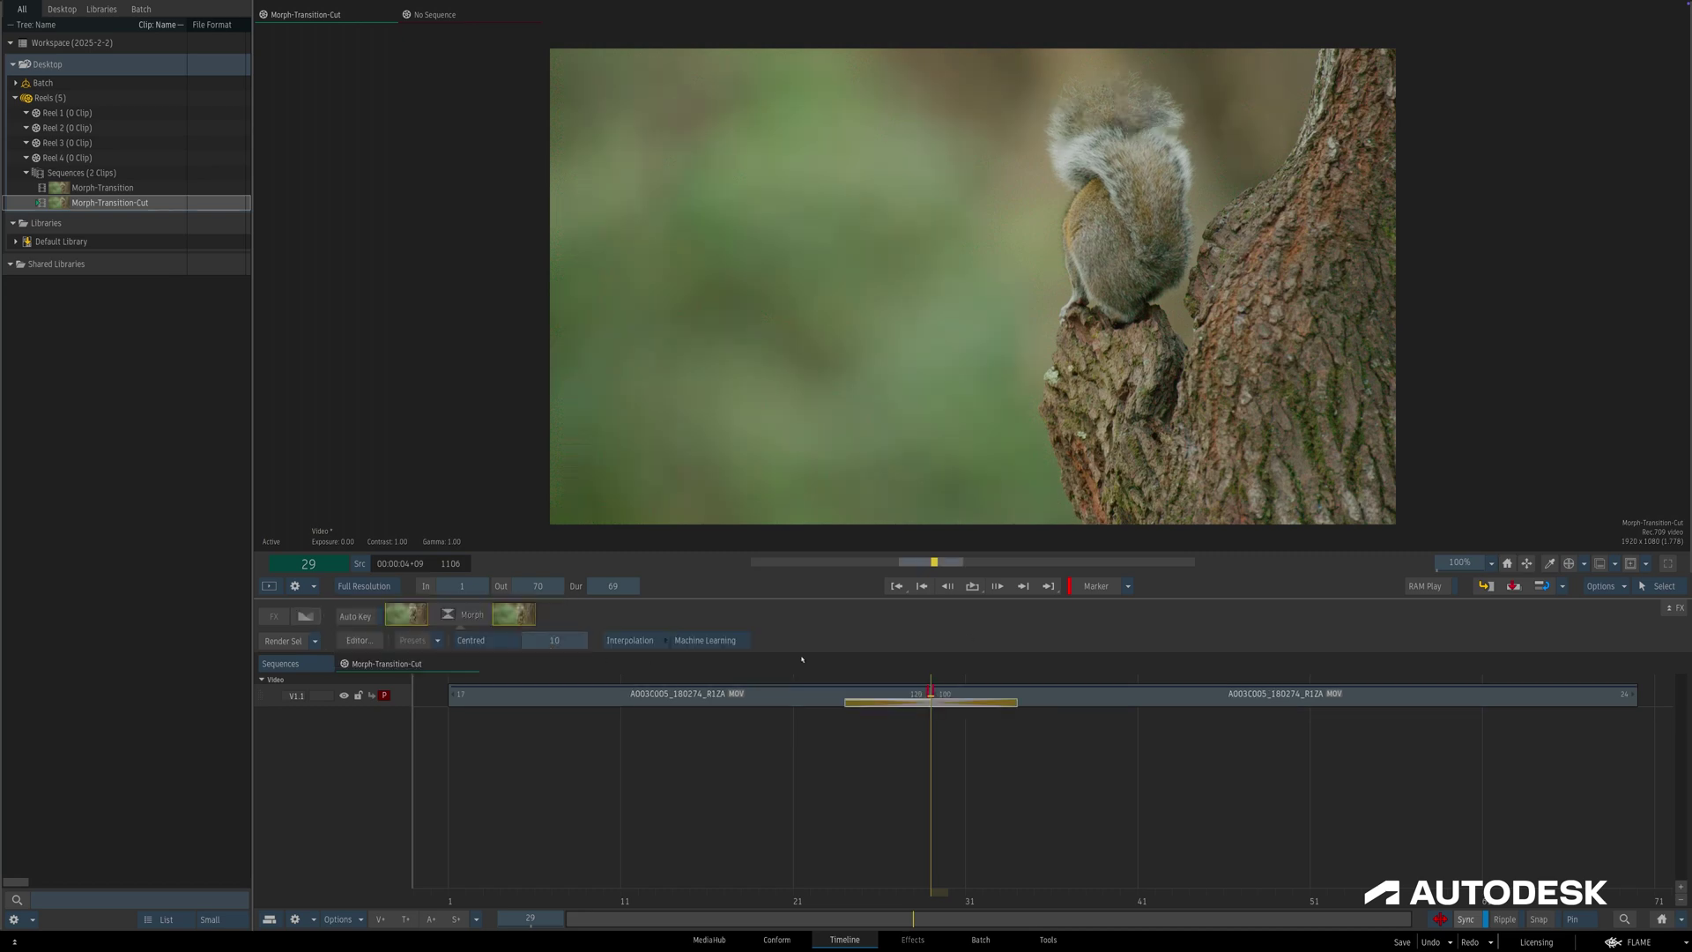
{"action": "left_click", "coordinate": [282, 642]}
Play the rendered morph and scrub through the transition zoomed in on the squirrel's fur.
{"action": "key", "text": "space"}
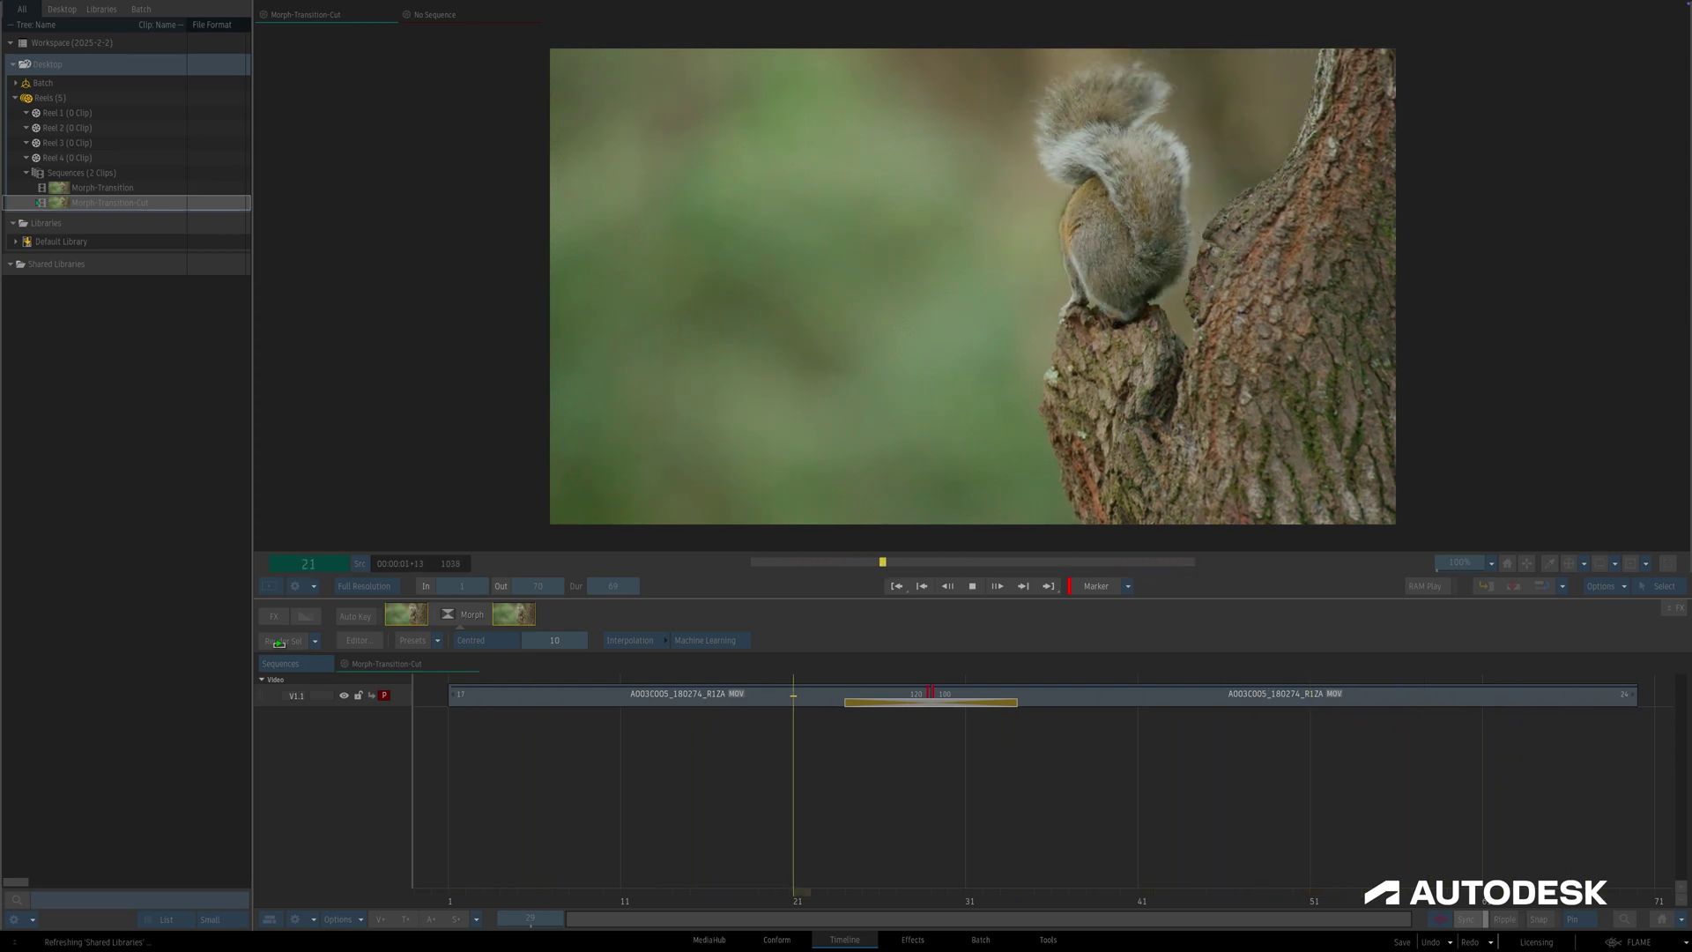
{"action": "key", "text": "space"}
{"action": "scroll", "coordinate": [1050, 170], "scroll_direction": "up", "scroll_amount": 10}
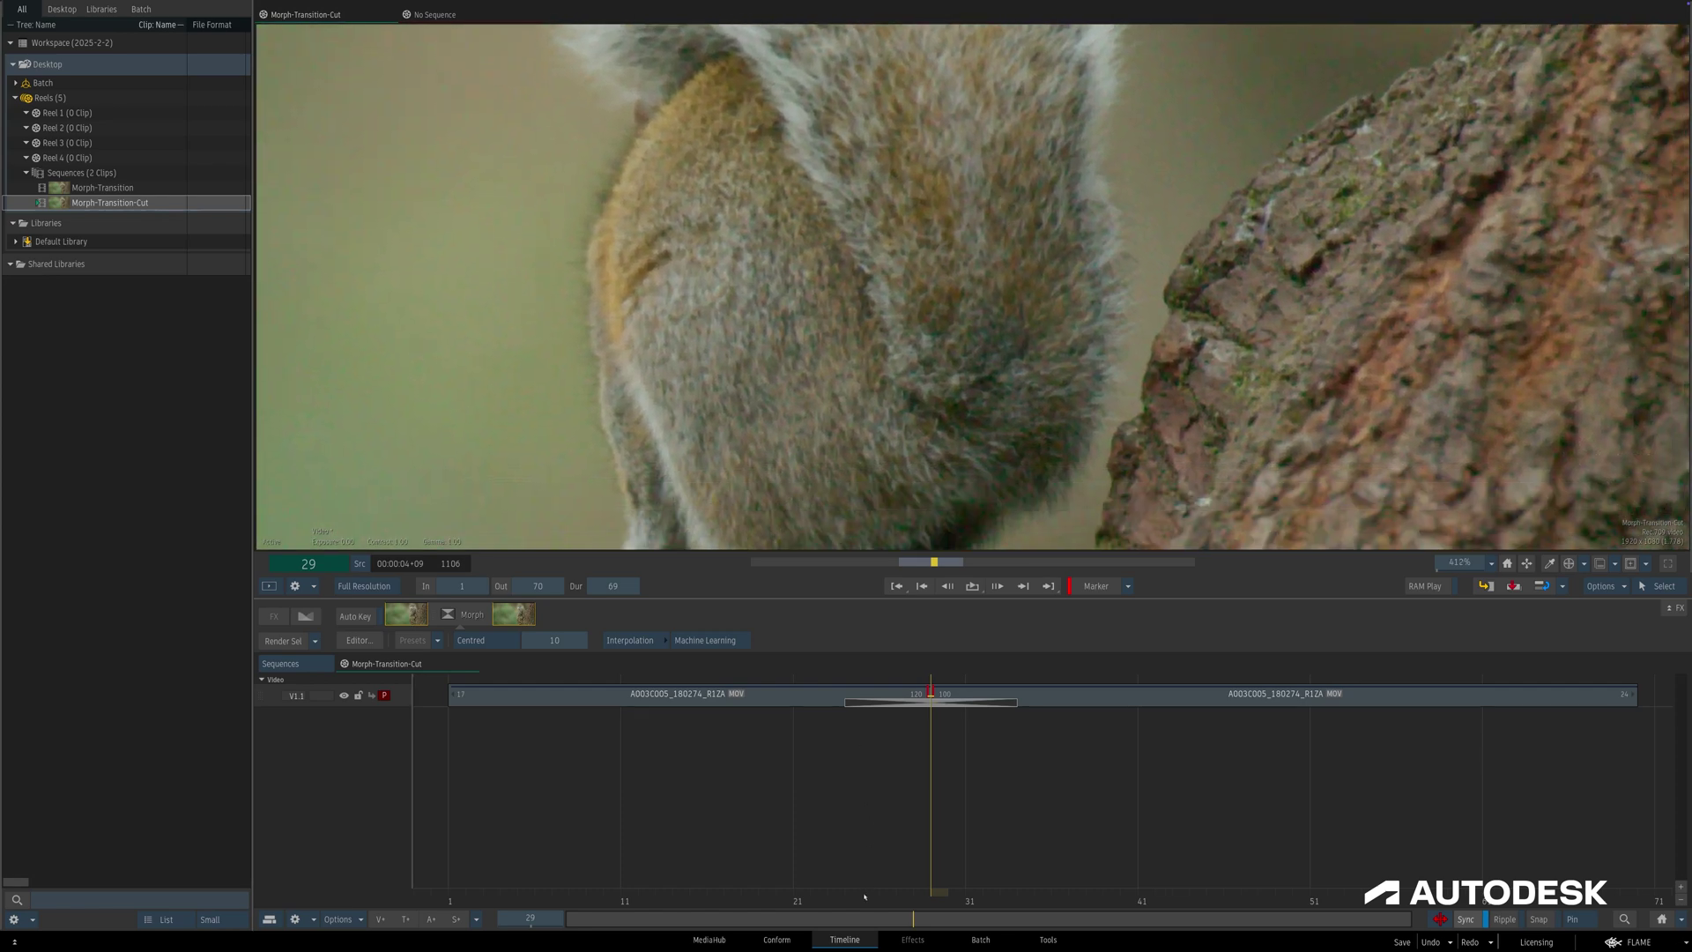
{"action": "left_click_drag", "start_coordinate": [865, 896], "coordinate": [1024, 872]}
{"action": "scroll", "coordinate": [939, 331], "scroll_direction": "down", "scroll_amount": 7}
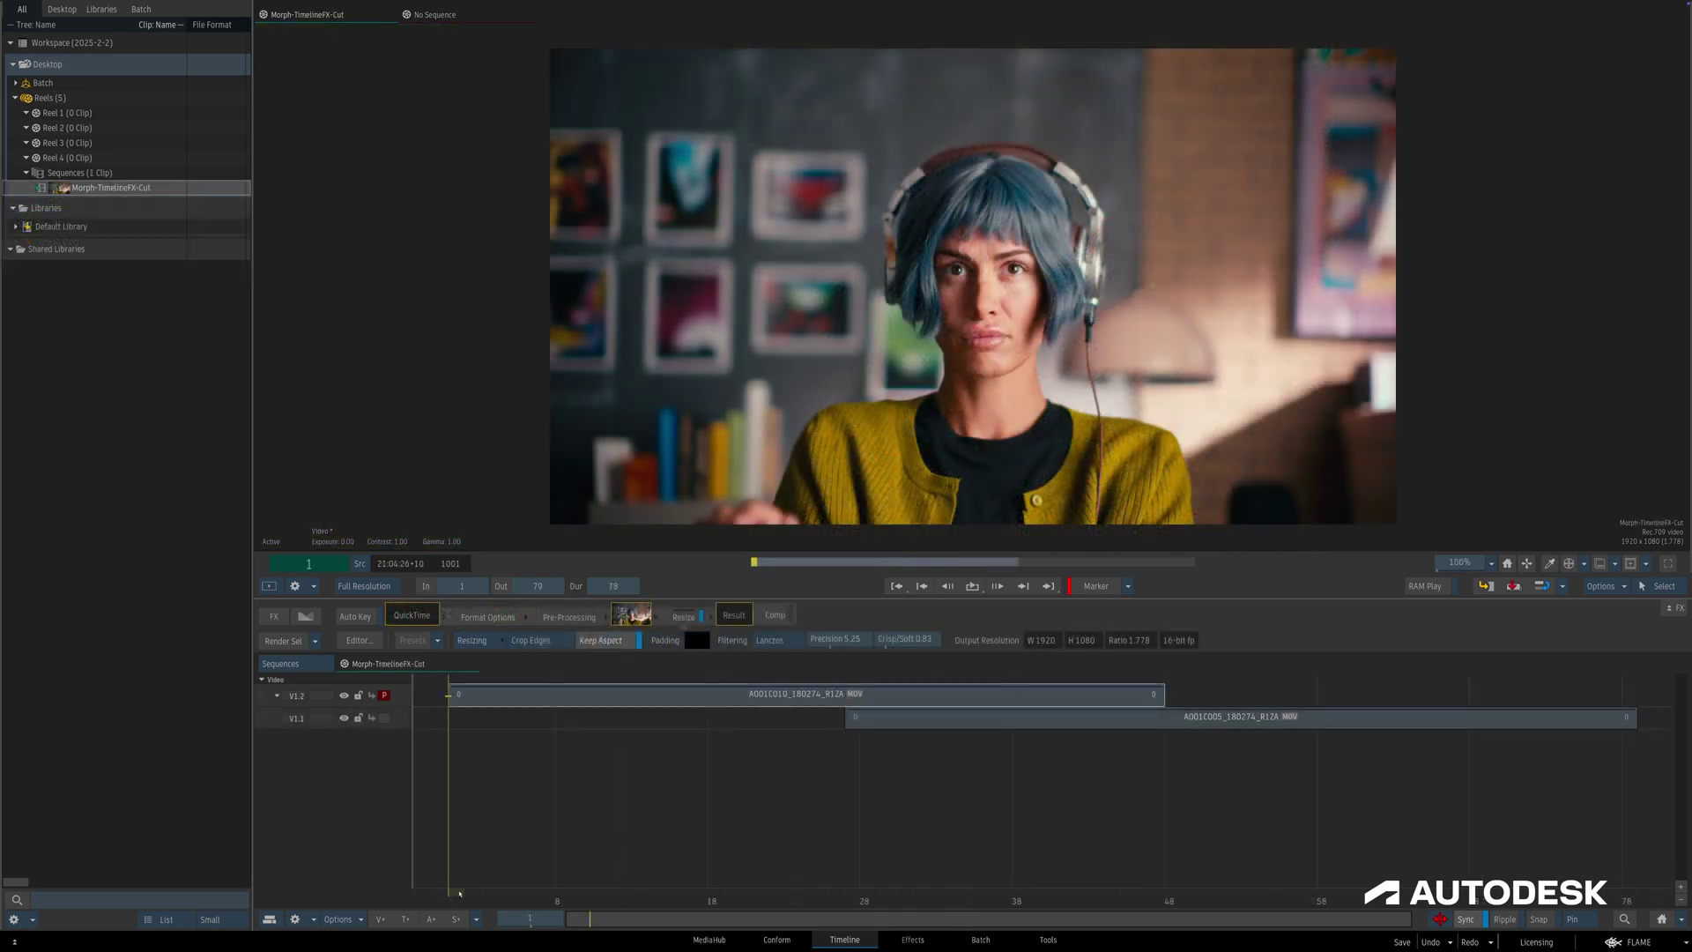
Review both overlapping clips of the Morph-TimelineFX-Cut sequence by scrubbing and playing the timeline.
{"action": "left_click_drag", "start_coordinate": [464, 899], "coordinate": [539, 901]}
{"action": "left_click_drag", "start_coordinate": [879, 900], "coordinate": [1542, 881]}
{"action": "key", "text": "Up"}
{"action": "key", "text": "space"}
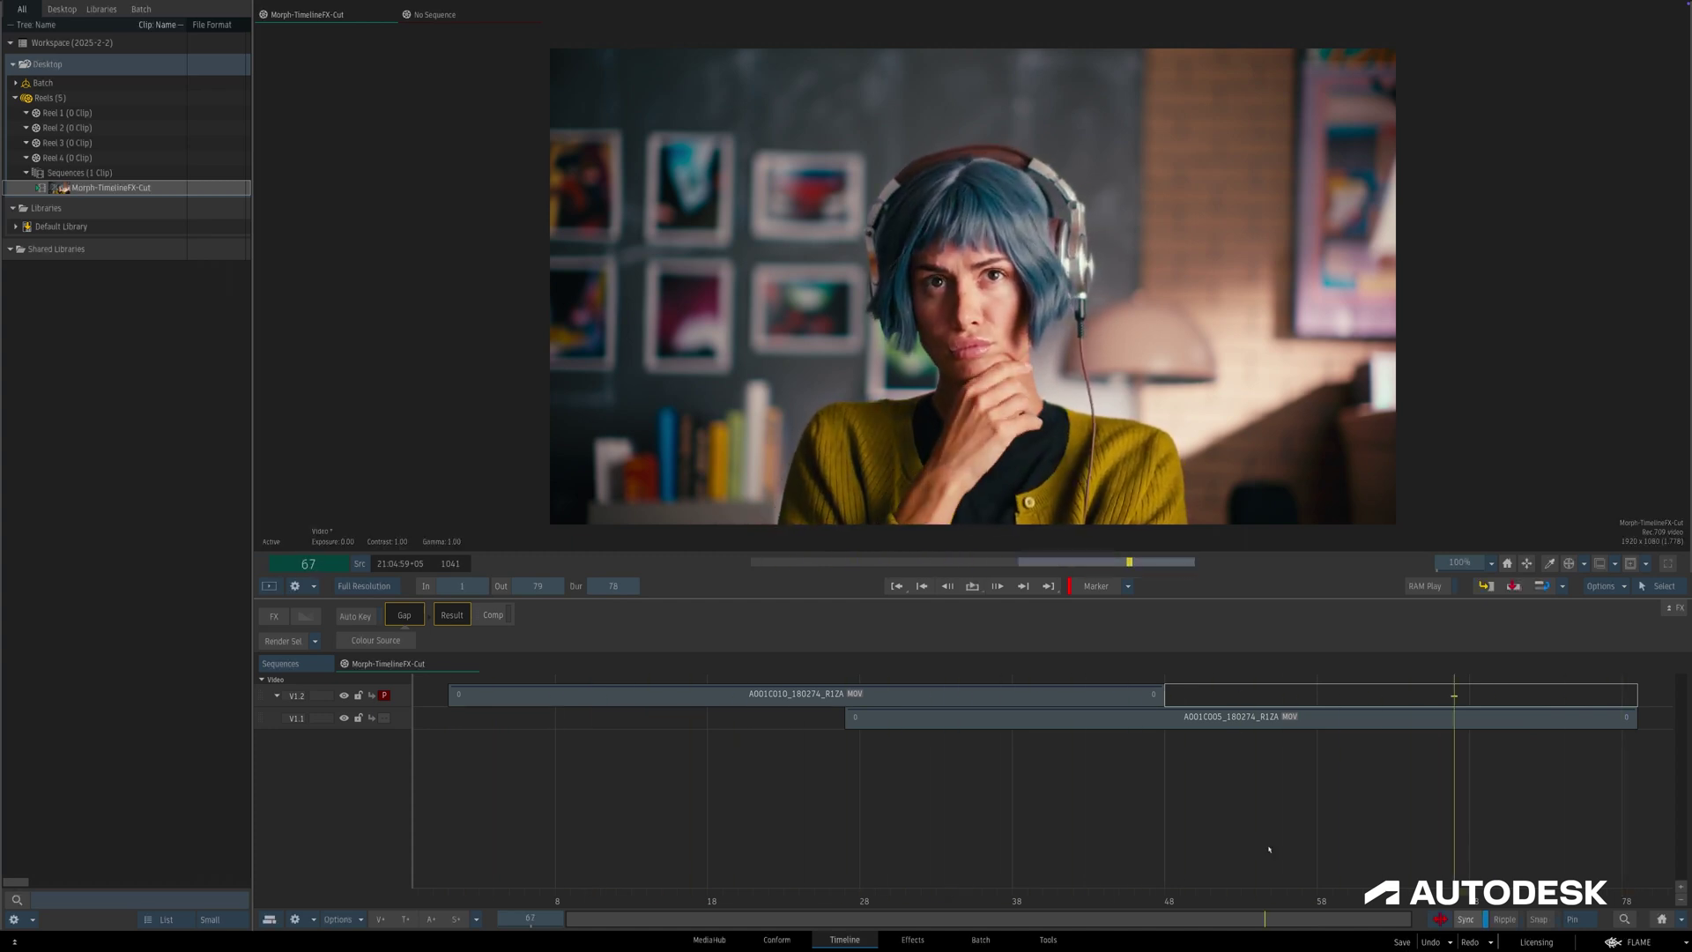
Add an Up To Cut dissolve at the end of the upper-track clip, lengthen it to 21 frames, and play it back.
{"action": "left_click", "coordinate": [1266, 848]}
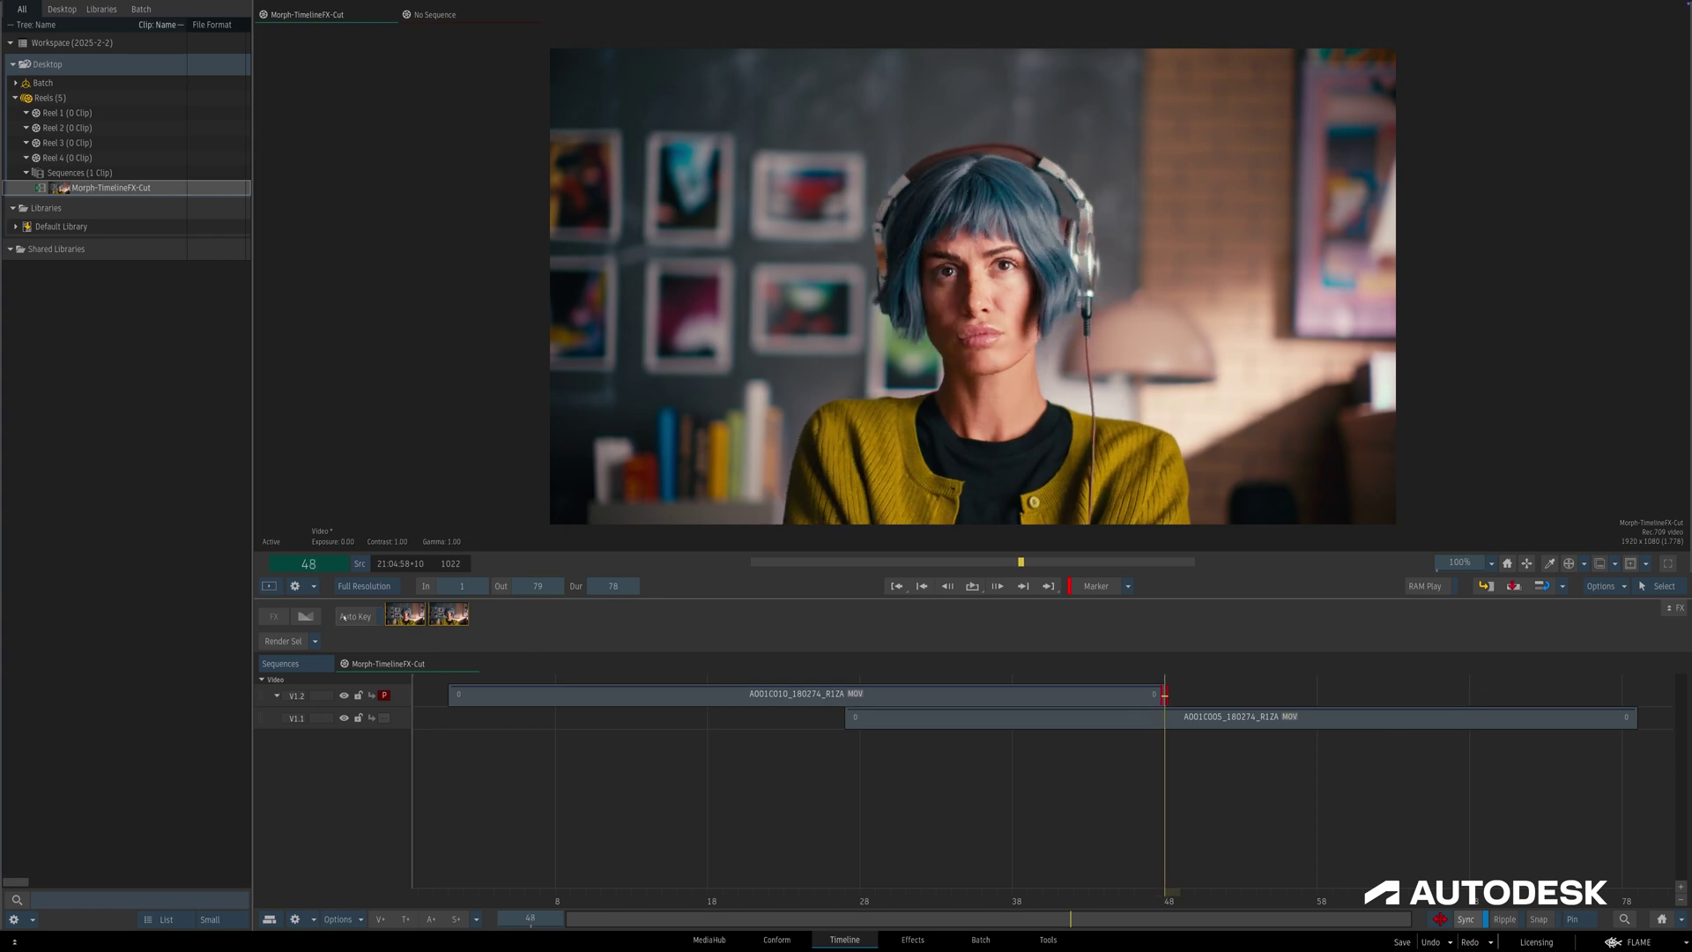
{"action": "left_click", "coordinate": [306, 616]}
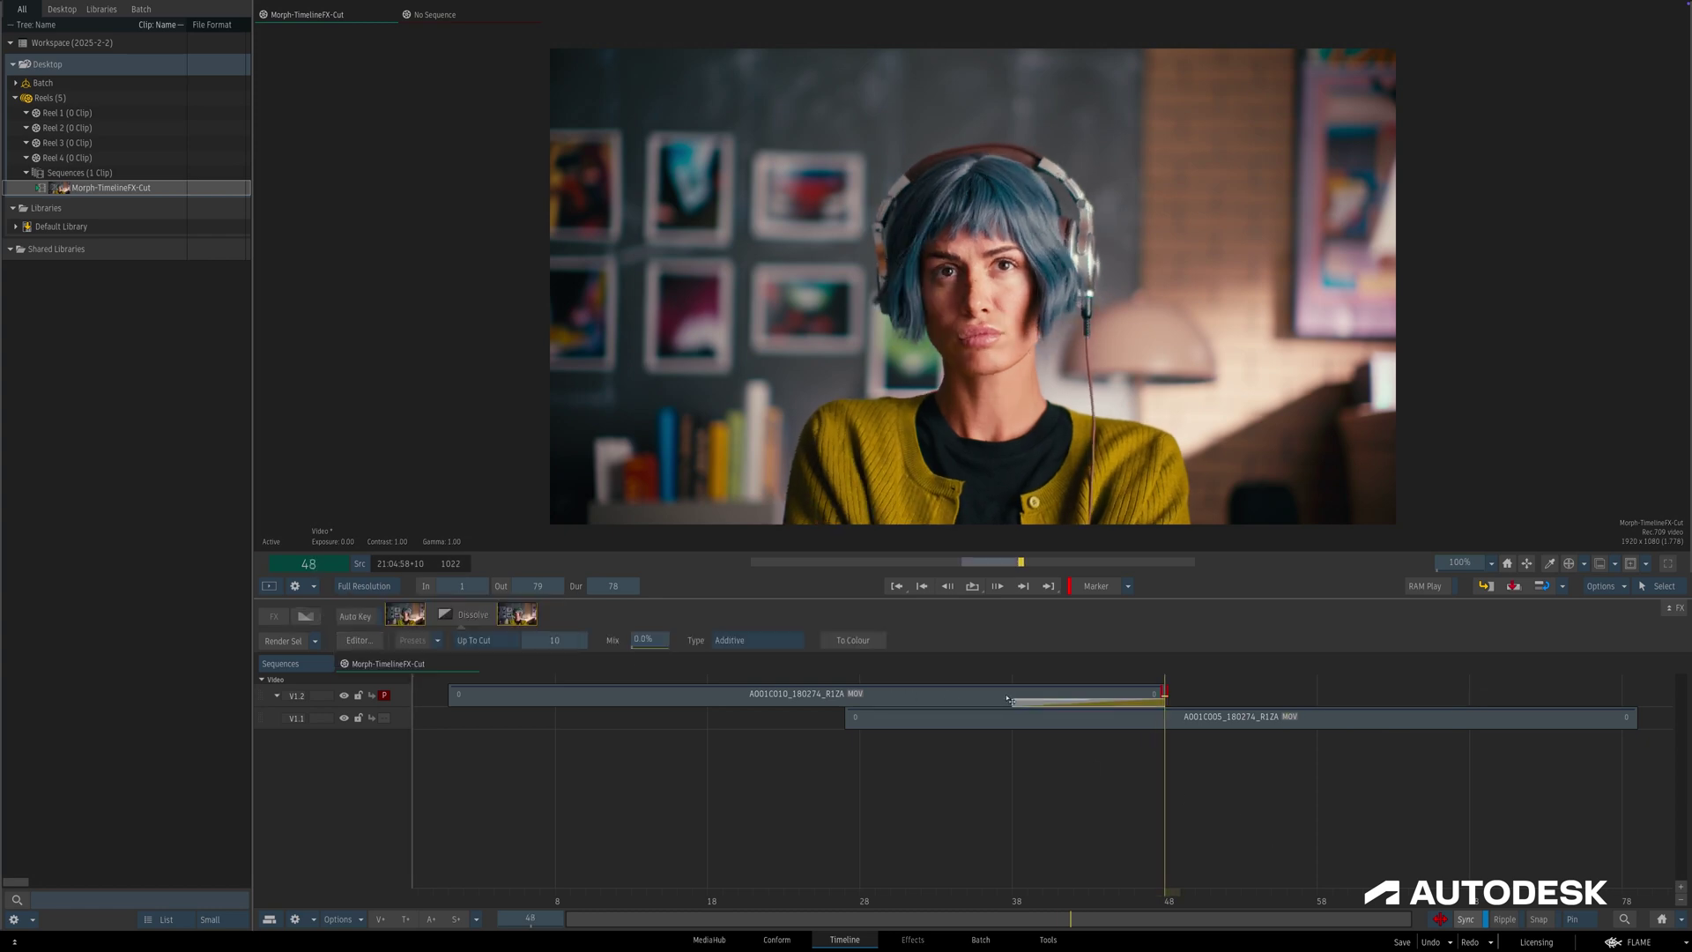
{"action": "left_click_drag", "start_coordinate": [1009, 699], "coordinate": [844, 701]}
{"action": "key", "text": "space"}
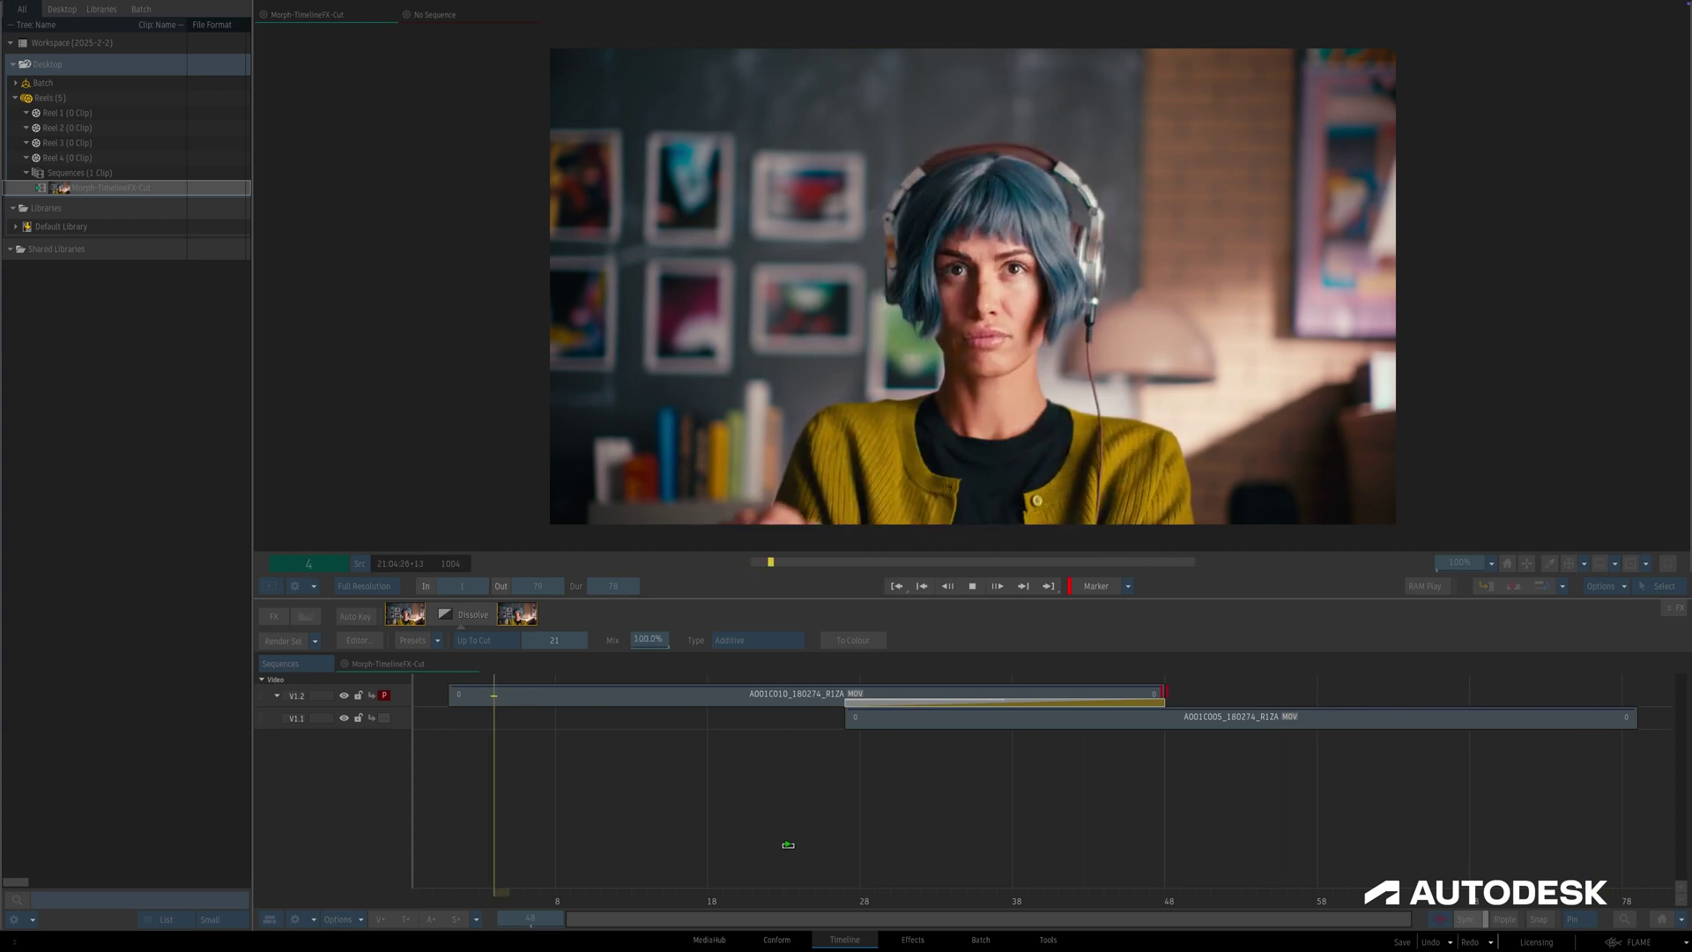
{"action": "key", "text": "space"}
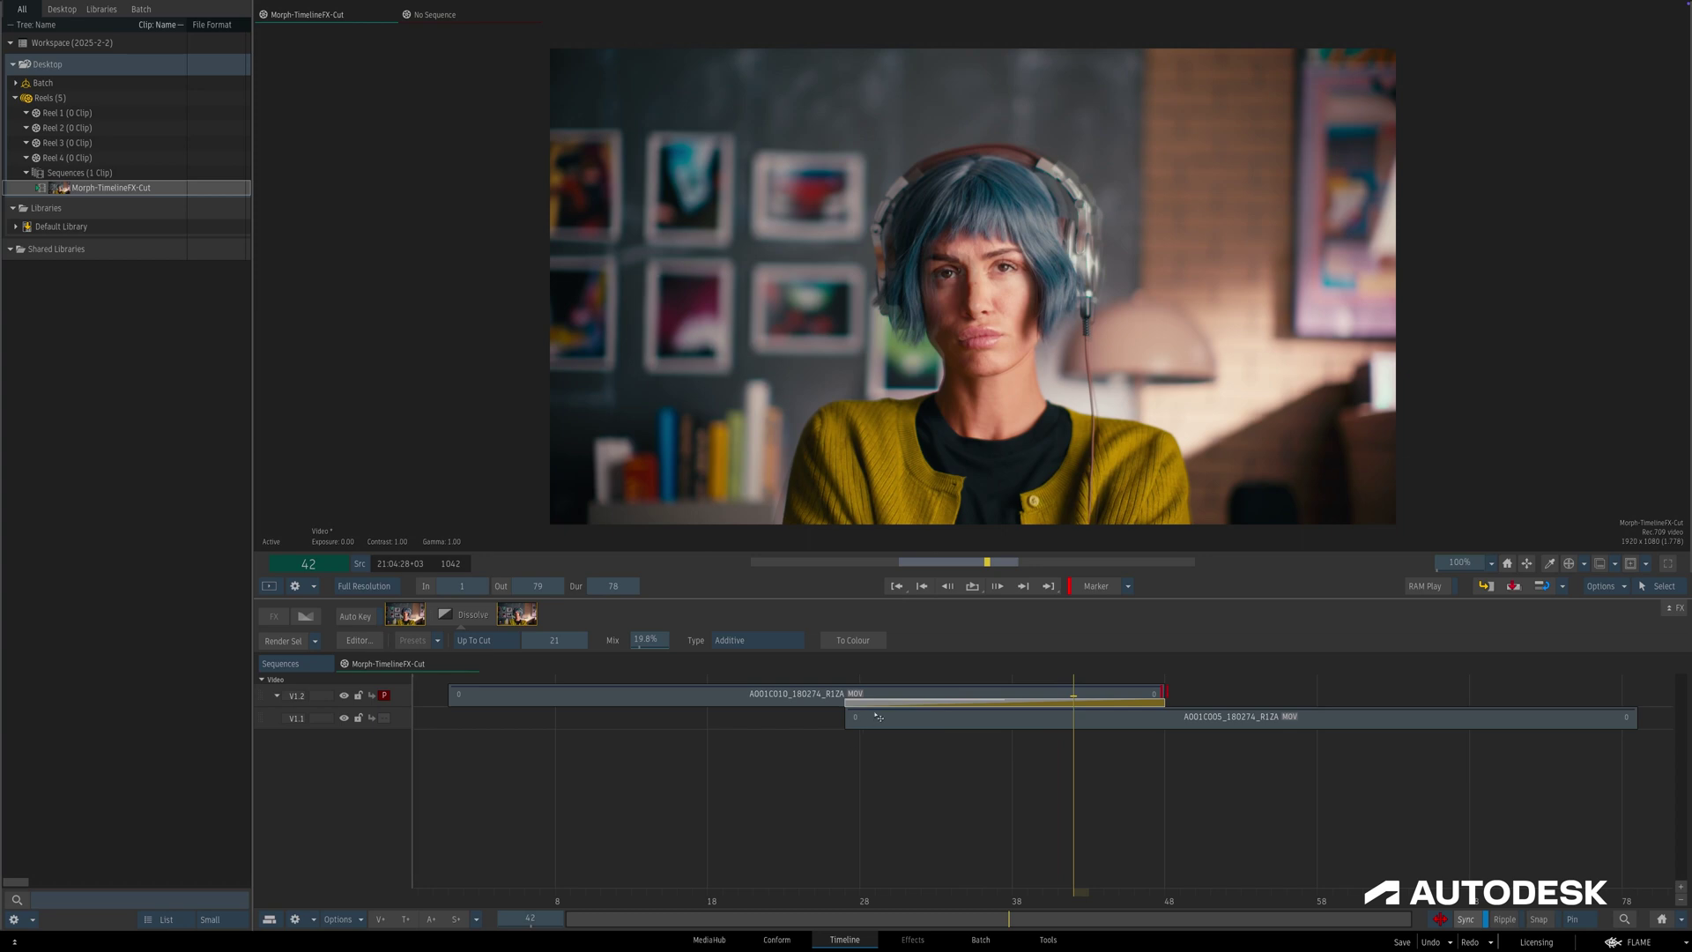
Remove the dissolve and cut the upper-track clip at frame 27, where the lower-track clip begins.
{"action": "left_click", "coordinate": [872, 903]}
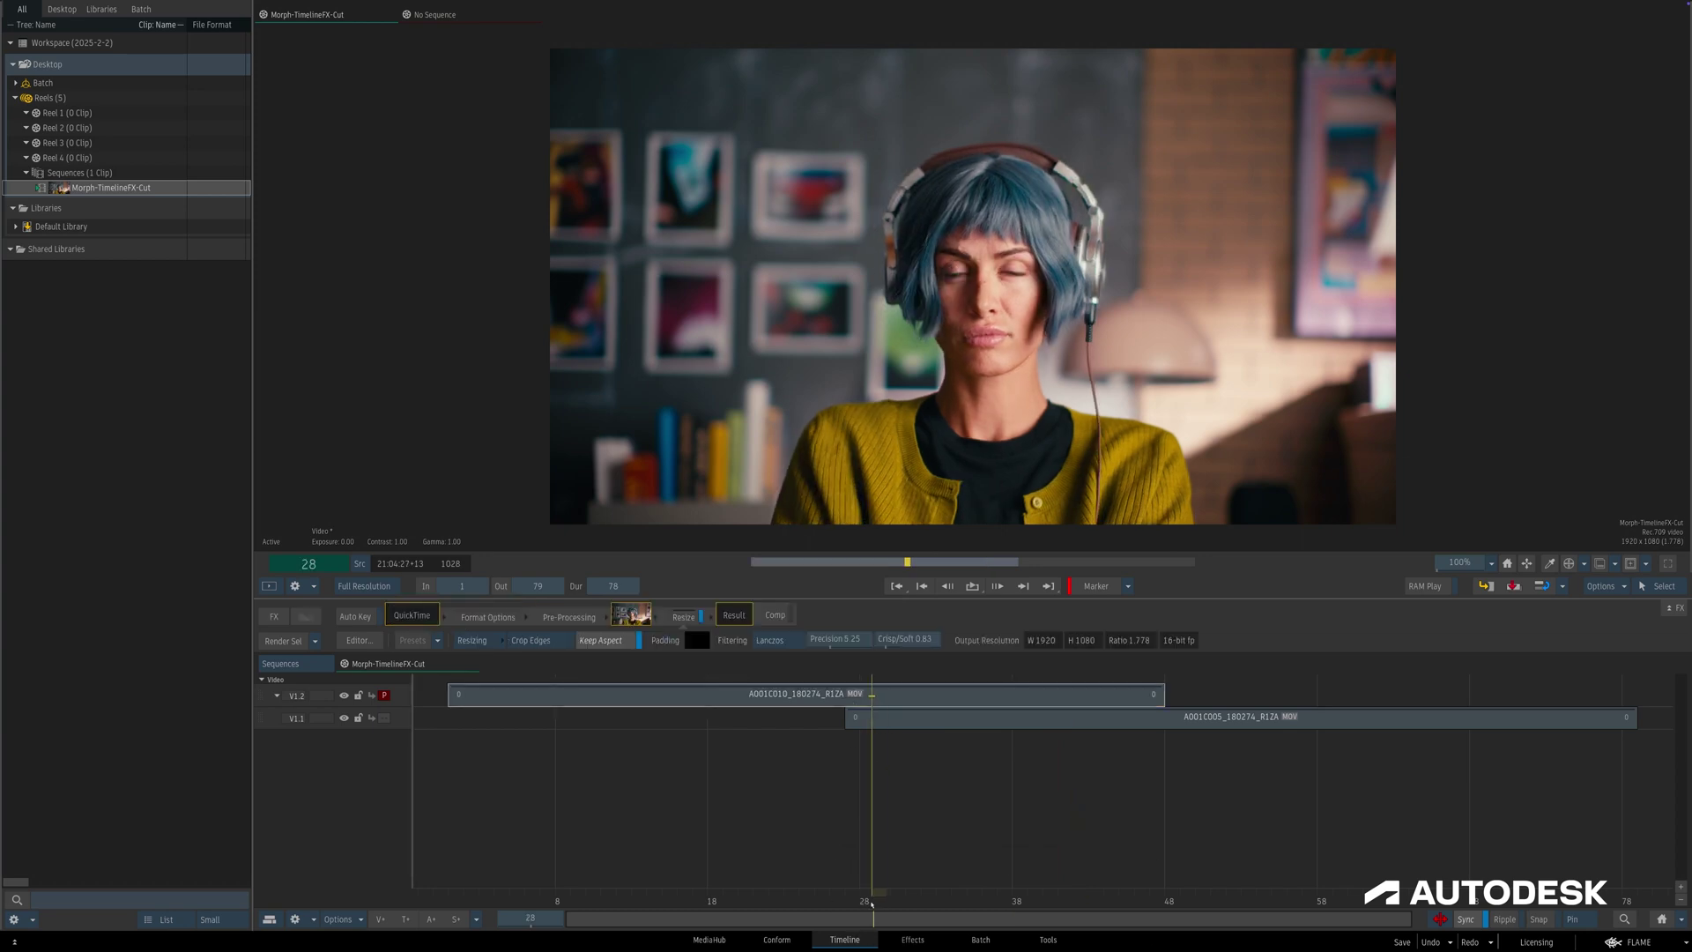
{"action": "left_click_drag", "start_coordinate": [872, 903], "coordinate": [849, 899]}
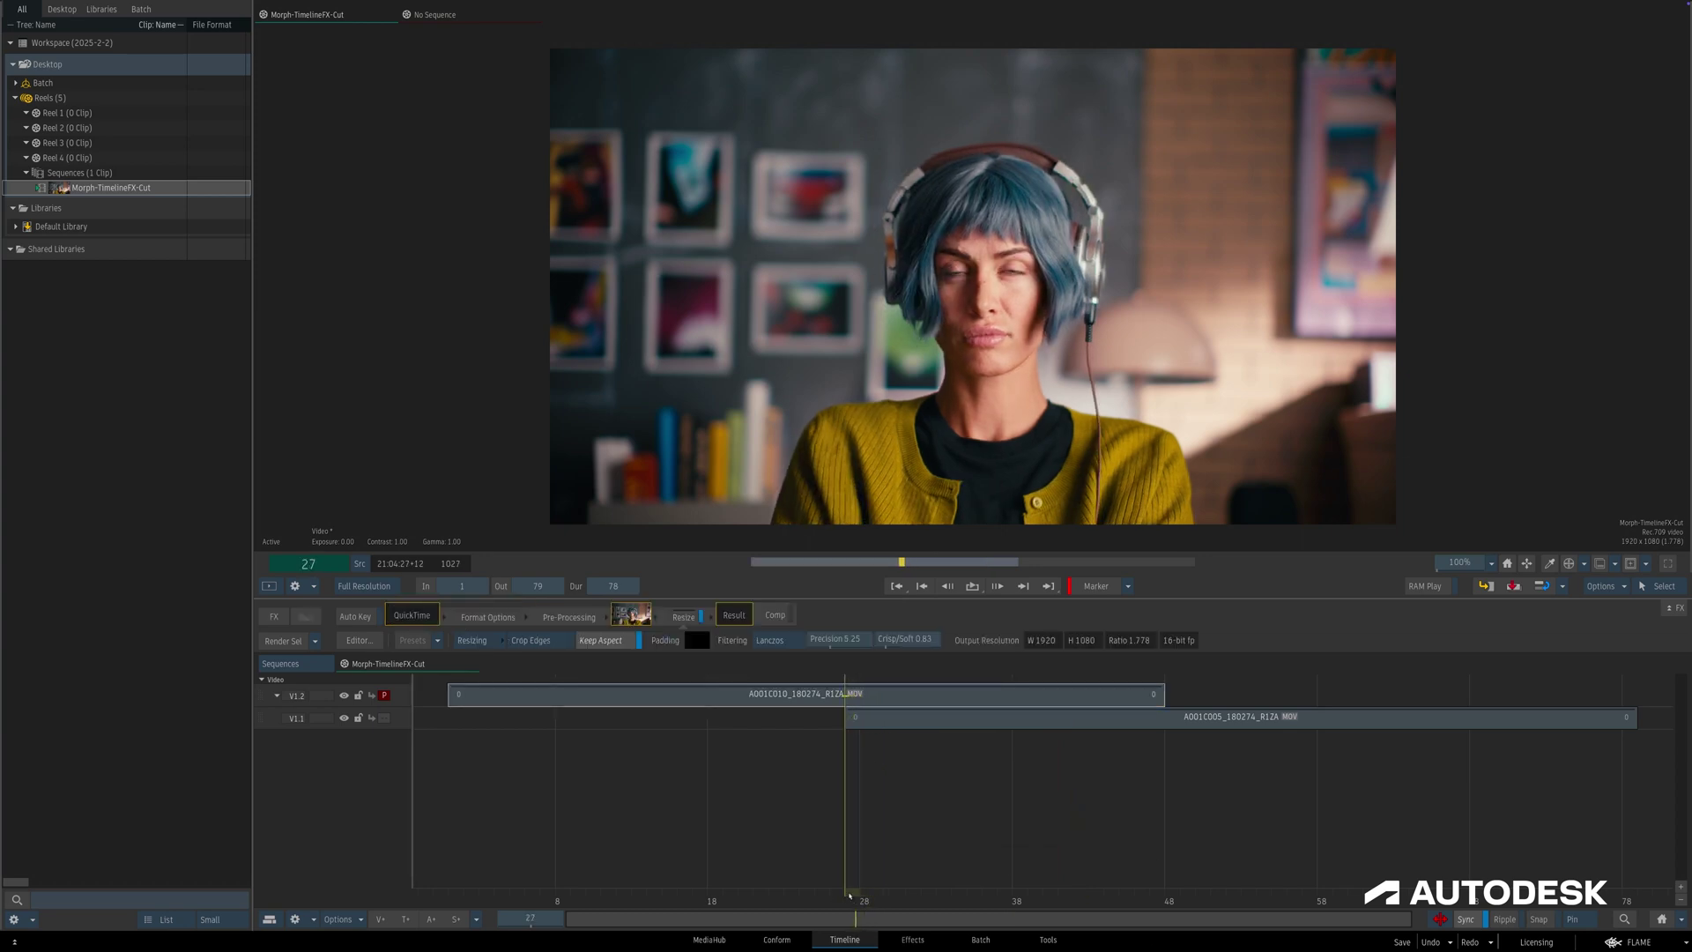
{"action": "key", "text": "ctrl+b"}
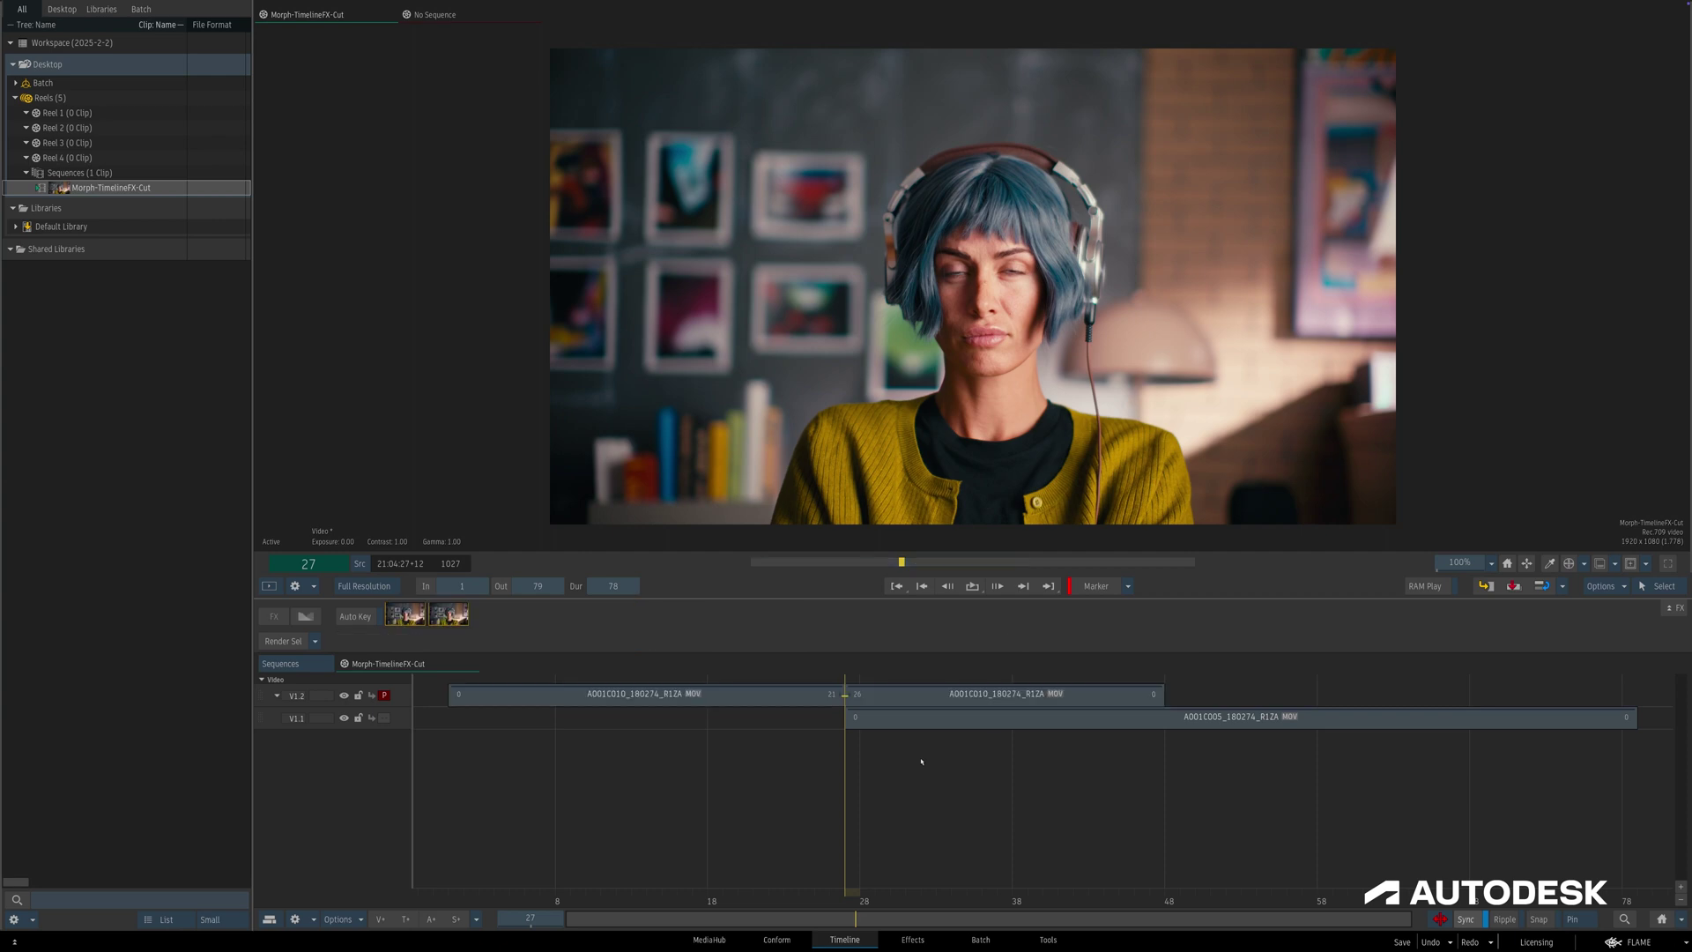
Add a Morph Timeline FX to the second upper-track segment, over the overlap, and open its editor.
{"action": "left_click", "coordinate": [914, 695]}
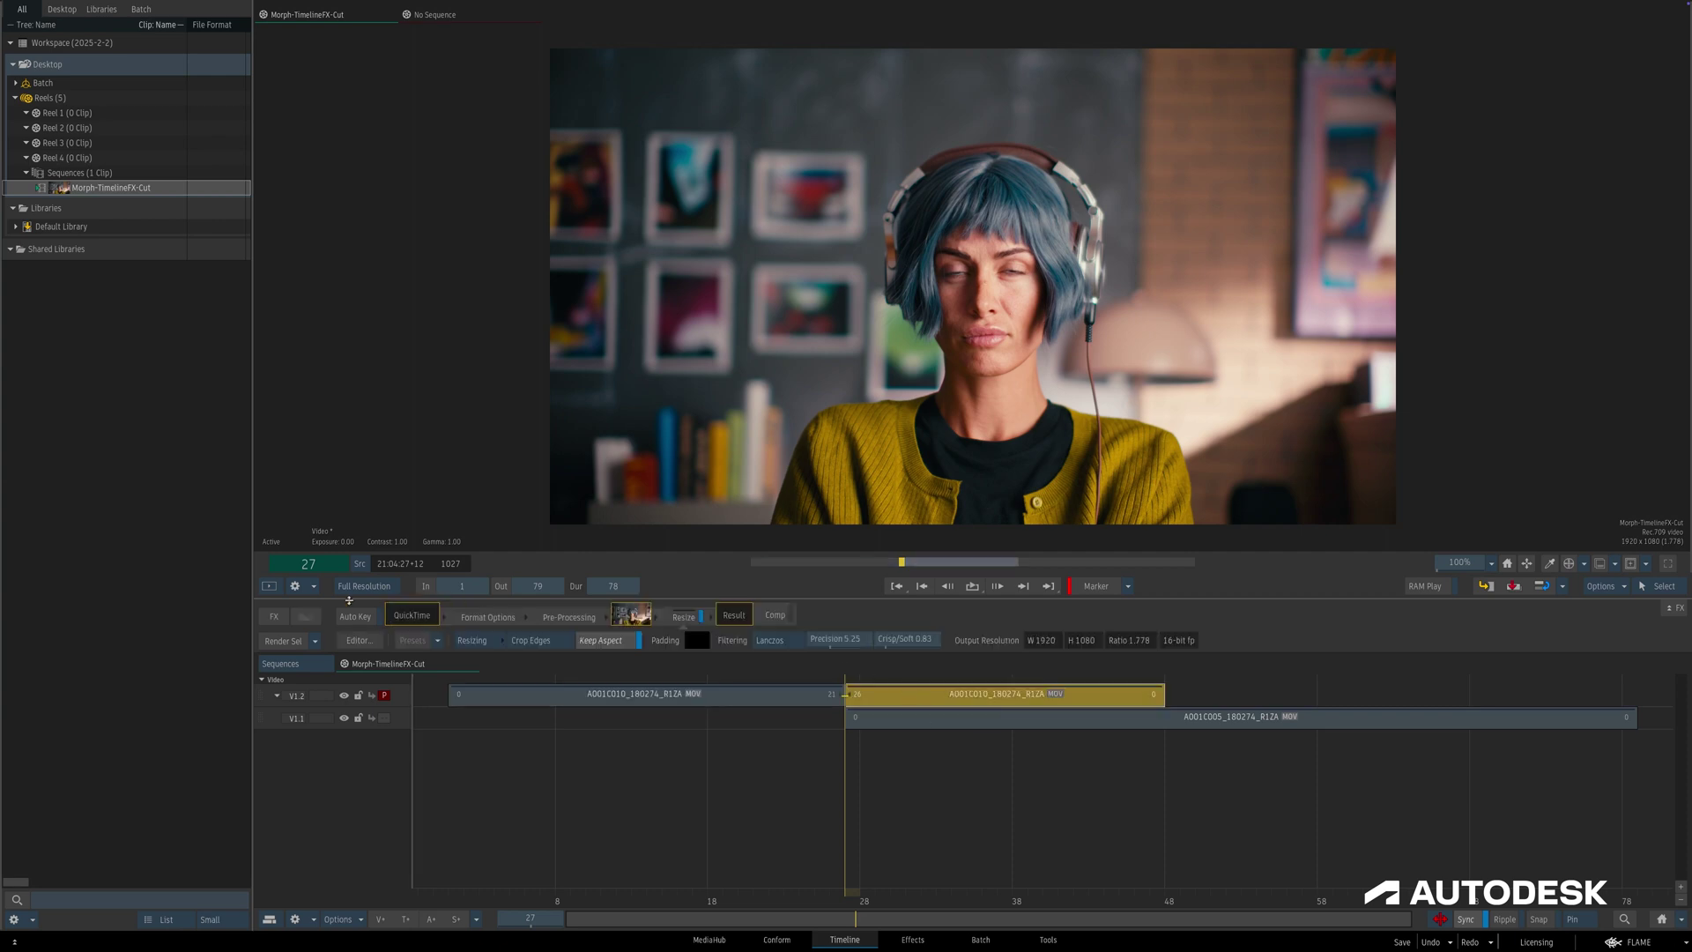
{"action": "left_click", "coordinate": [275, 618]}
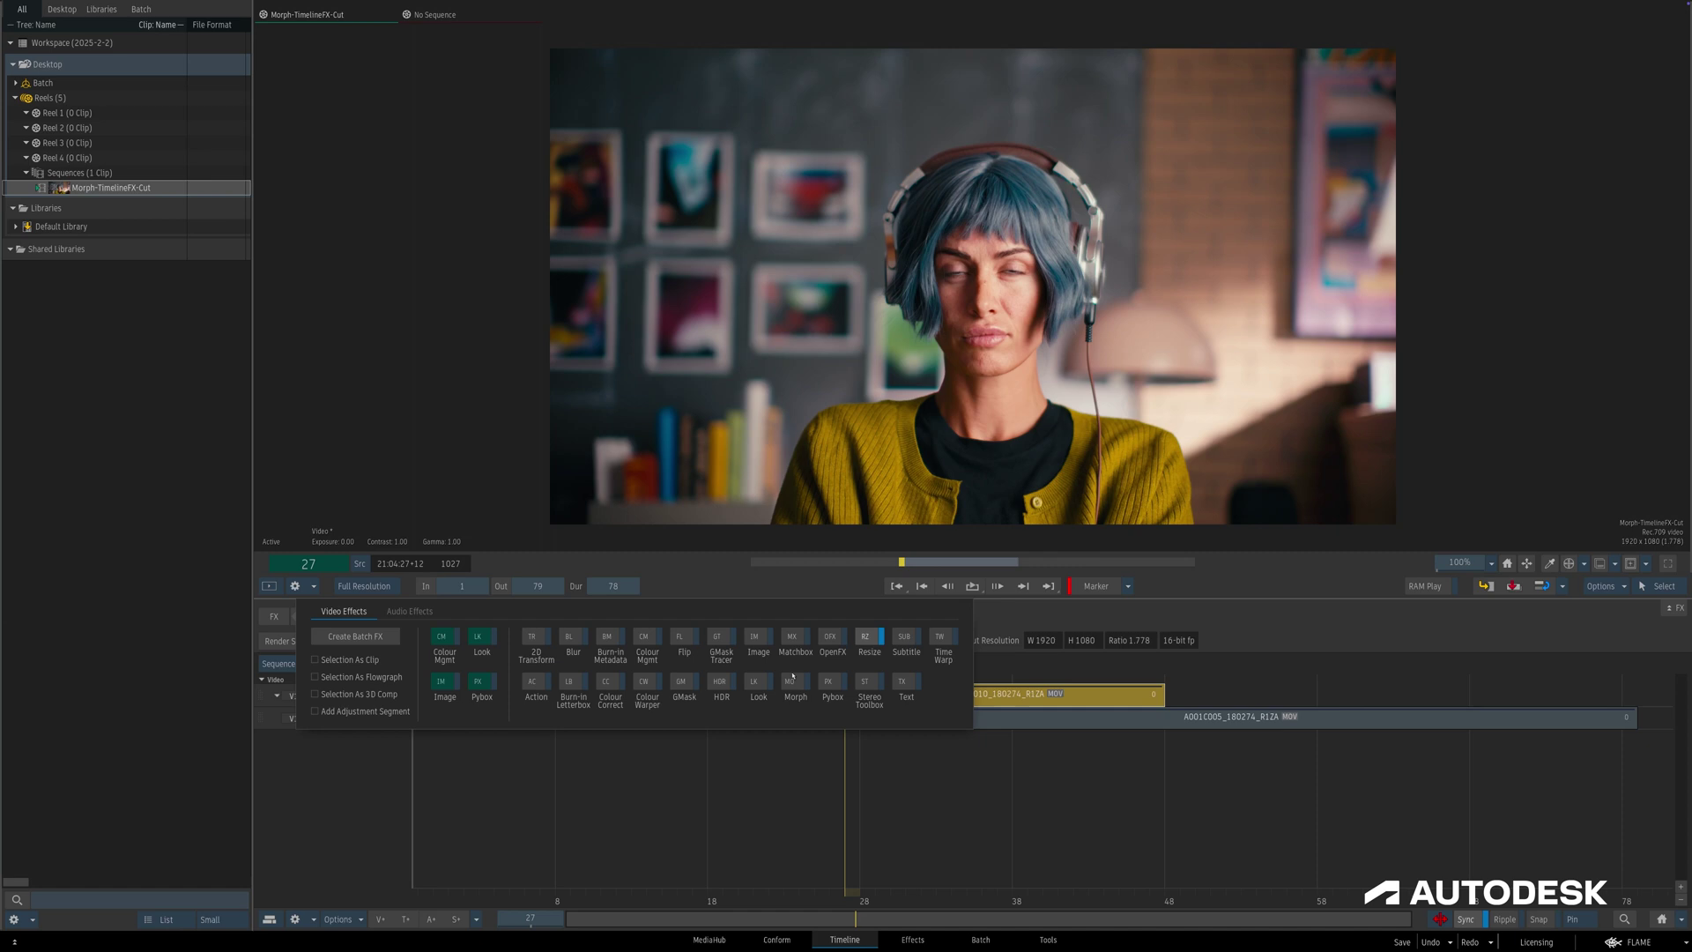
{"action": "left_click", "coordinate": [792, 678]}
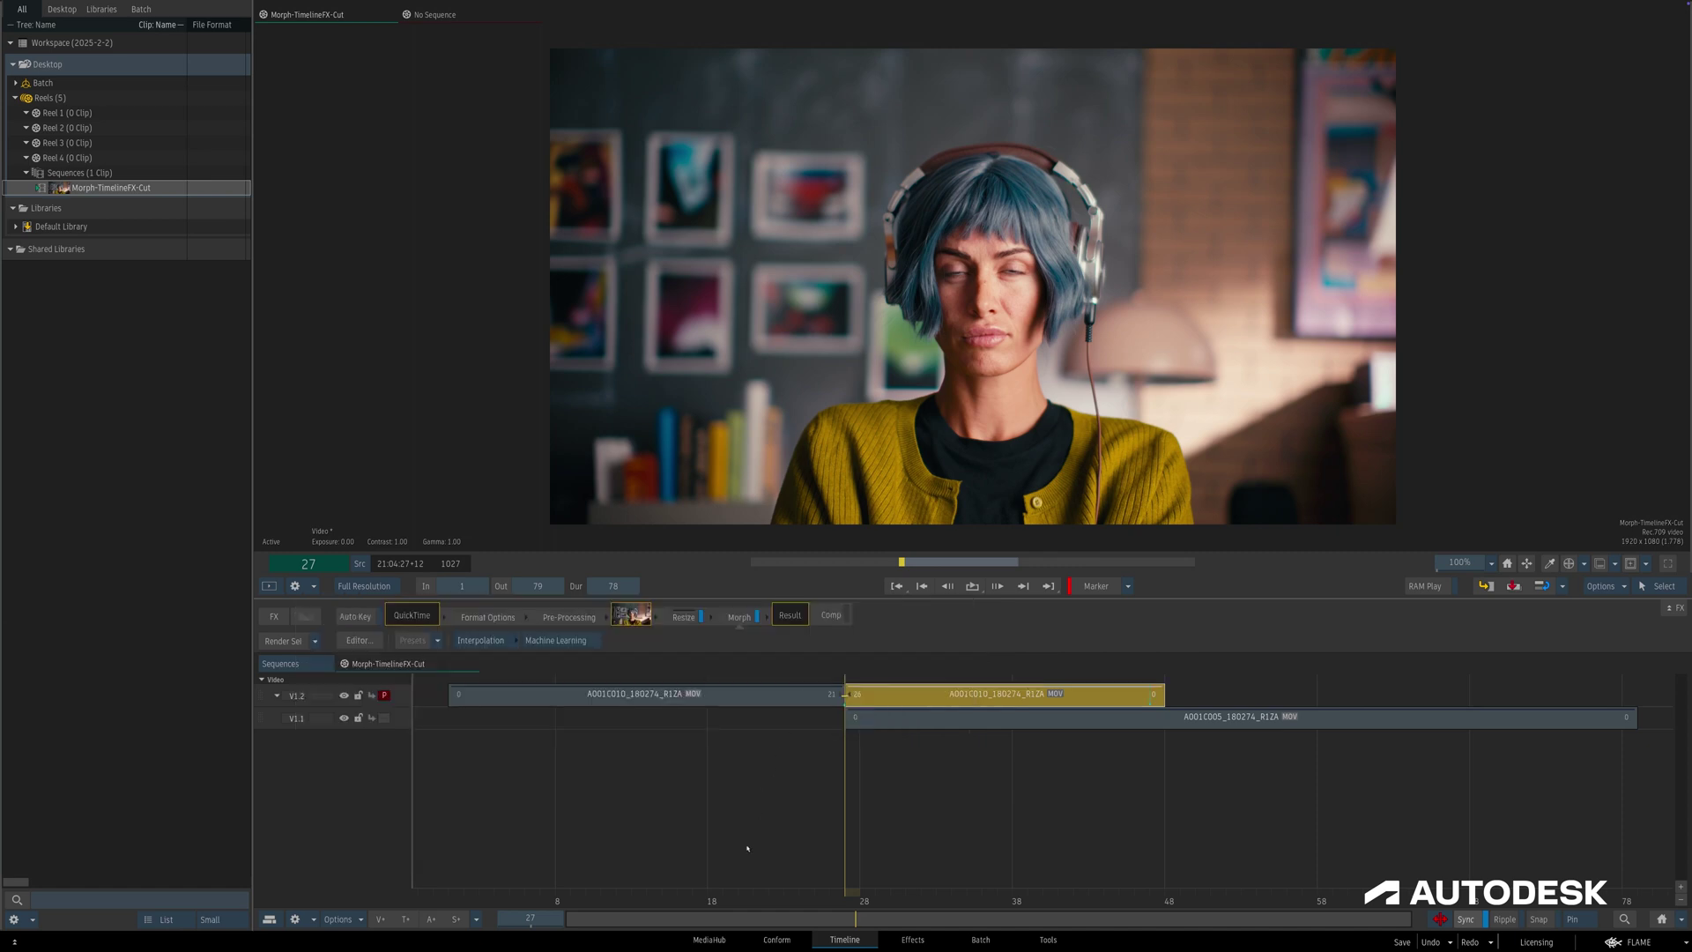
{"action": "double_click", "coordinate": [722, 624]}
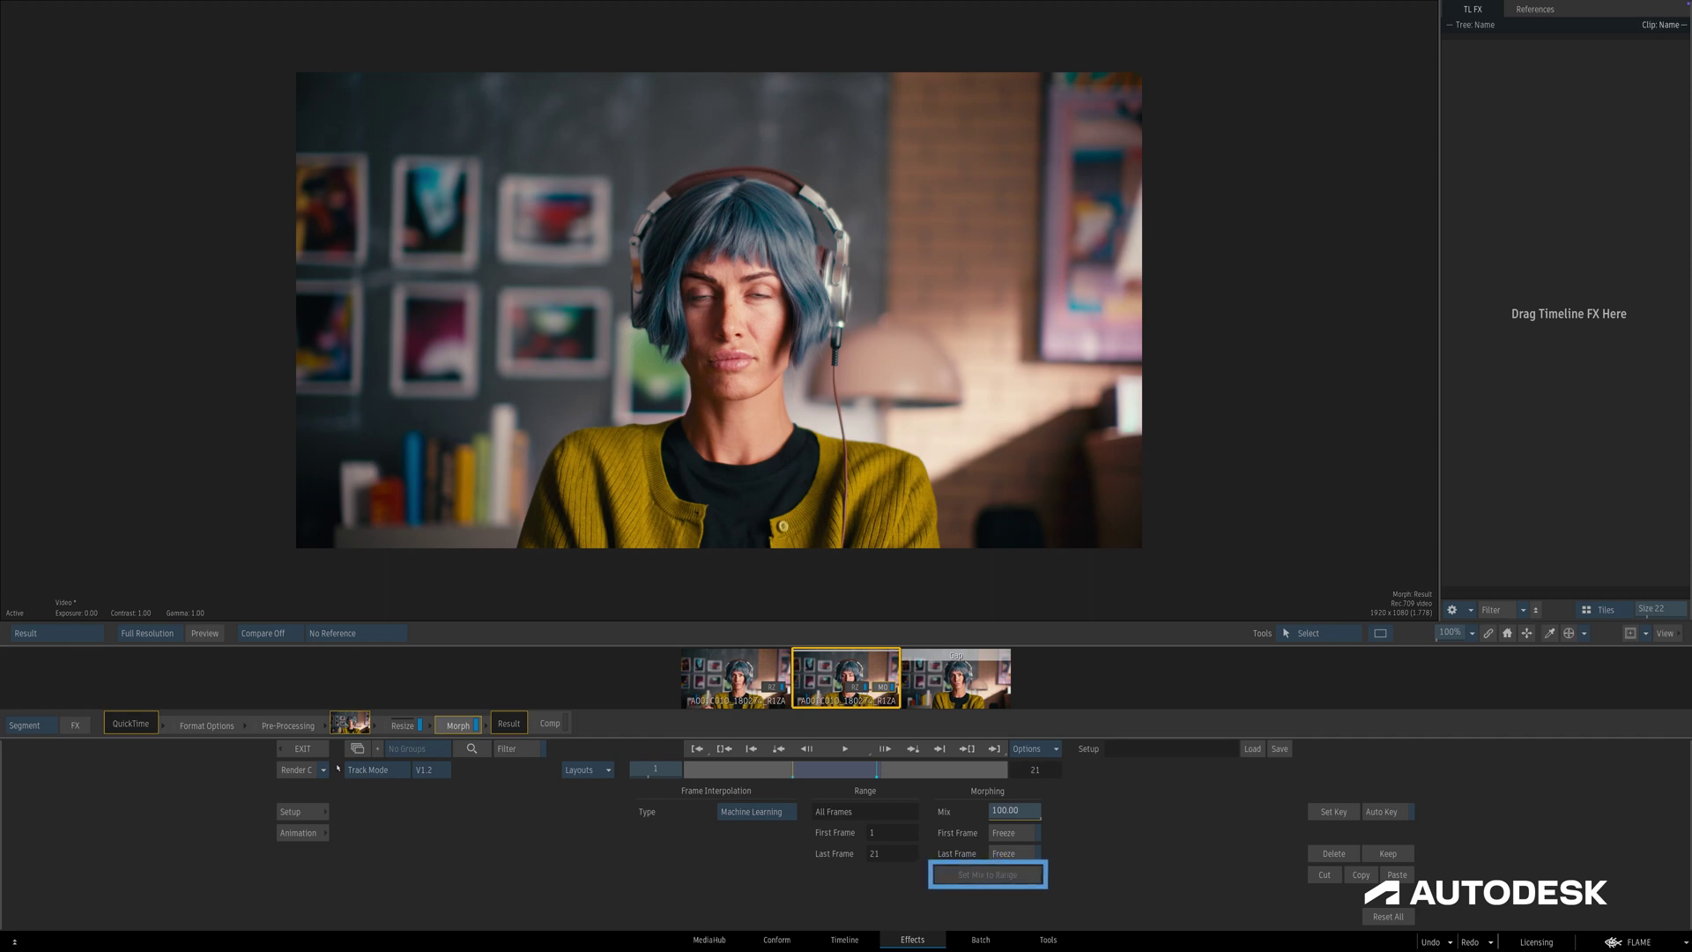
Try the Morph on a segment shortened to 13 frames with its mix set to range, and restore the segment's full length.
{"action": "left_click", "coordinate": [302, 748]}
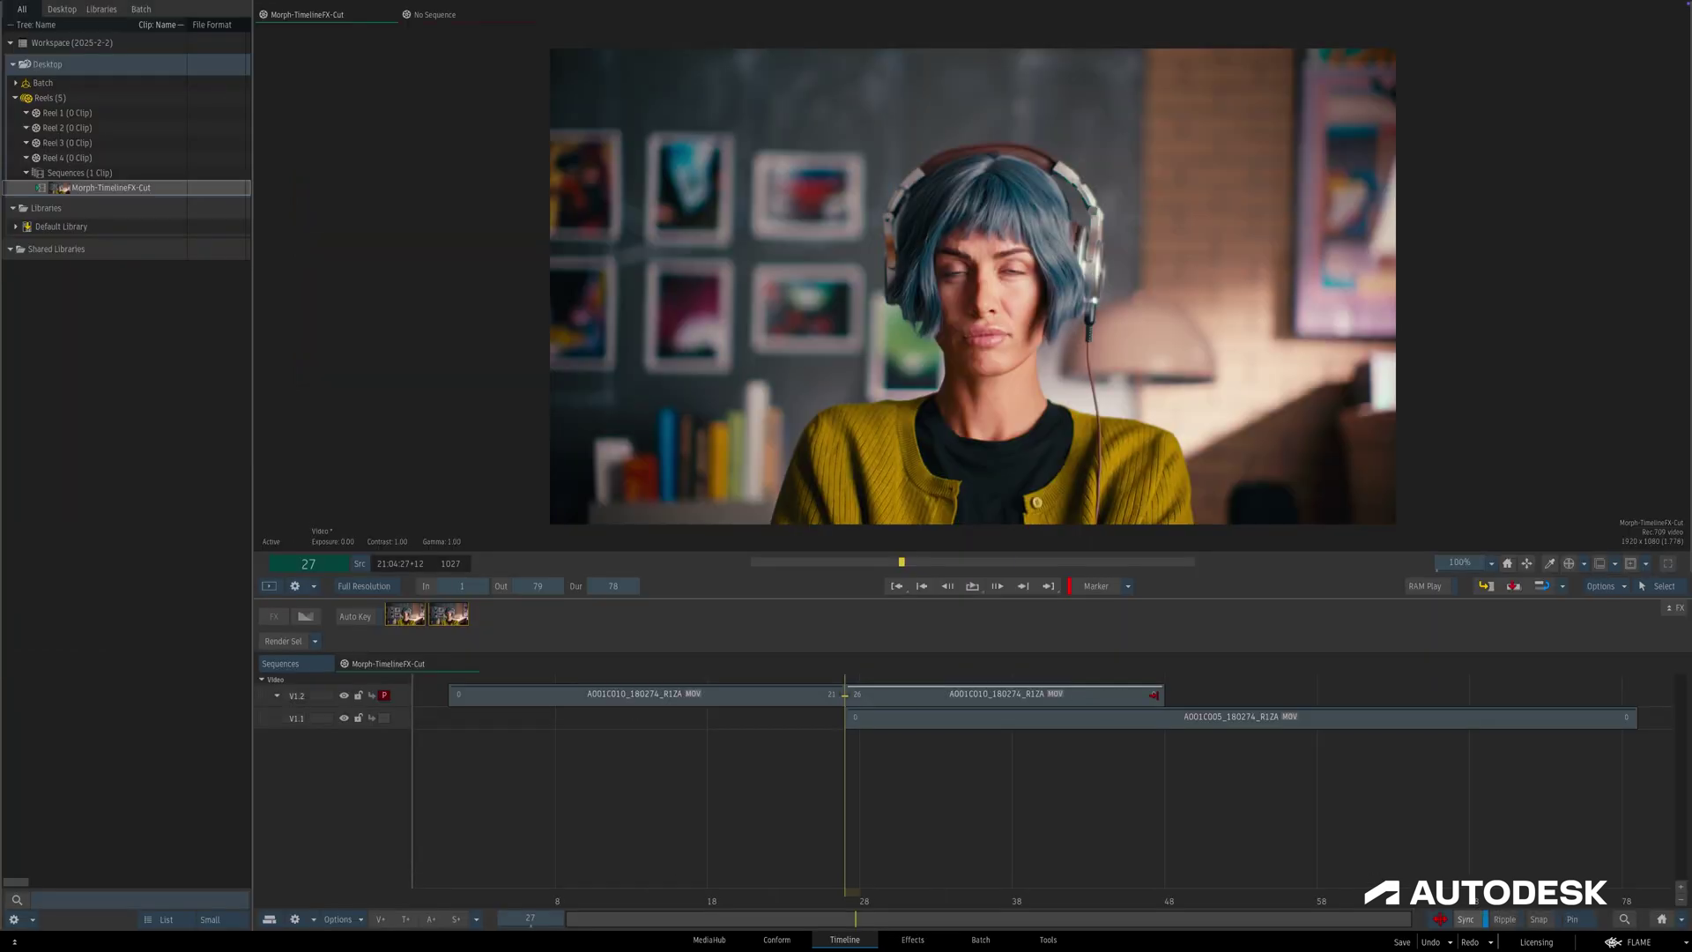
{"action": "double_click", "coordinate": [735, 617]}
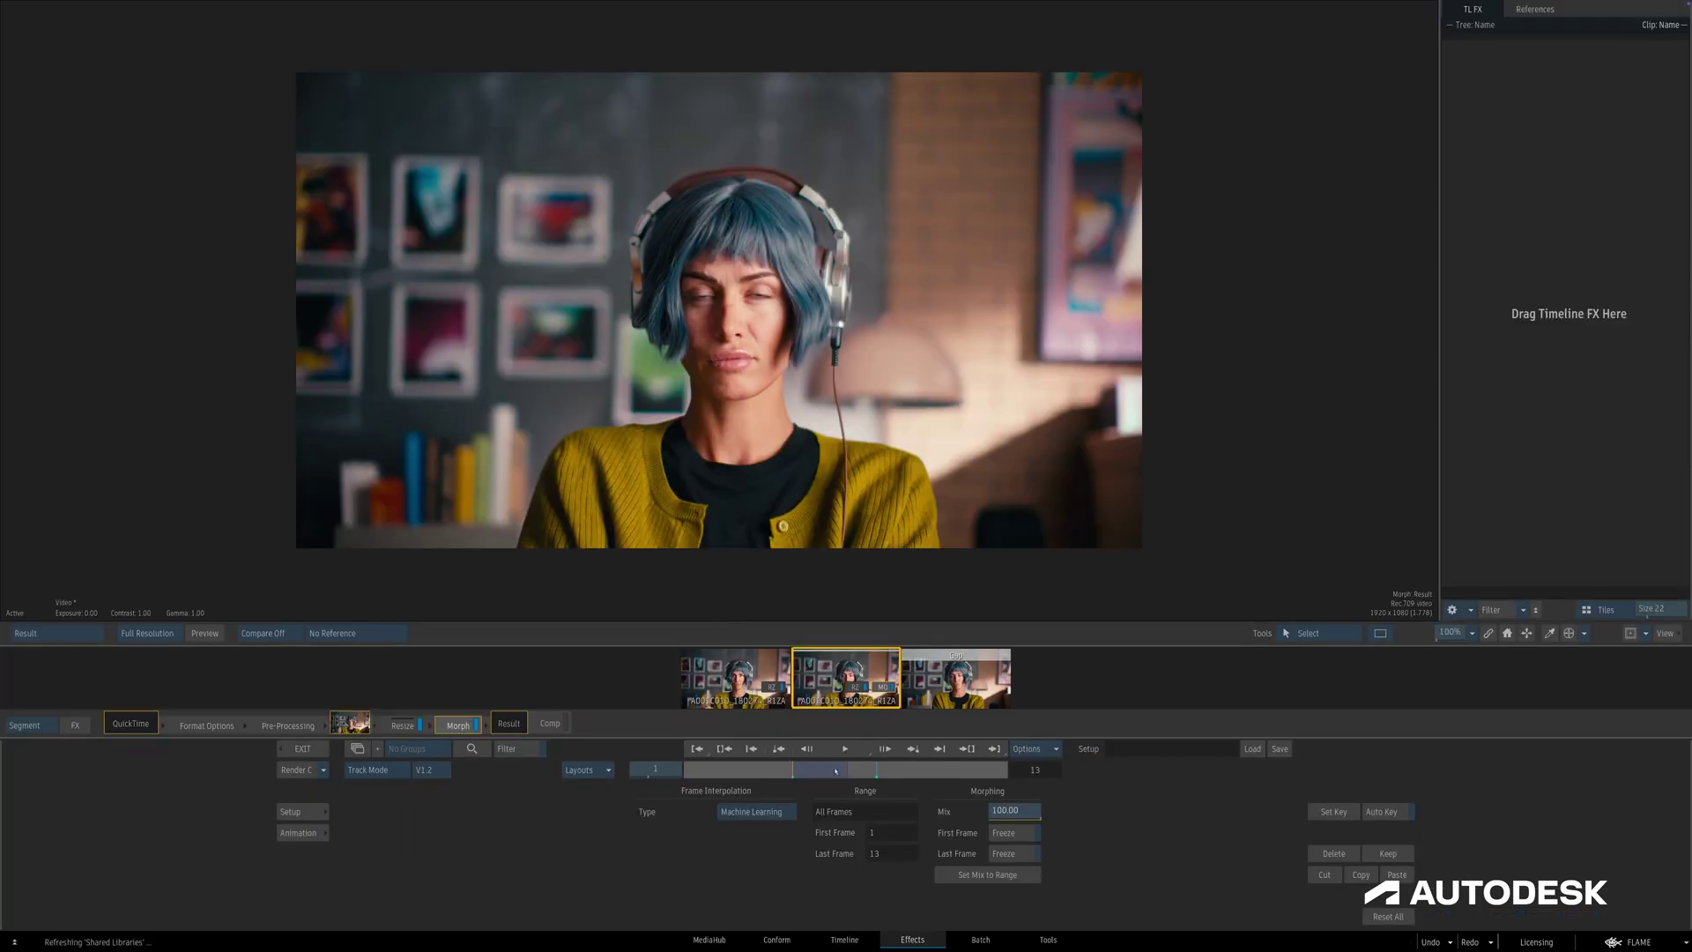
{"action": "left_click", "coordinate": [967, 875]}
{"action": "left_click", "coordinate": [322, 749]}
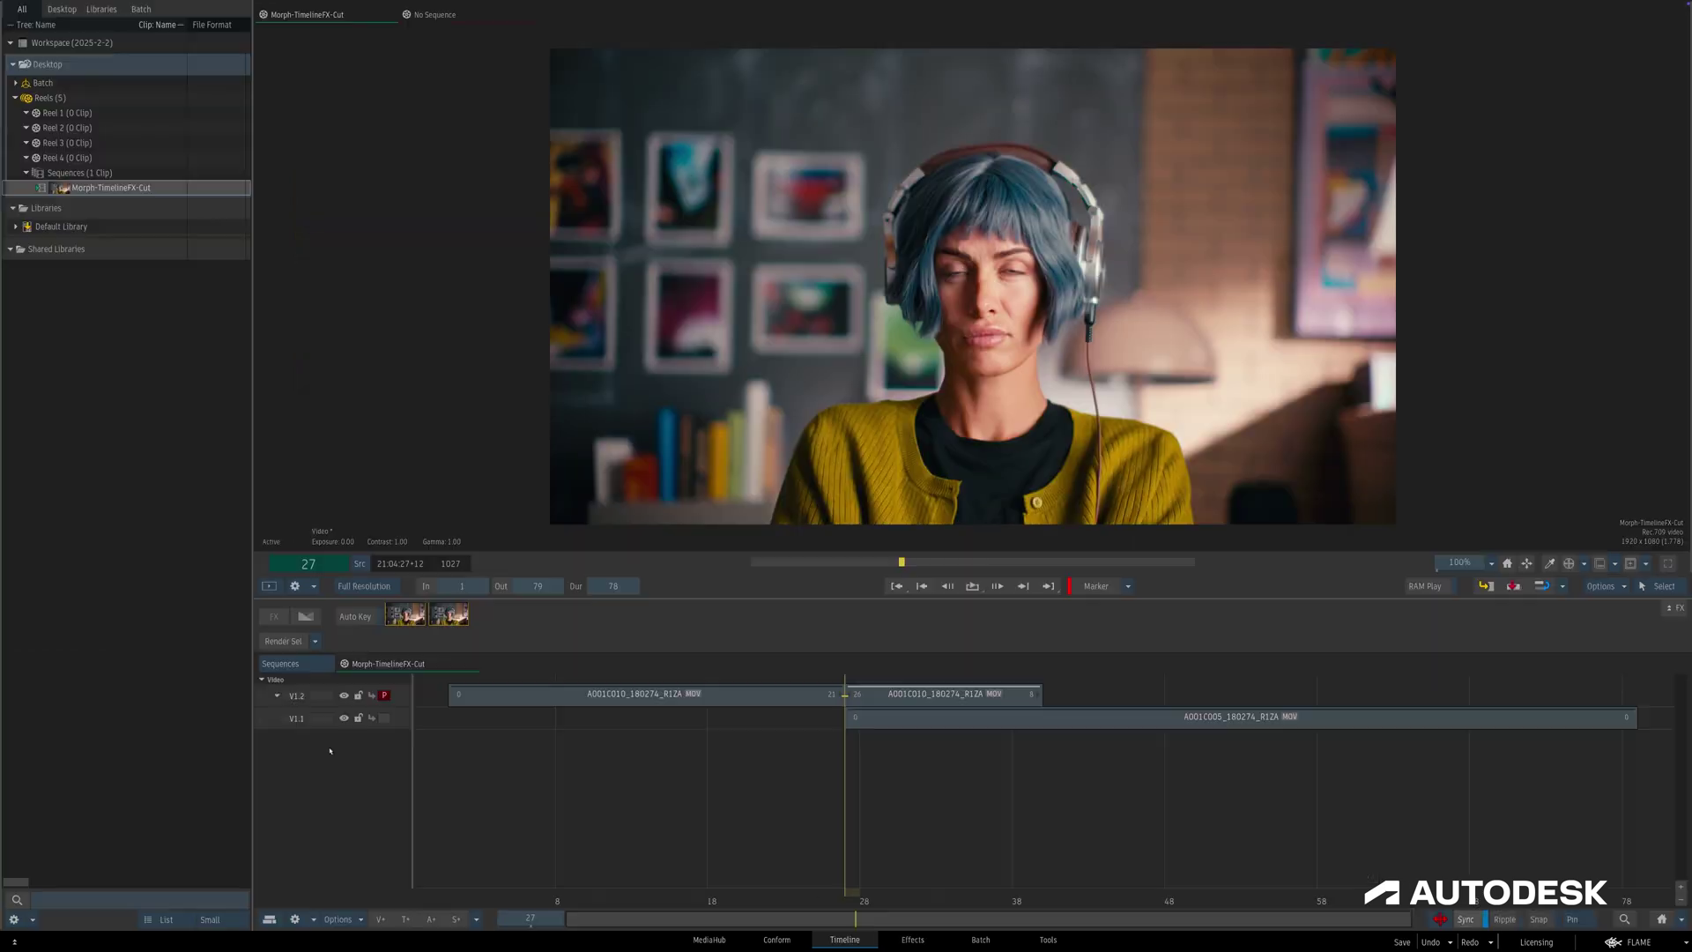
{"action": "left_click_drag", "start_coordinate": [1032, 697], "coordinate": [1340, 700]}
{"action": "double_click", "coordinate": [739, 616]}
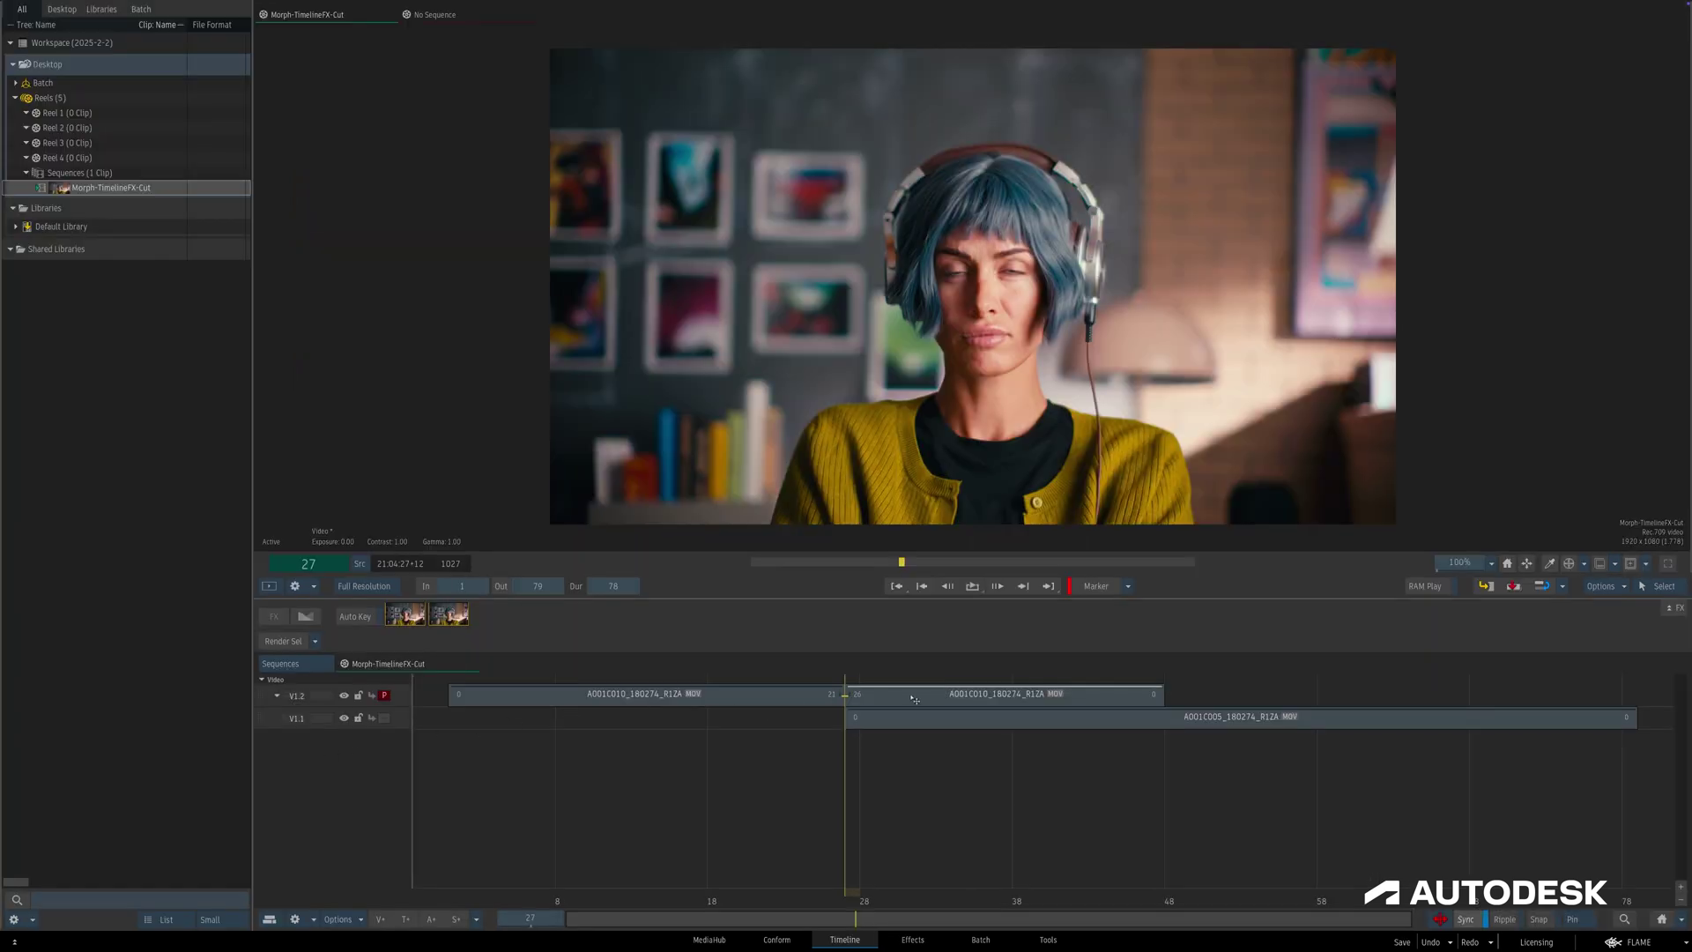
Render the Morph on the upper-track segment overlapping the lower clip and play the result.
{"action": "left_click", "coordinate": [917, 699]}
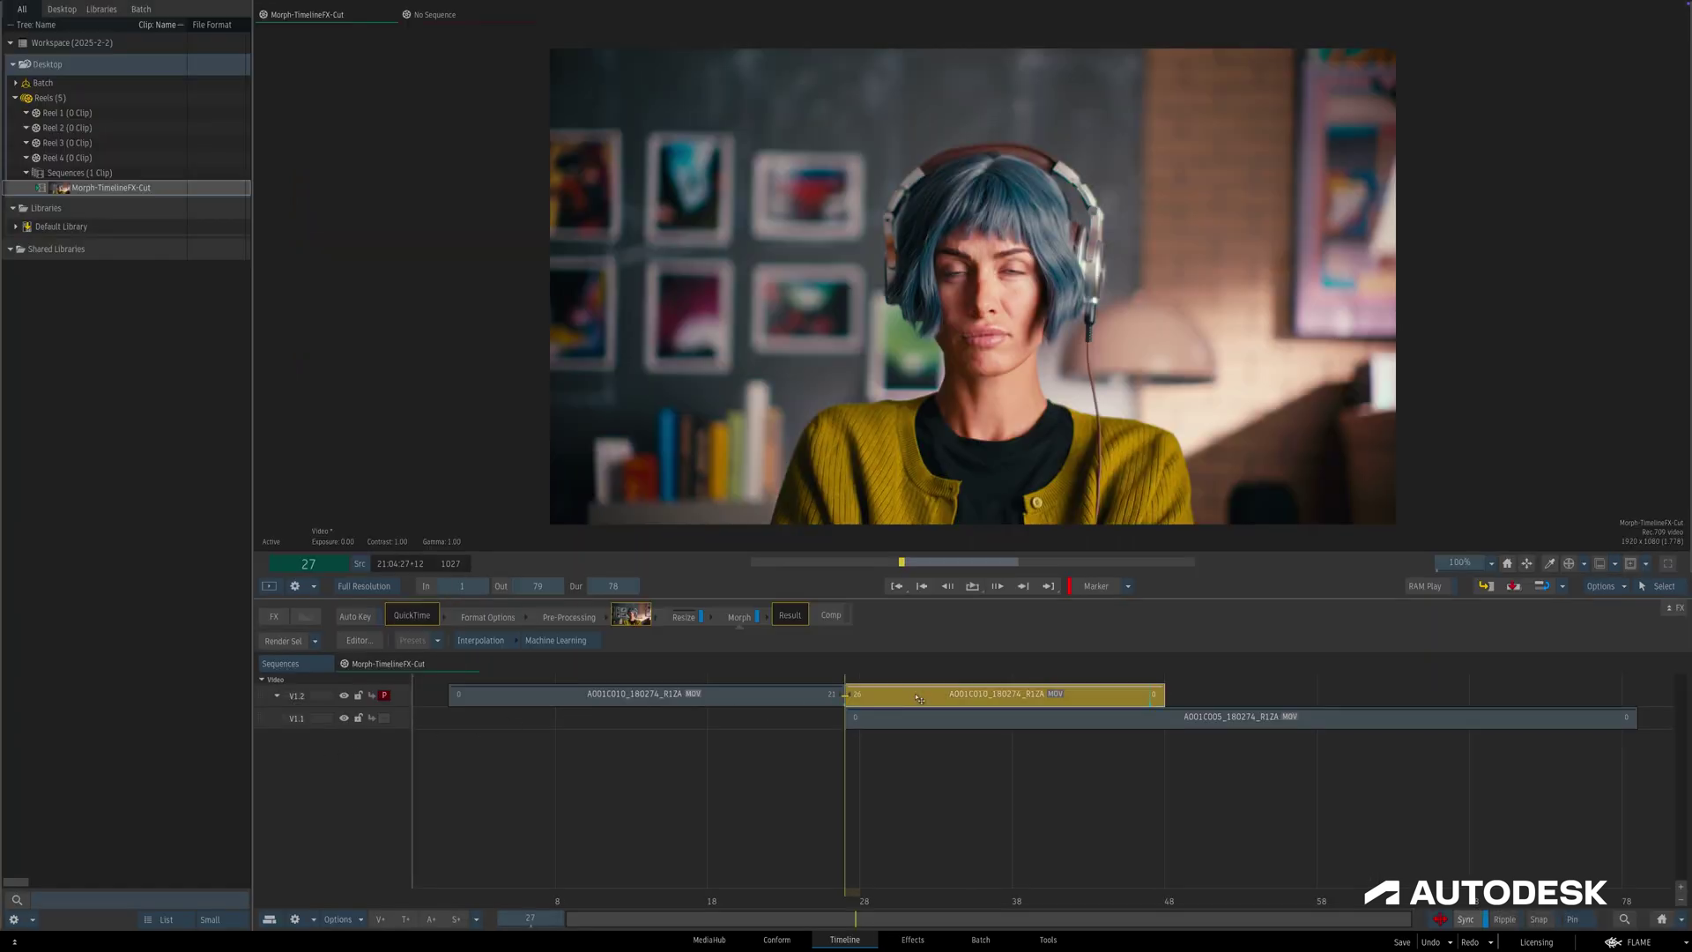
{"action": "left_click", "coordinate": [977, 721]}
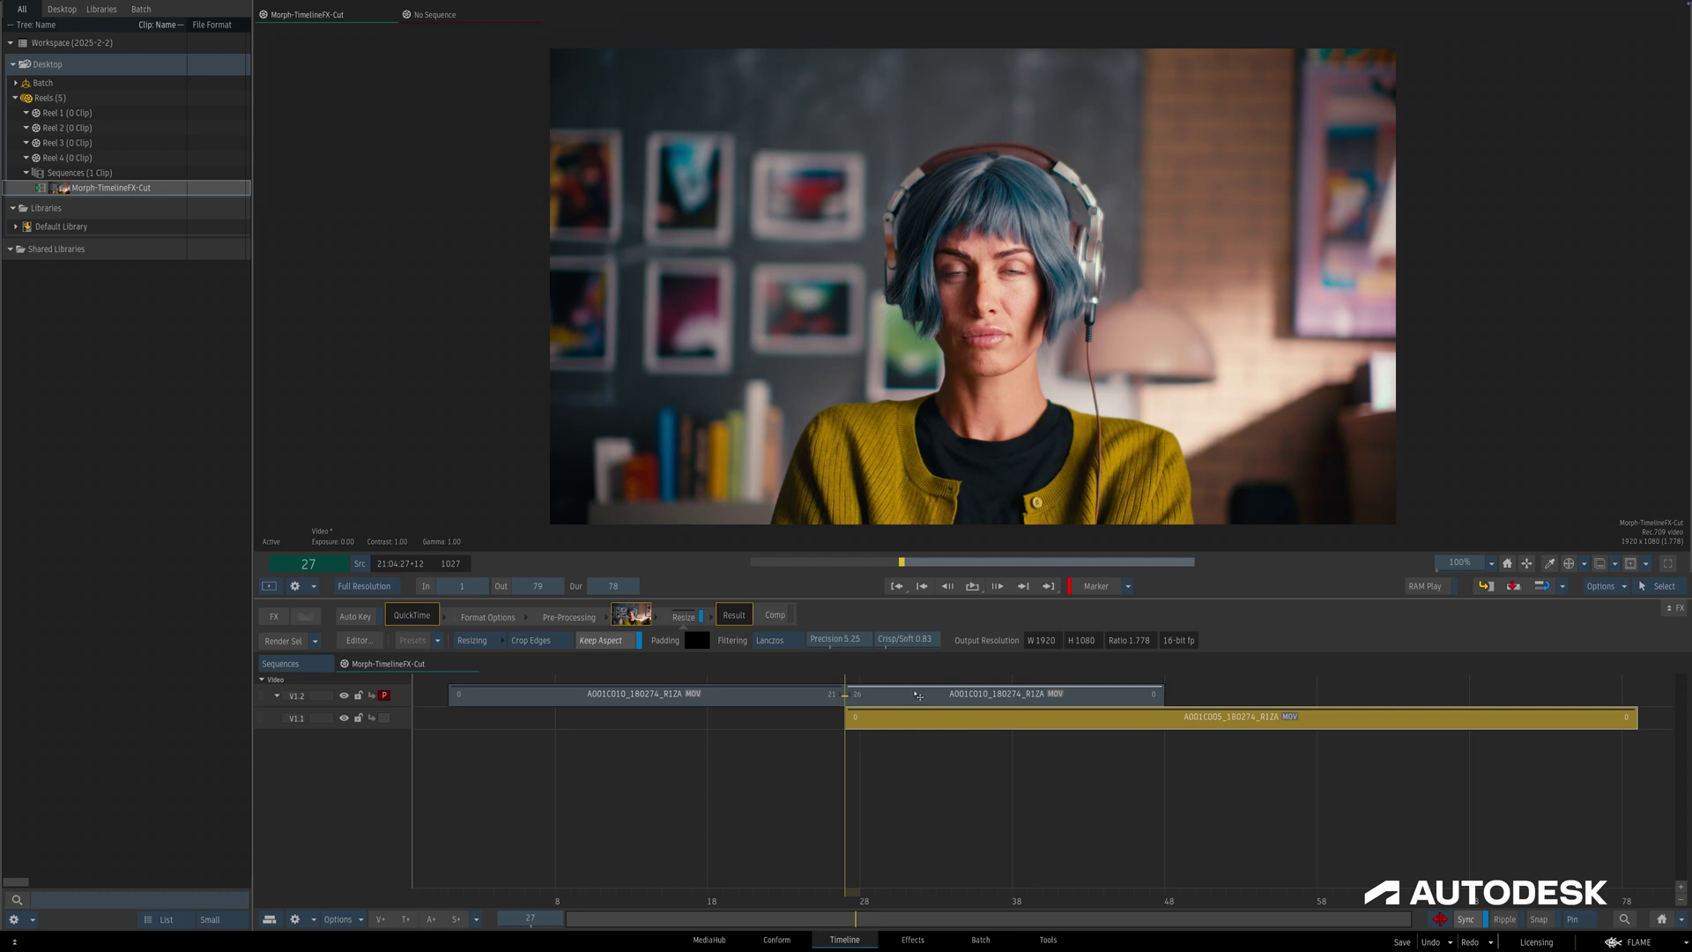
{"action": "left_click", "coordinate": [919, 697]}
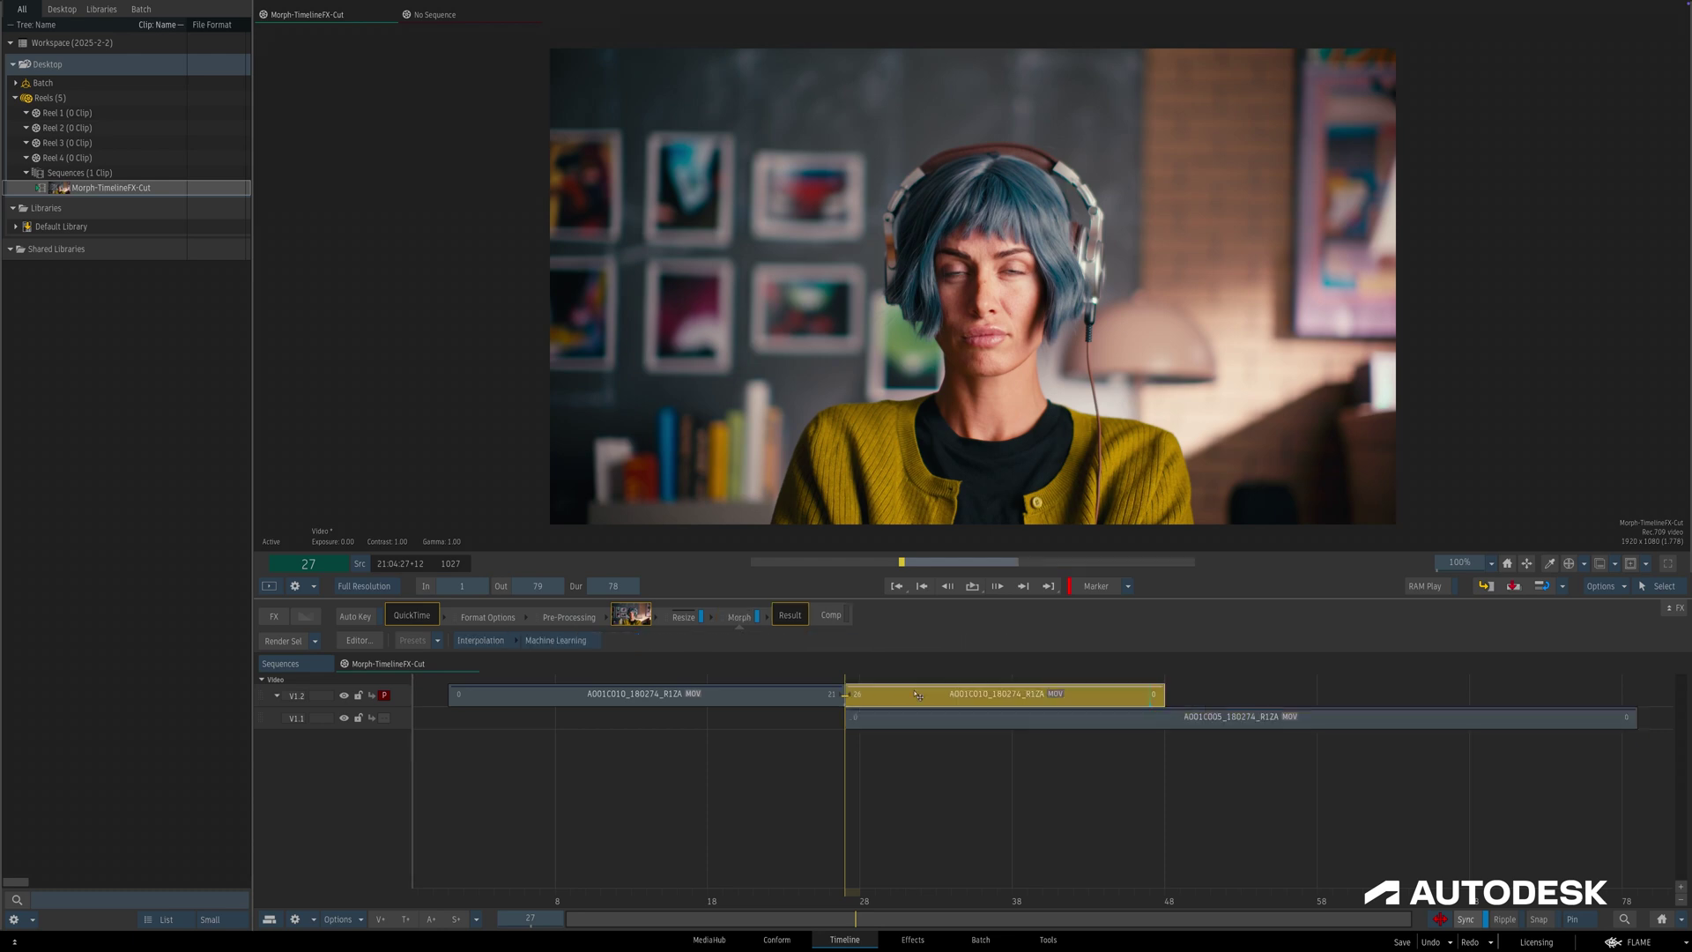
{"action": "left_click", "coordinate": [303, 644]}
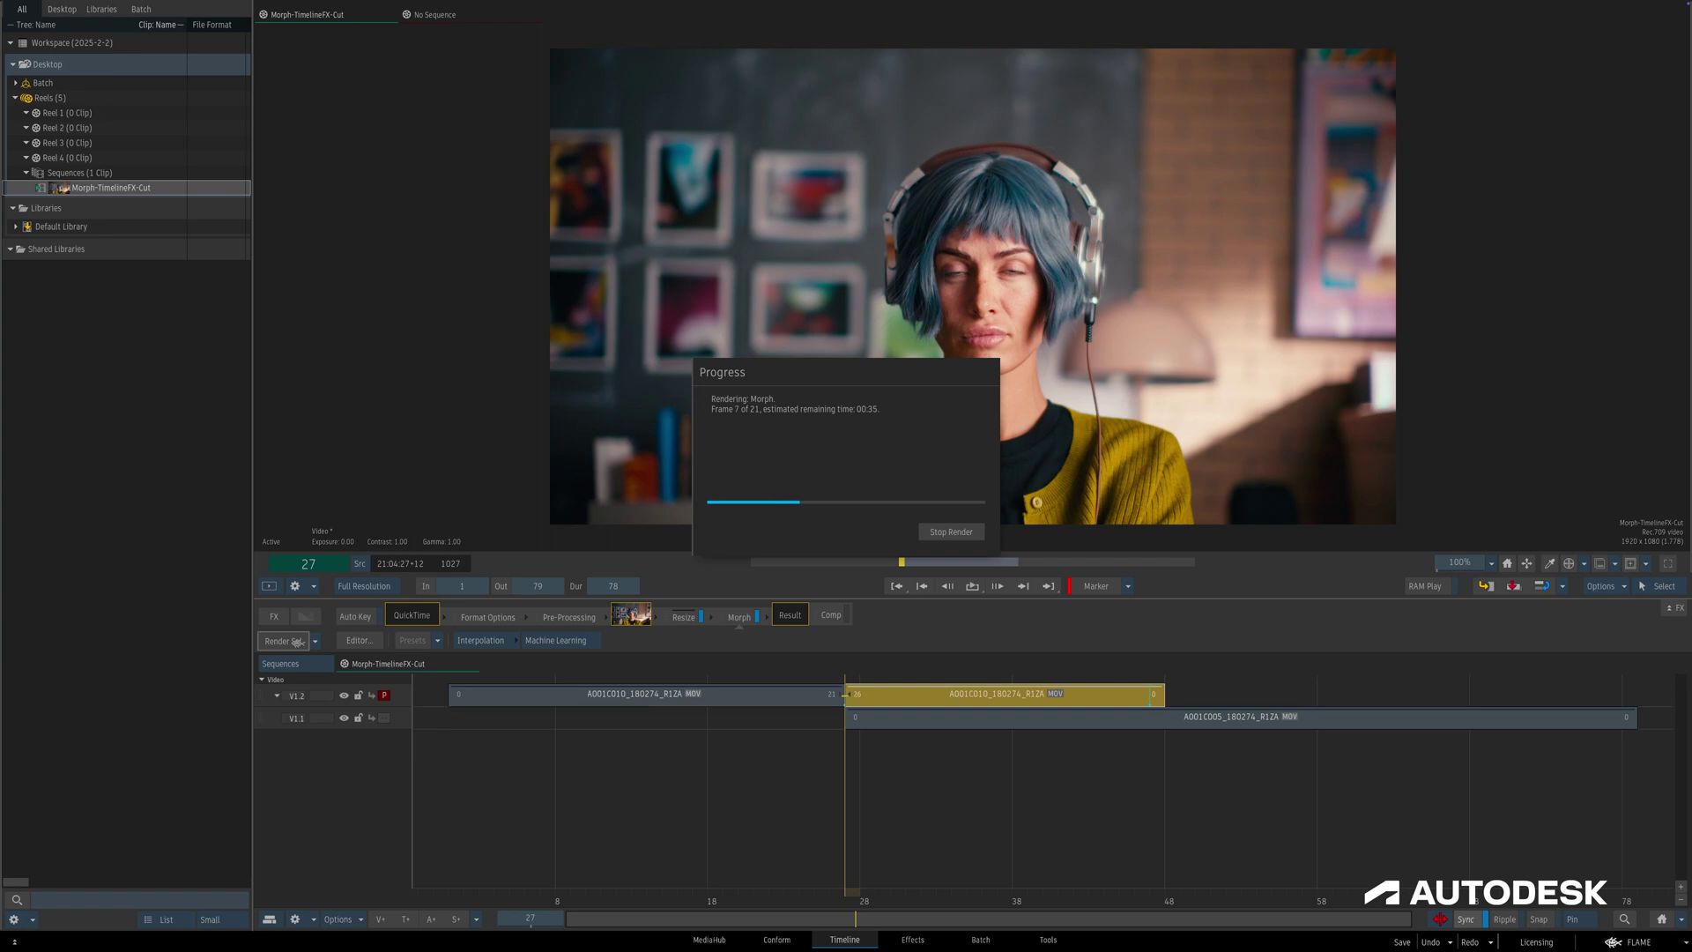
{"action": "key", "text": "space"}
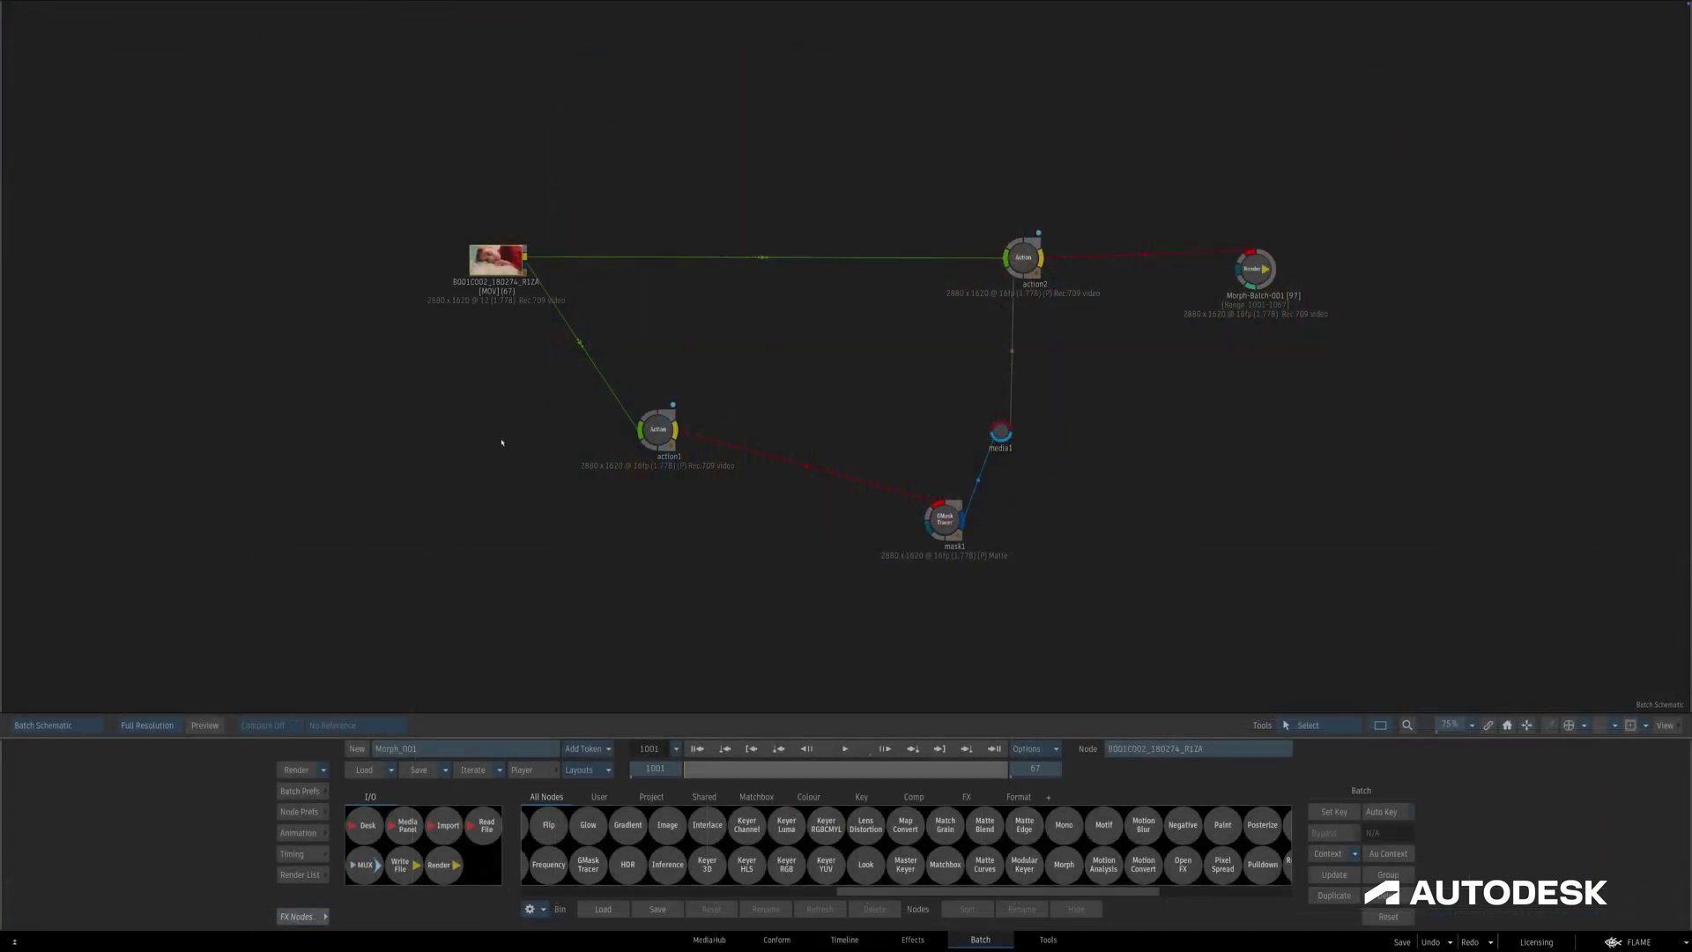
Review the Morph_001 batch setup by scrubbing its images and the face mask of the mask1 node.
{"action": "key", "text": "F4"}
{"action": "left_click_drag", "start_coordinate": [695, 779], "coordinate": [624, 748]}
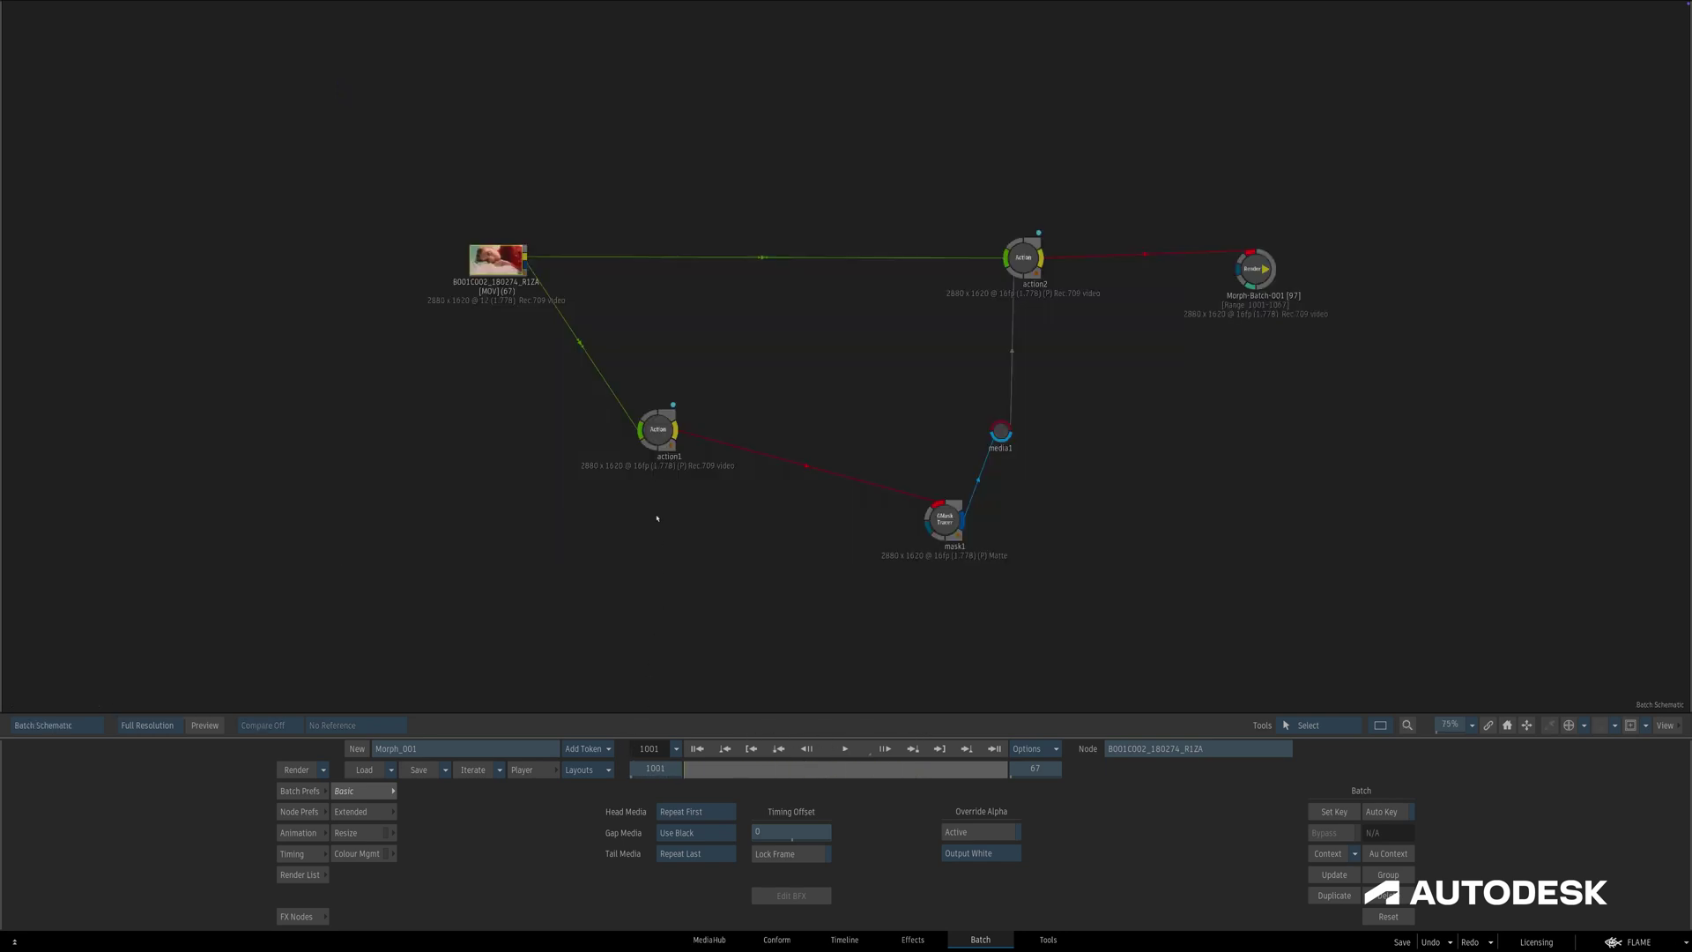
{"action": "mouse_move", "coordinate": [692, 767]}
{"action": "left_mouse_down"}
{"action": "mouse_move", "coordinate": [873, 745]}
{"action": "mouse_move", "coordinate": [713, 749]}
{"action": "left_mouse_up"}
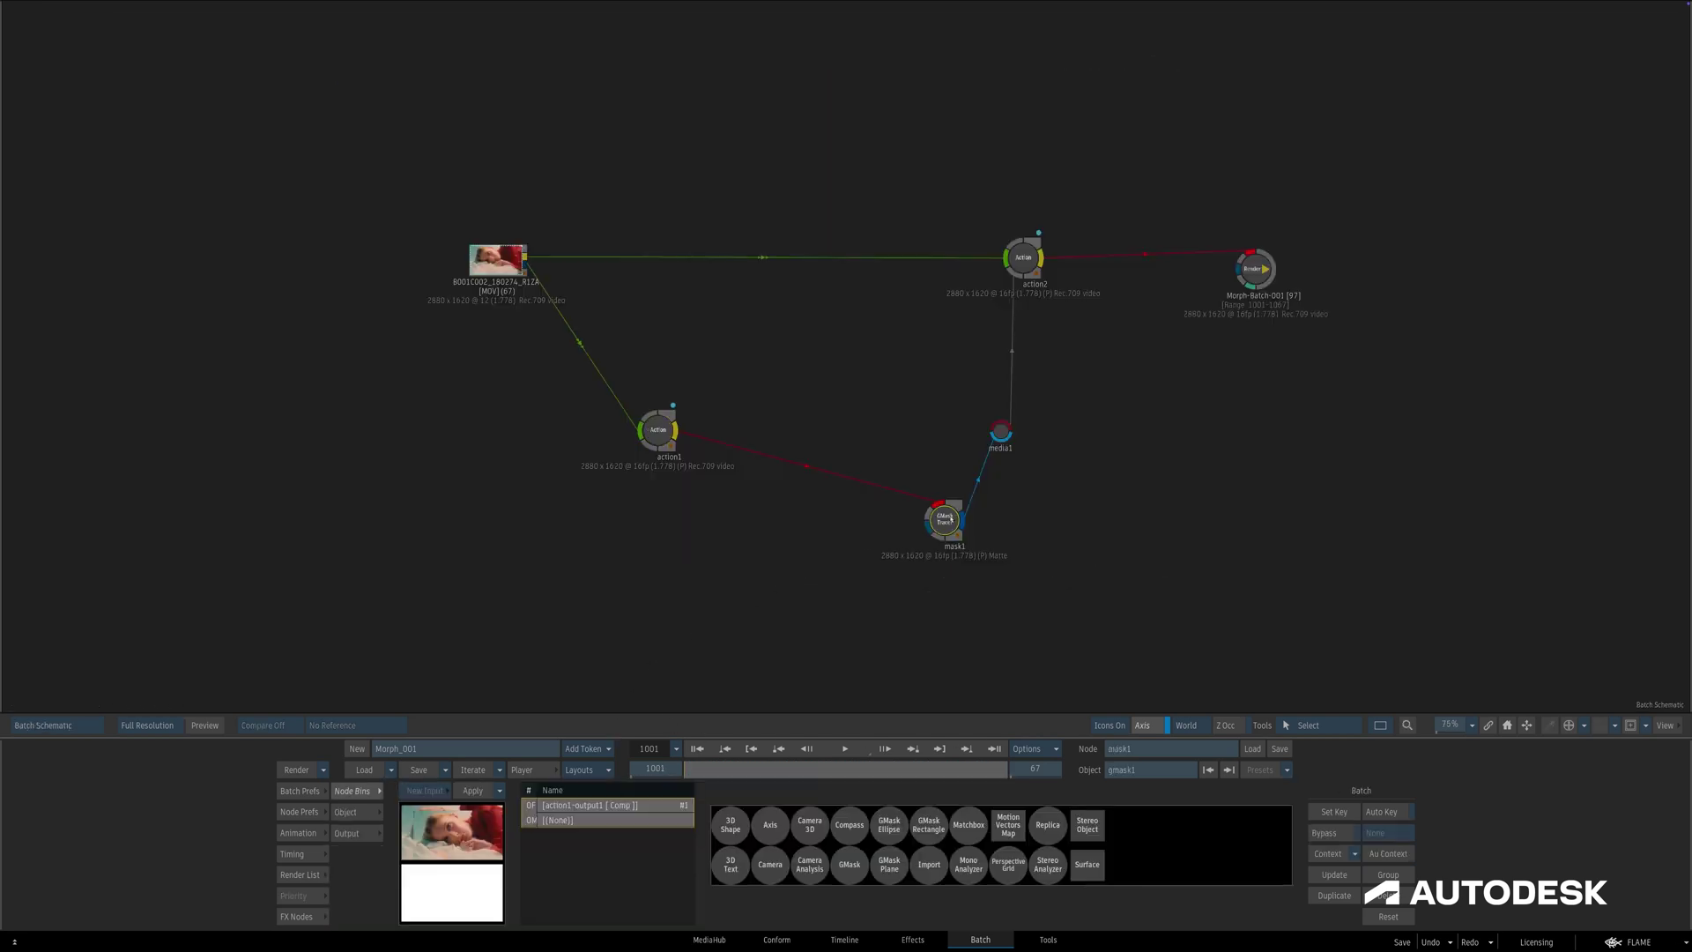
{"action": "double_click", "coordinate": [950, 518]}
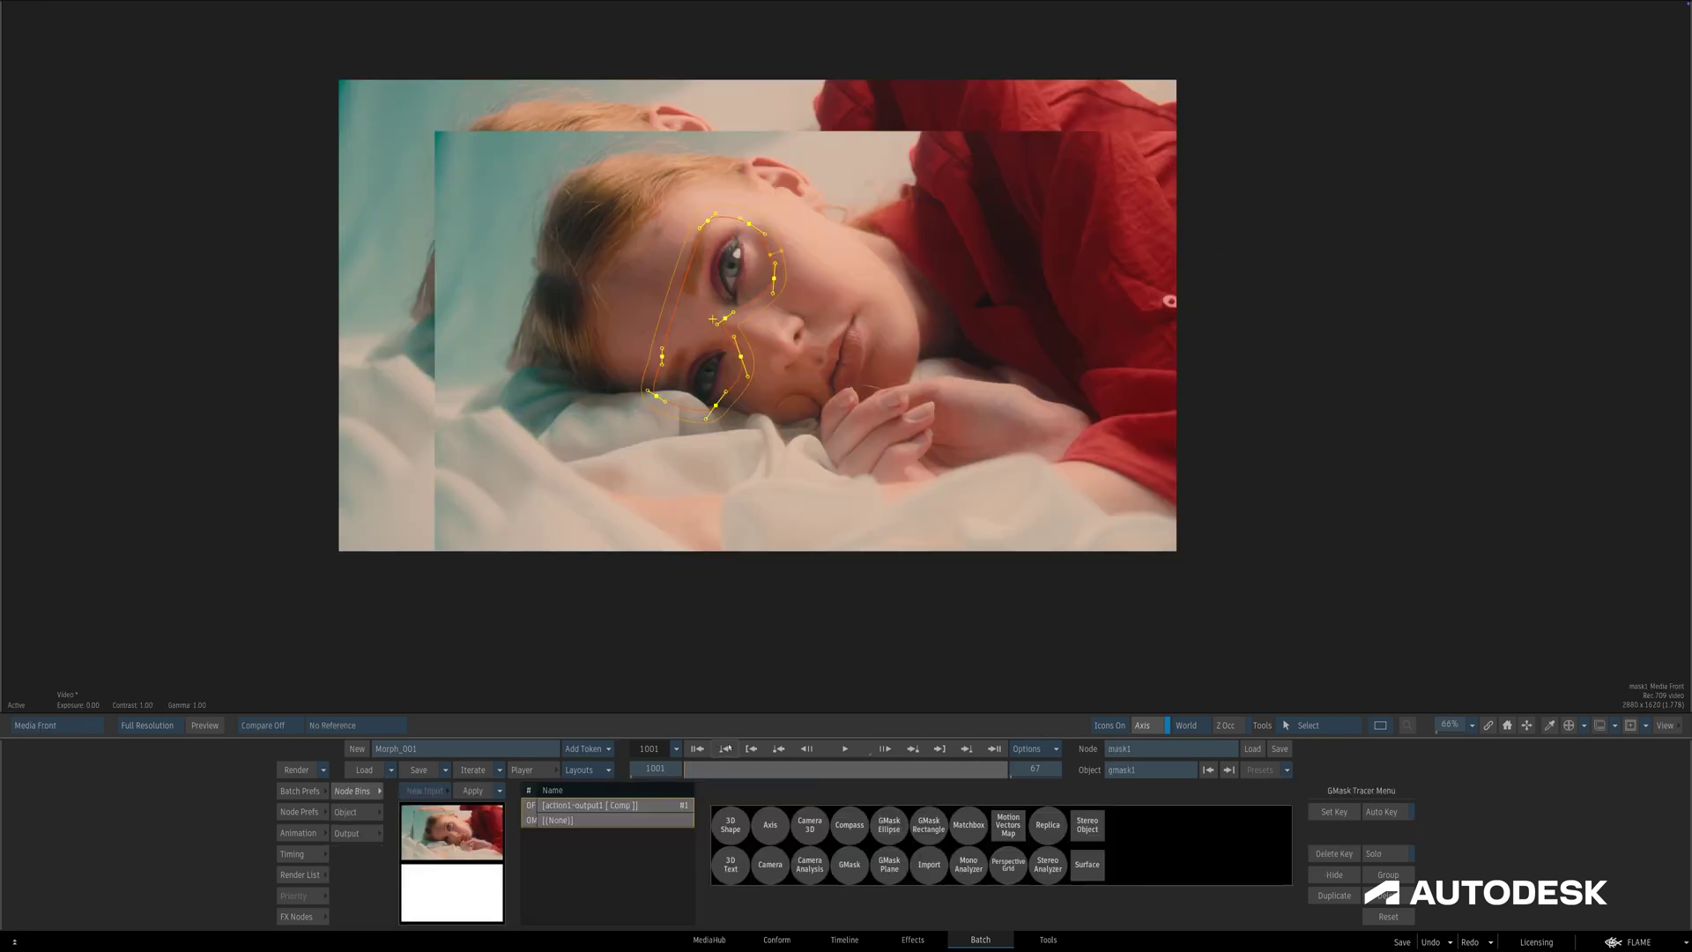
{"action": "left_click_drag", "start_coordinate": [696, 771], "coordinate": [600, 734]}
{"action": "key", "text": "F4"}
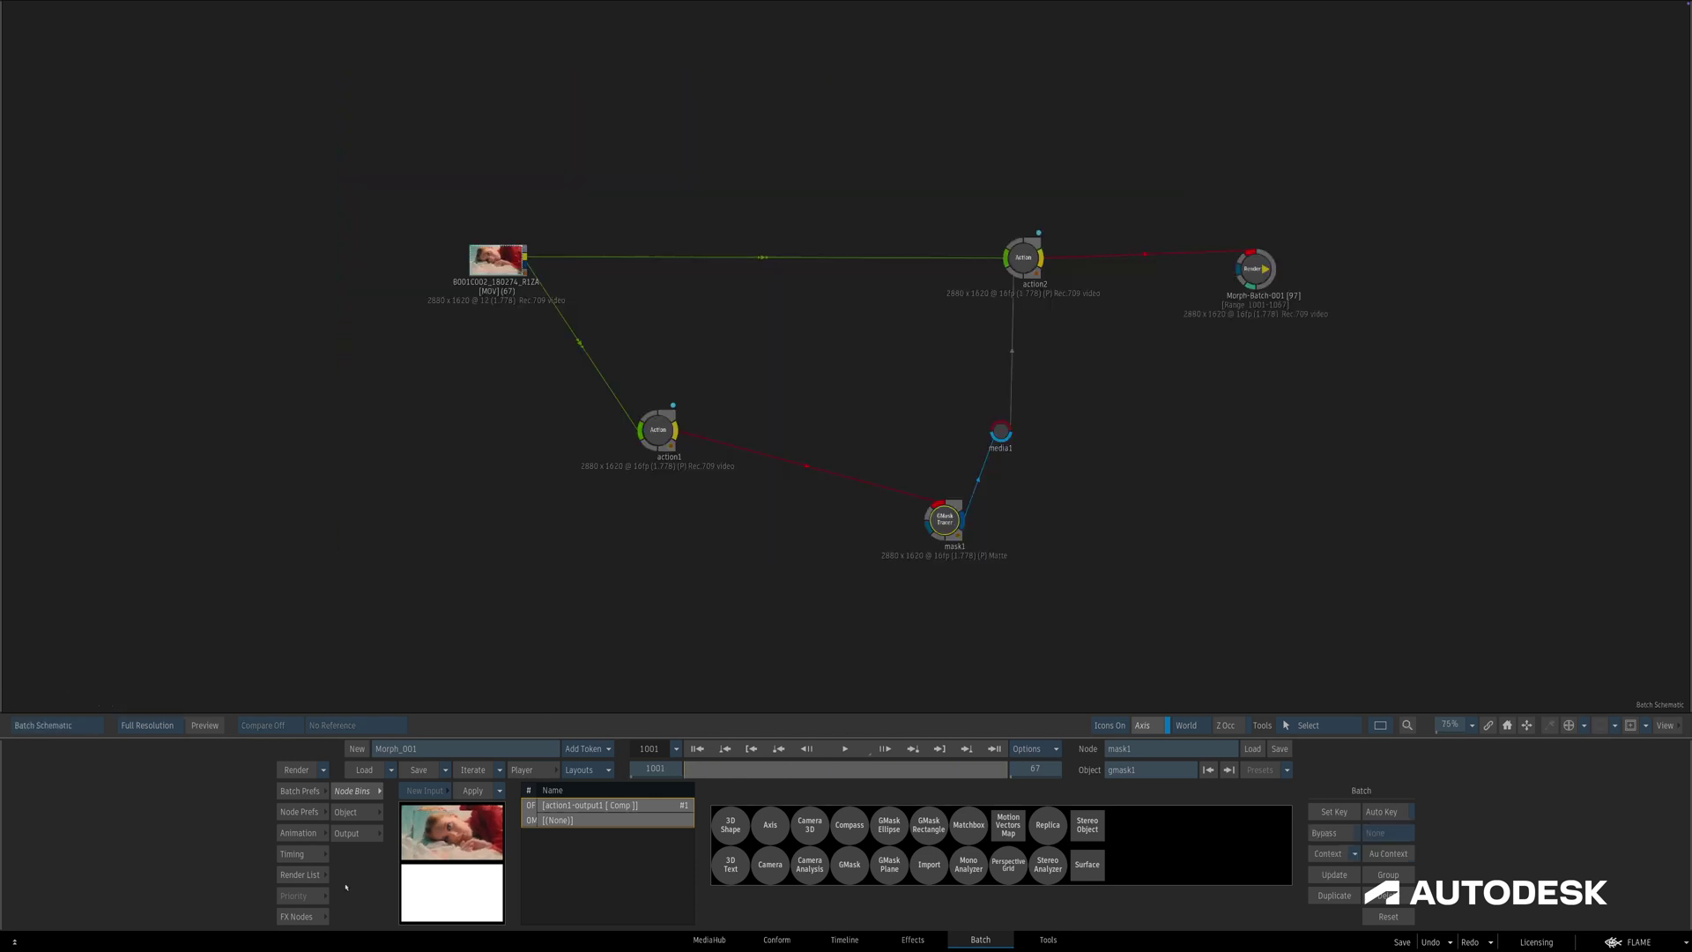
Add a Morph node to the batch schematic, fed by the output of action1, and open its settings.
{"action": "left_click", "coordinate": [302, 917]}
{"action": "left_click_drag", "start_coordinate": [1064, 863], "coordinate": [836, 417]}
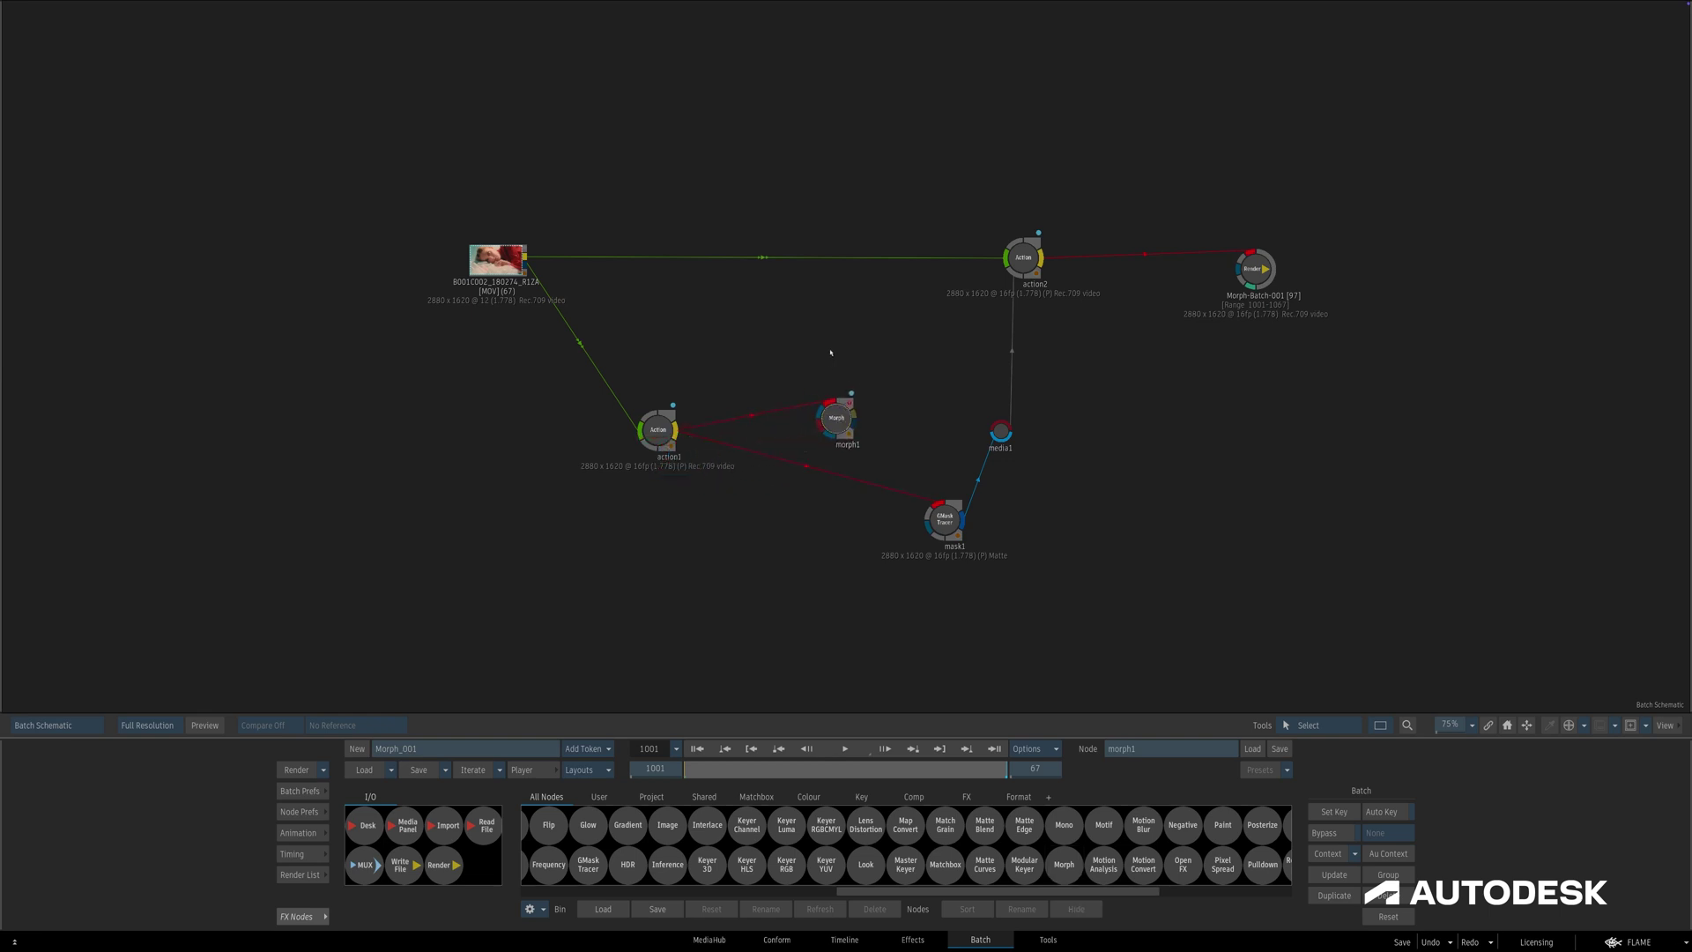
{"action": "left_click", "coordinate": [816, 406]}
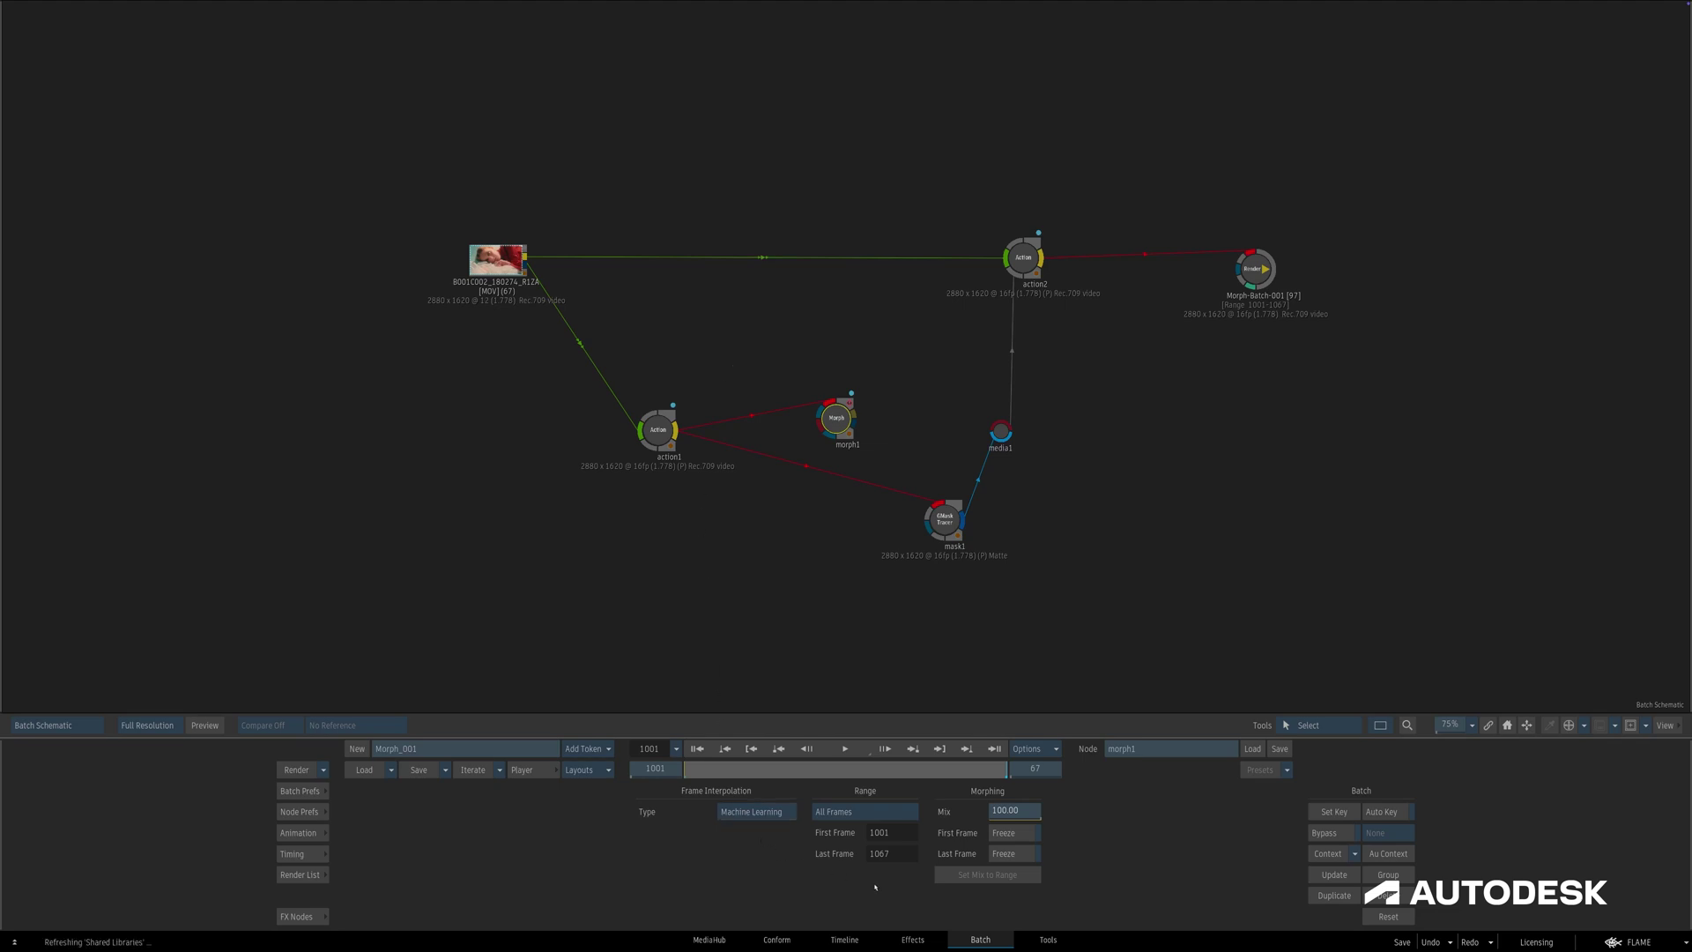
Set the Morph node to a Custom Range with first frame 1020 and last frame 1034.
{"action": "left_click", "coordinate": [833, 815]}
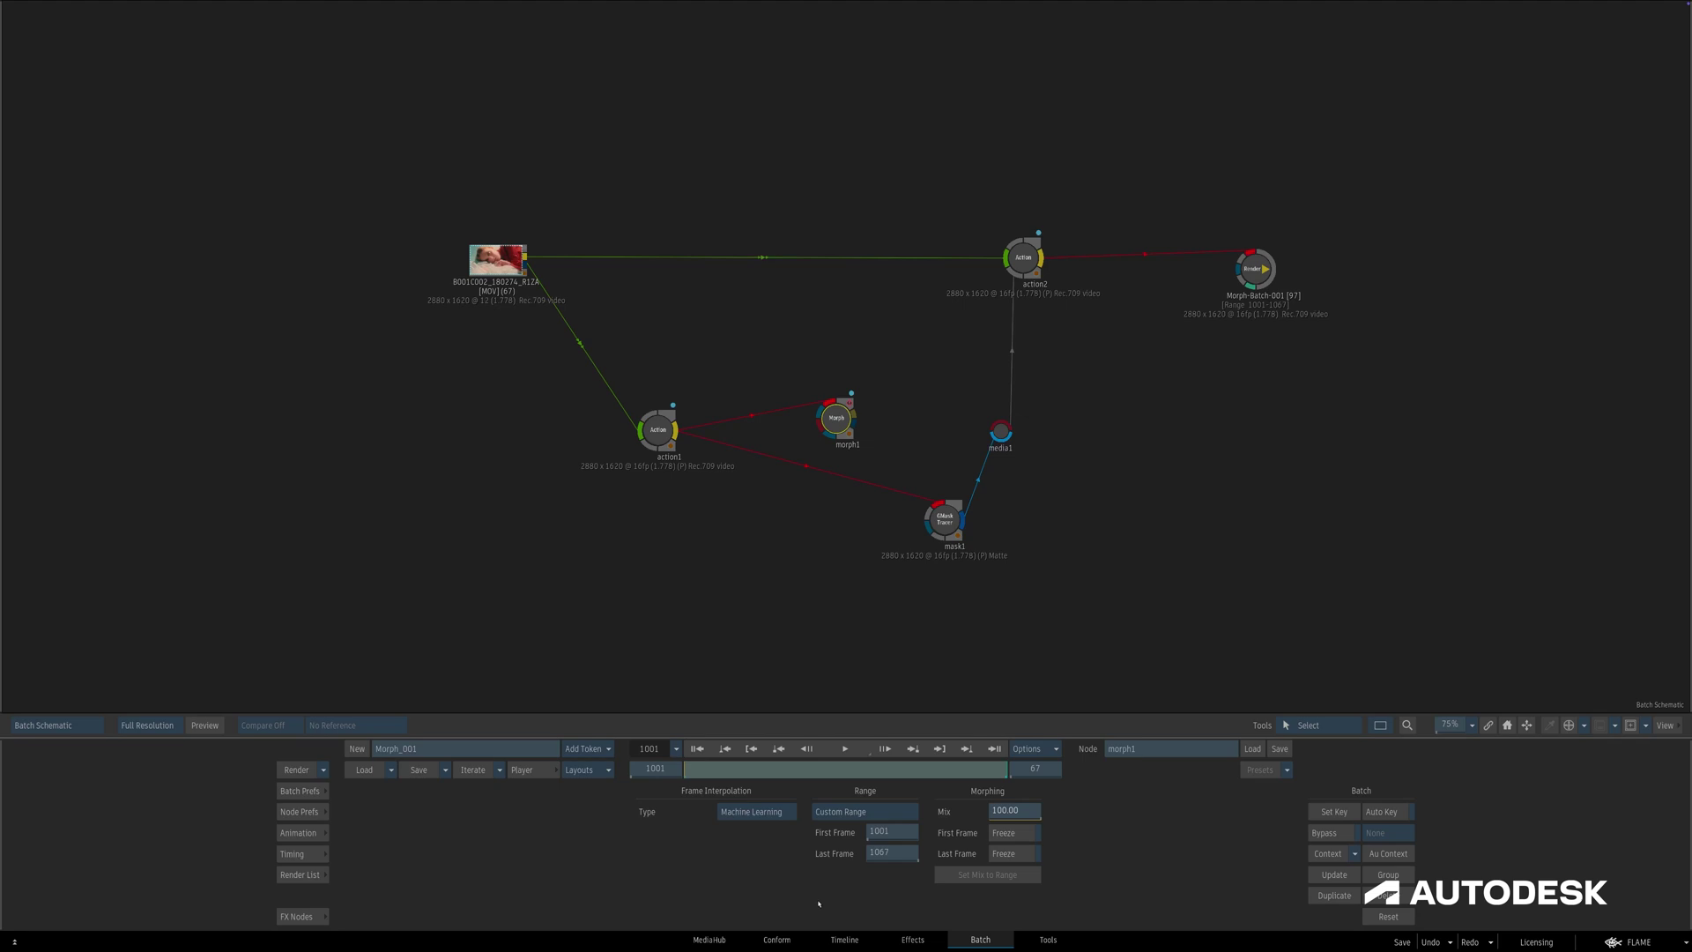
{"action": "key", "text": "F1"}
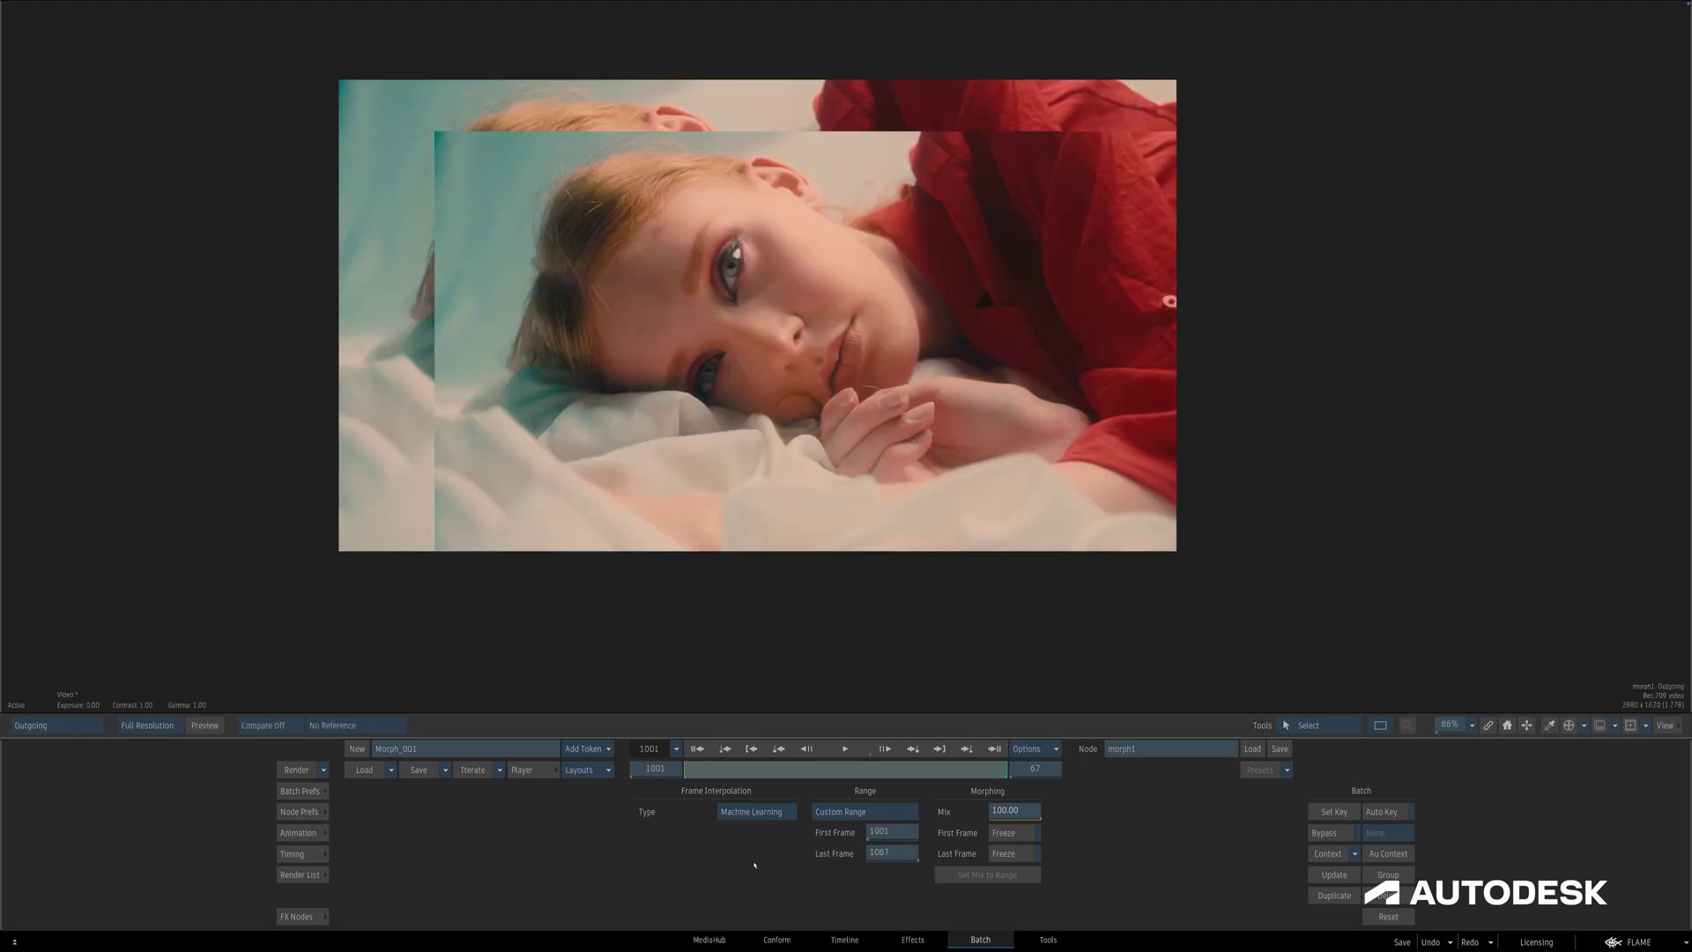
{"action": "left_click_drag", "start_coordinate": [692, 776], "coordinate": [848, 766]}
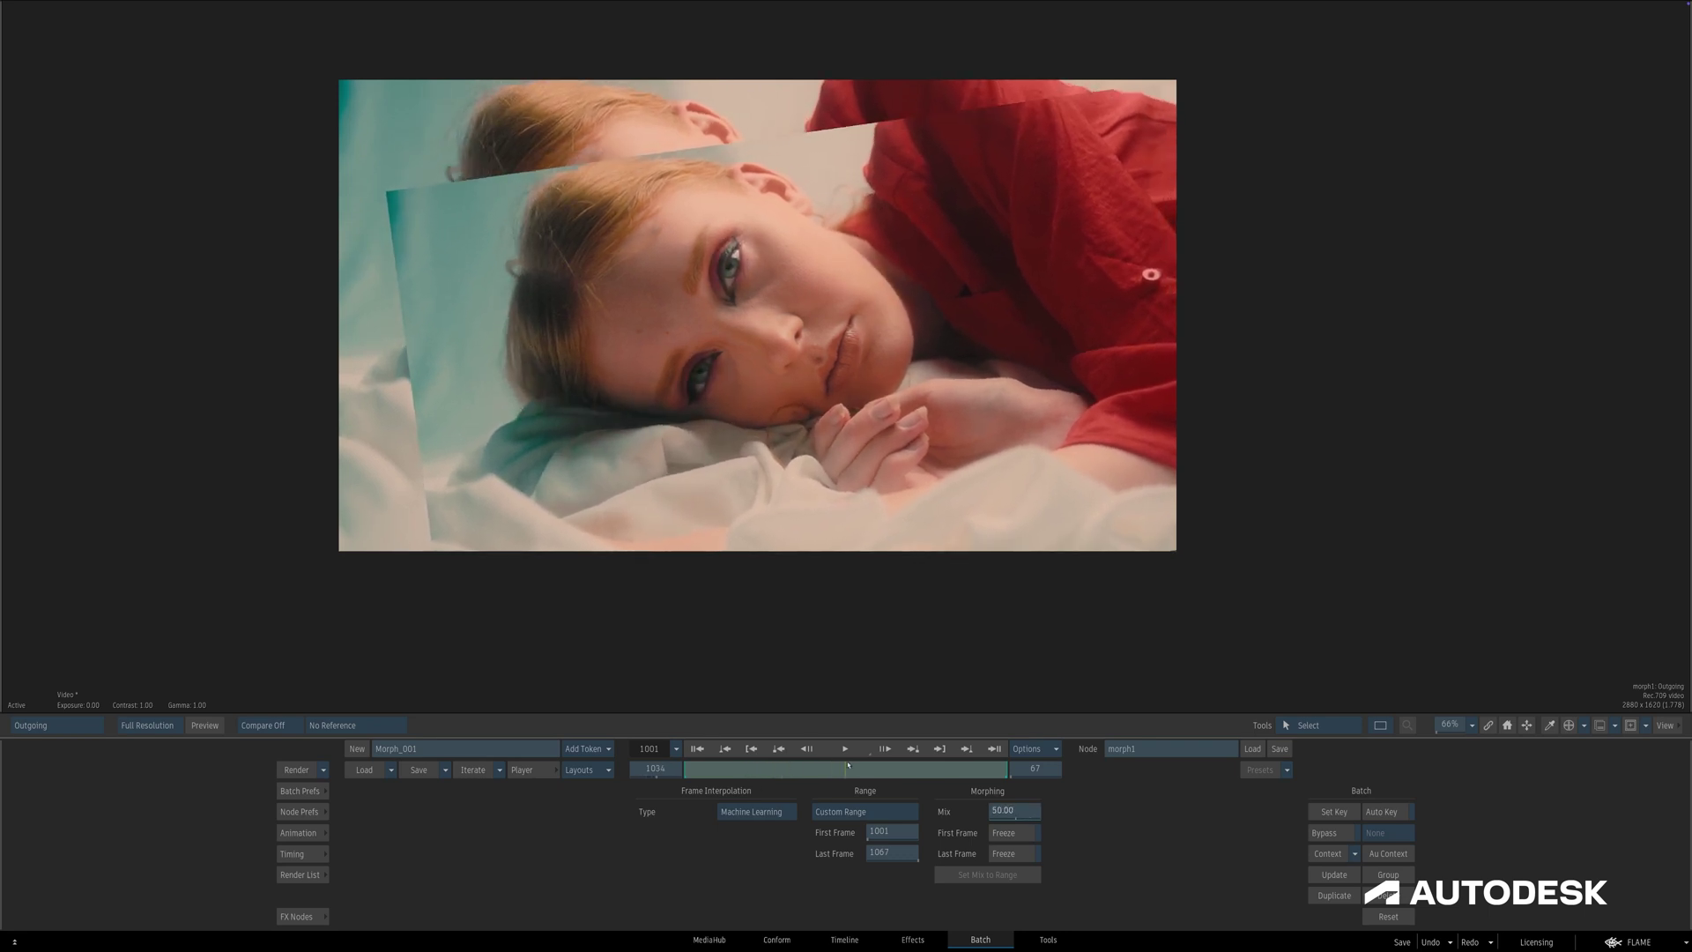
{"action": "left_click", "coordinate": [889, 828]}
{"action": "key", "text": "Return"}
{"action": "left_click", "coordinate": [881, 852]}
{"action": "type", "text": "1034"}
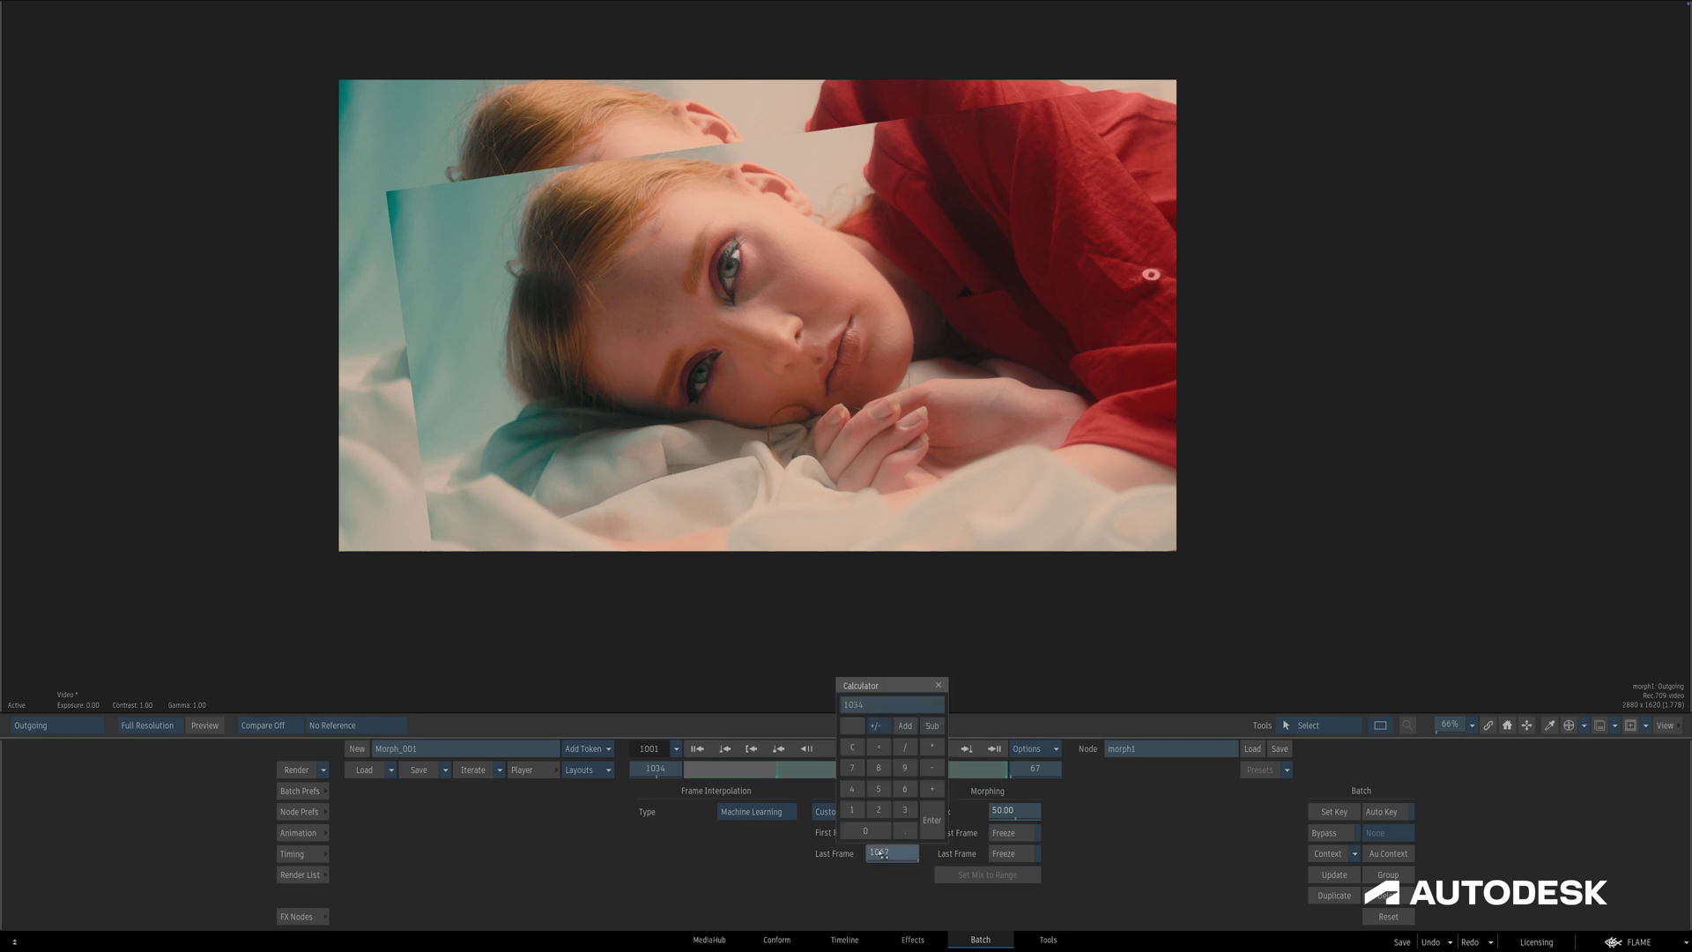
{"action": "key", "text": "Return"}
{"action": "key", "text": "F4"}
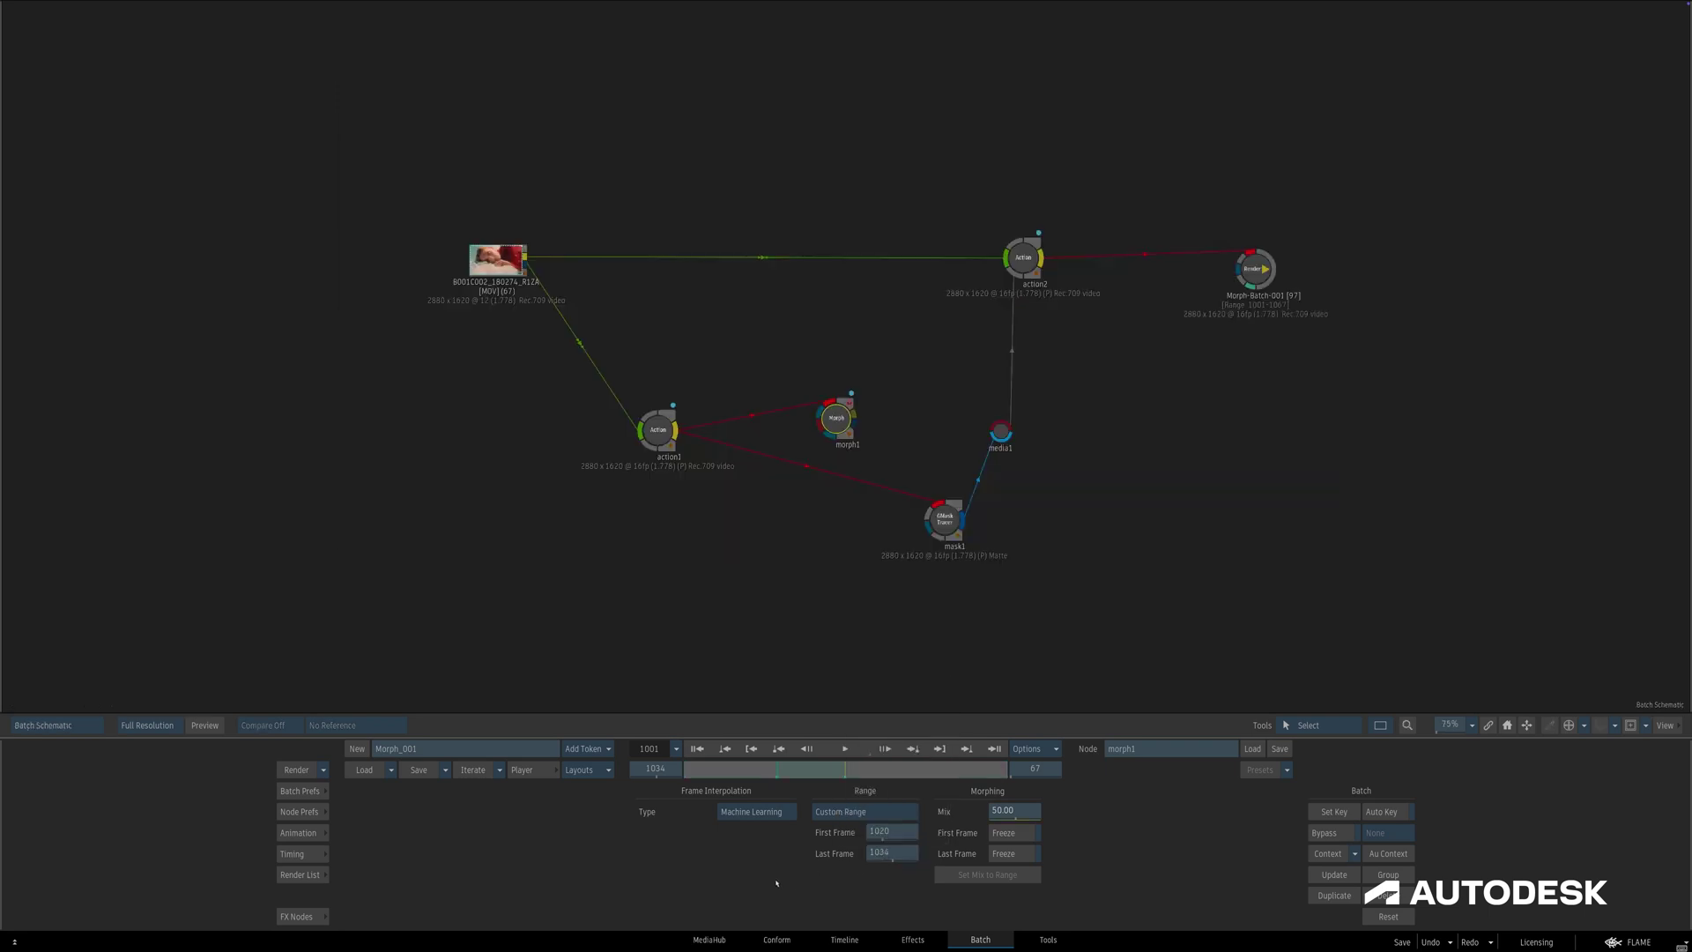
Add a MUX node fed by the output of action1 and set its timing offset to 14.
{"action": "left_click", "coordinate": [300, 917]}
{"action": "left_click_drag", "start_coordinate": [366, 867], "coordinate": [757, 562]}
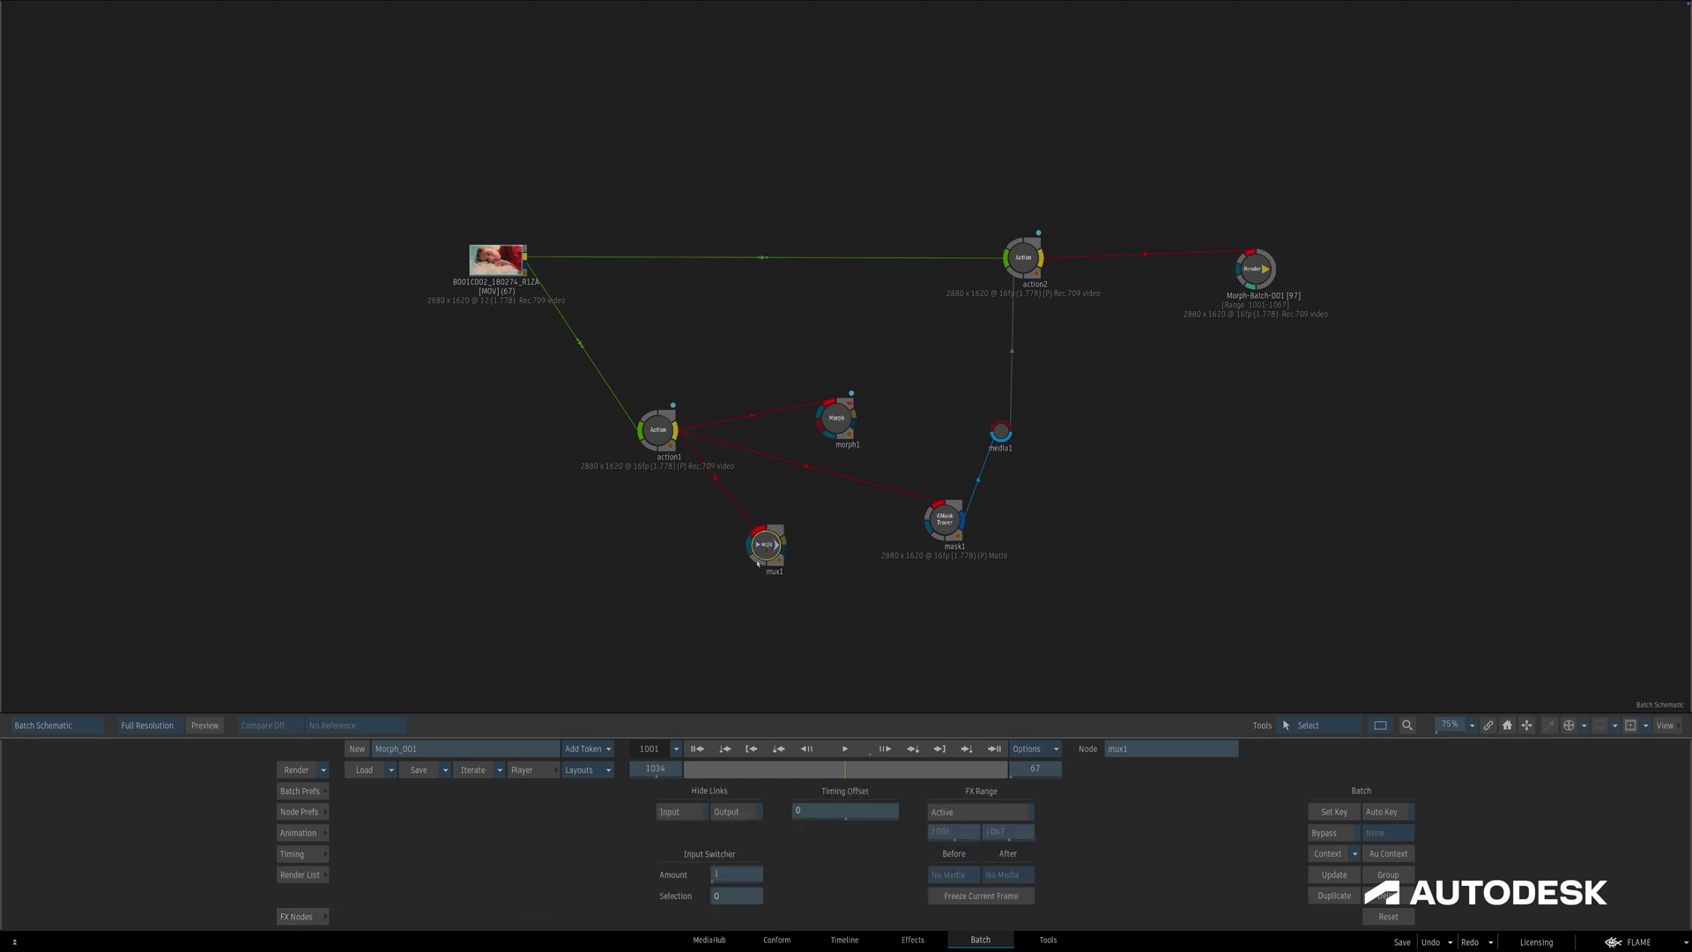
{"action": "left_click", "coordinate": [801, 821]}
{"action": "type", "text": "14"}
{"action": "key", "text": "Return"}
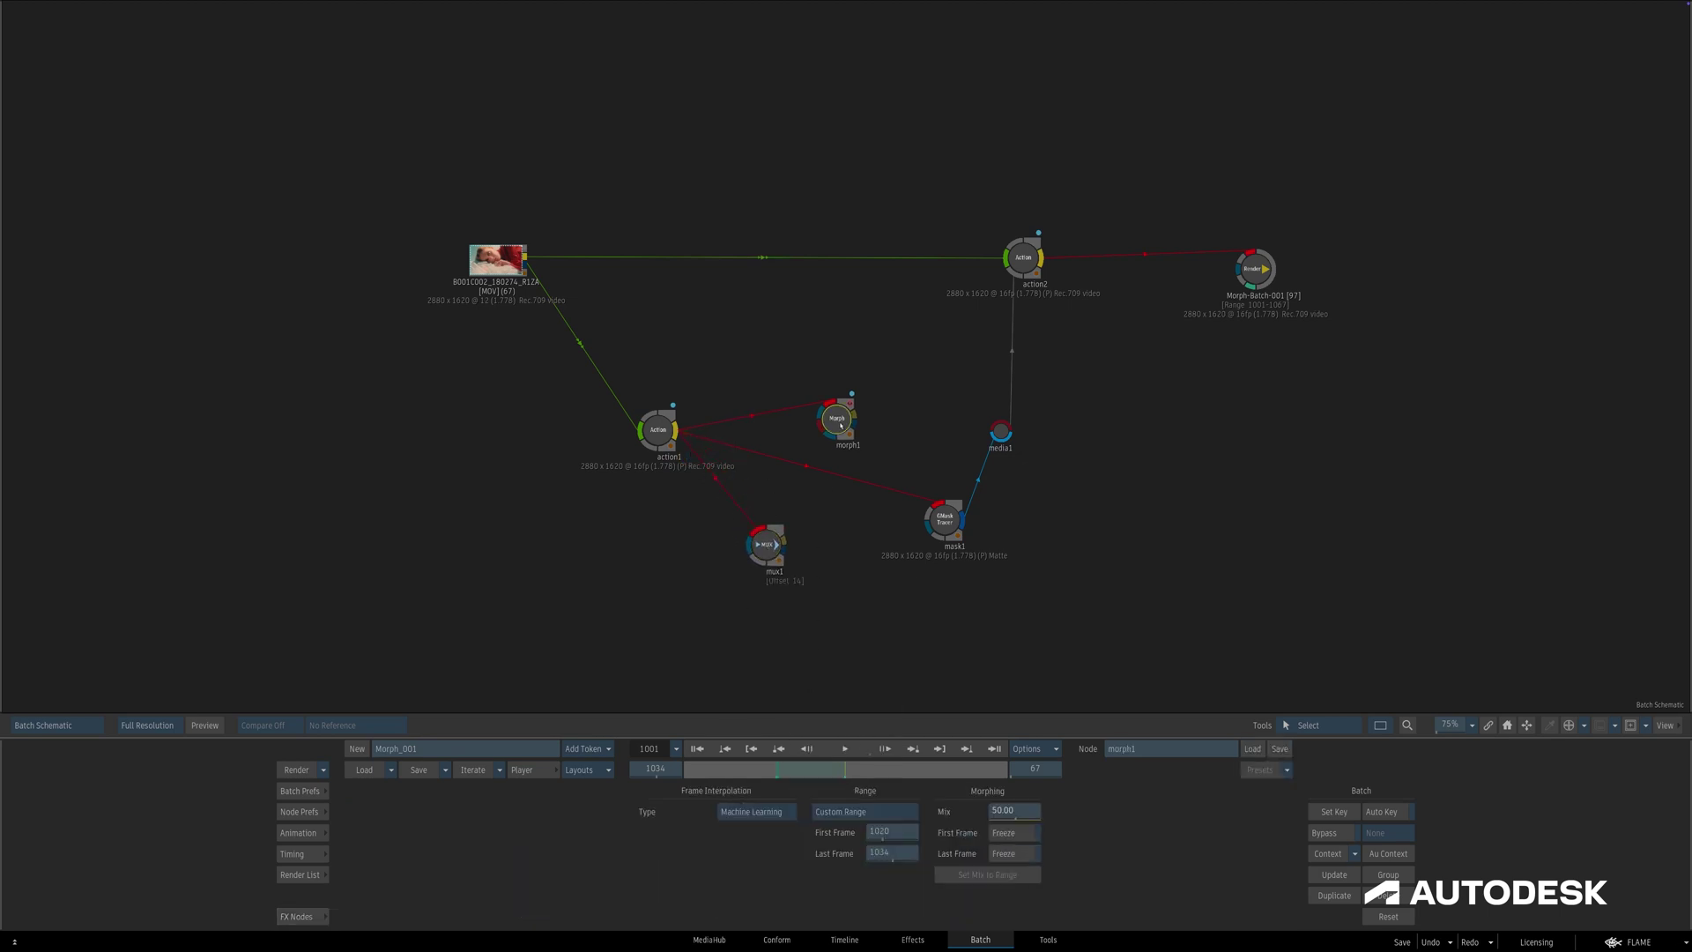
Connect the MUX output to the Morph node's incoming input and compare the outgoing and incoming images while scrubbing.
{"action": "mouse_move", "coordinate": [837, 421]}
{"action": "left_mouse_down"}
{"action": "mouse_move", "coordinate": [822, 536]}
{"action": "mouse_move", "coordinate": [837, 425]}
{"action": "left_mouse_up"}
{"action": "key", "text": "F1"}
{"action": "key", "text": "F1"}
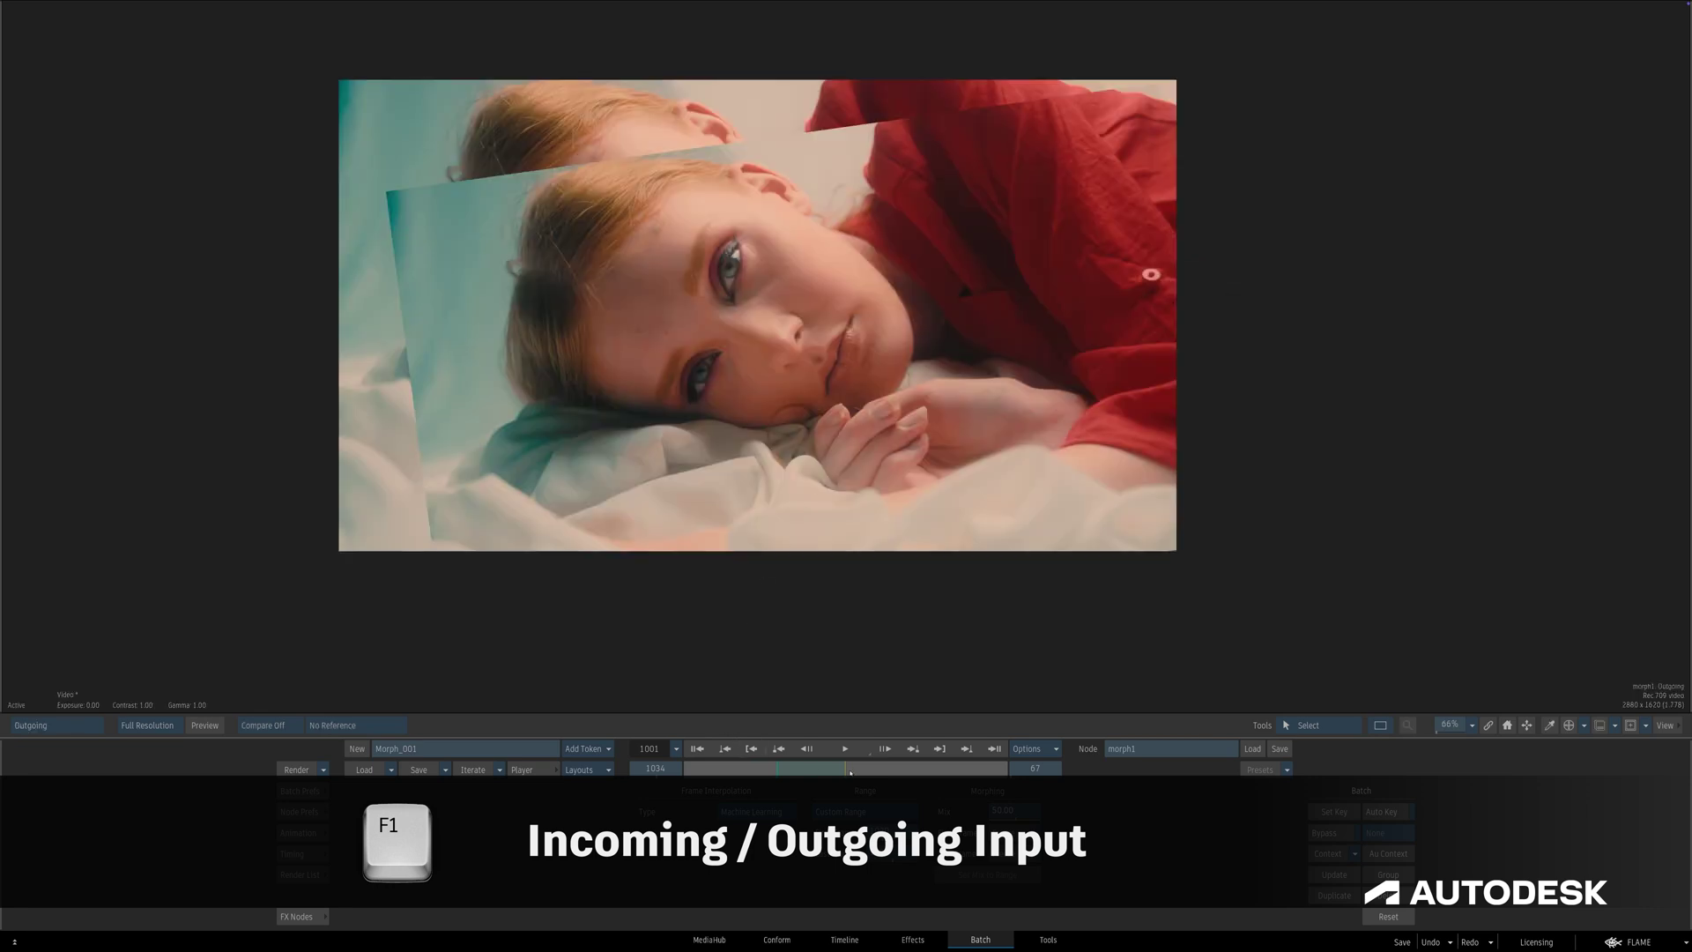
{"action": "left_click_drag", "start_coordinate": [844, 770], "coordinate": [929, 768]}
{"action": "key", "text": "F2"}
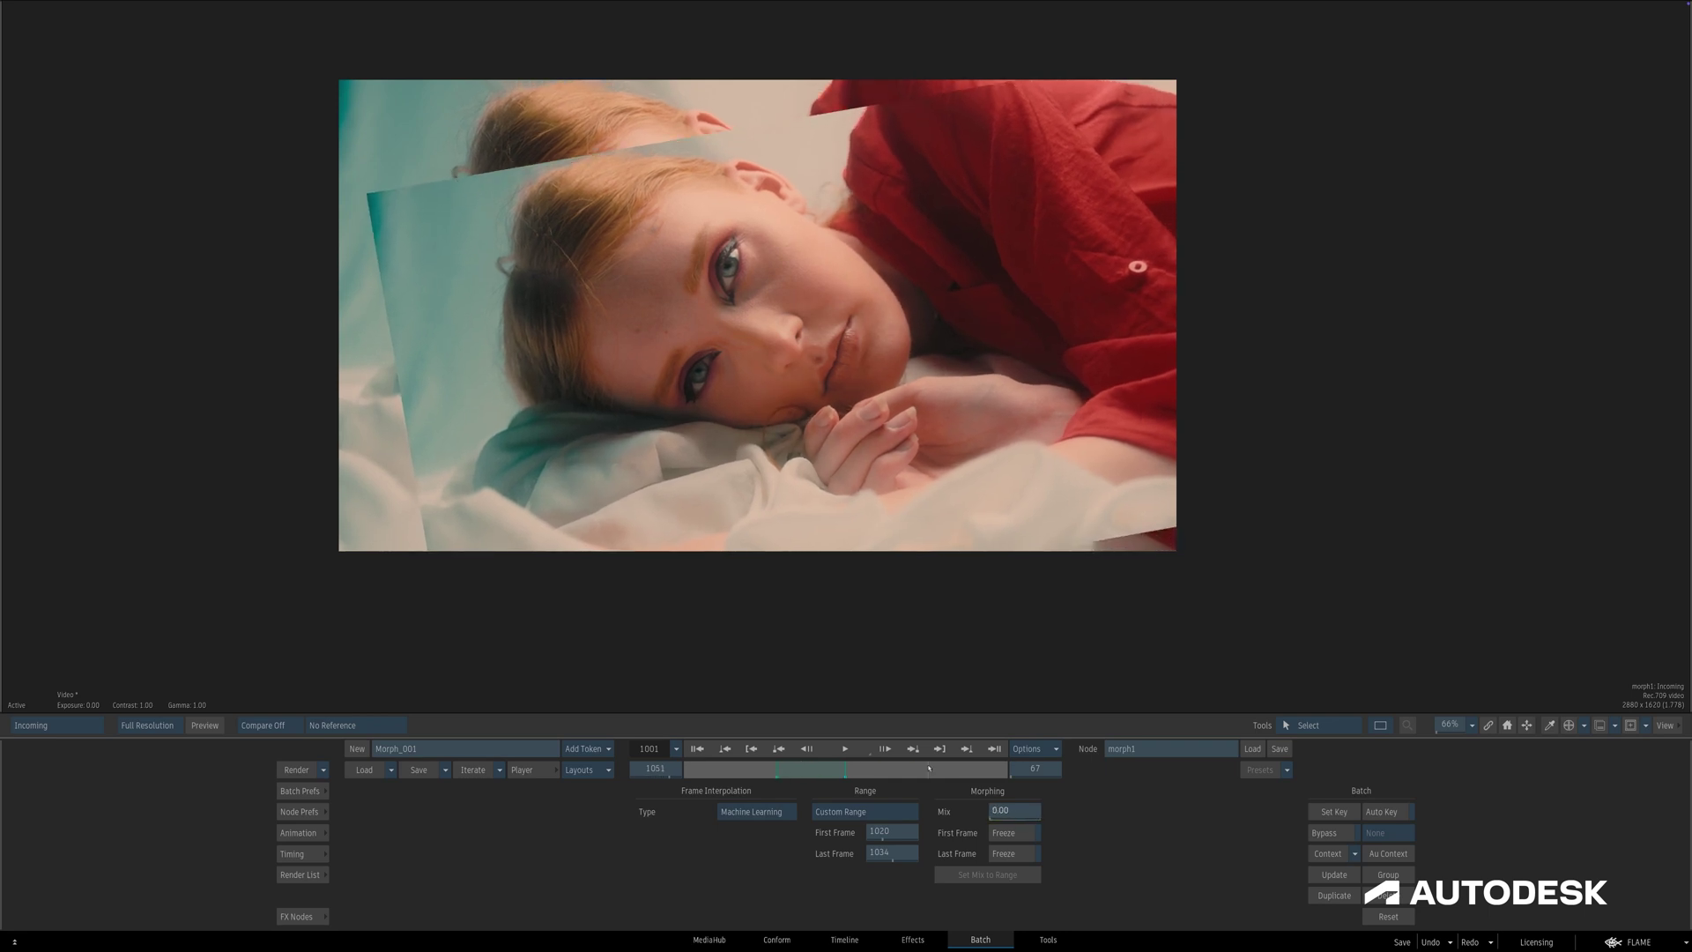
Set the batch duration to 53 frames and check the node connections in the schematic.
{"action": "left_click", "coordinate": [1039, 771]}
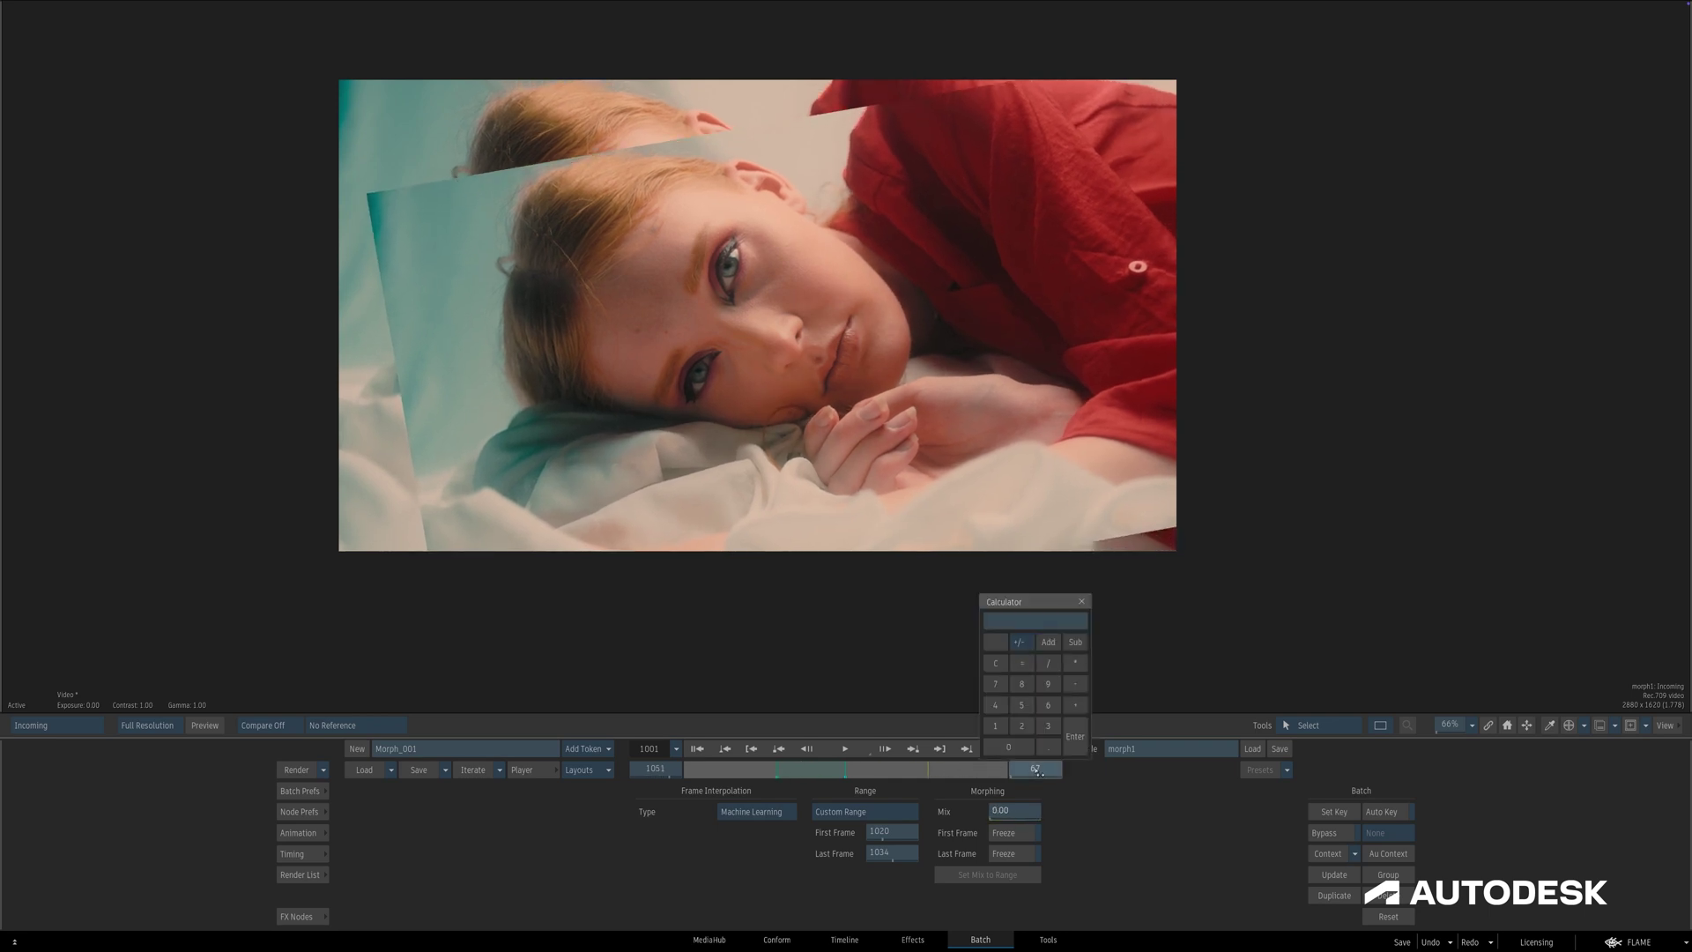
{"action": "key", "text": "Return"}
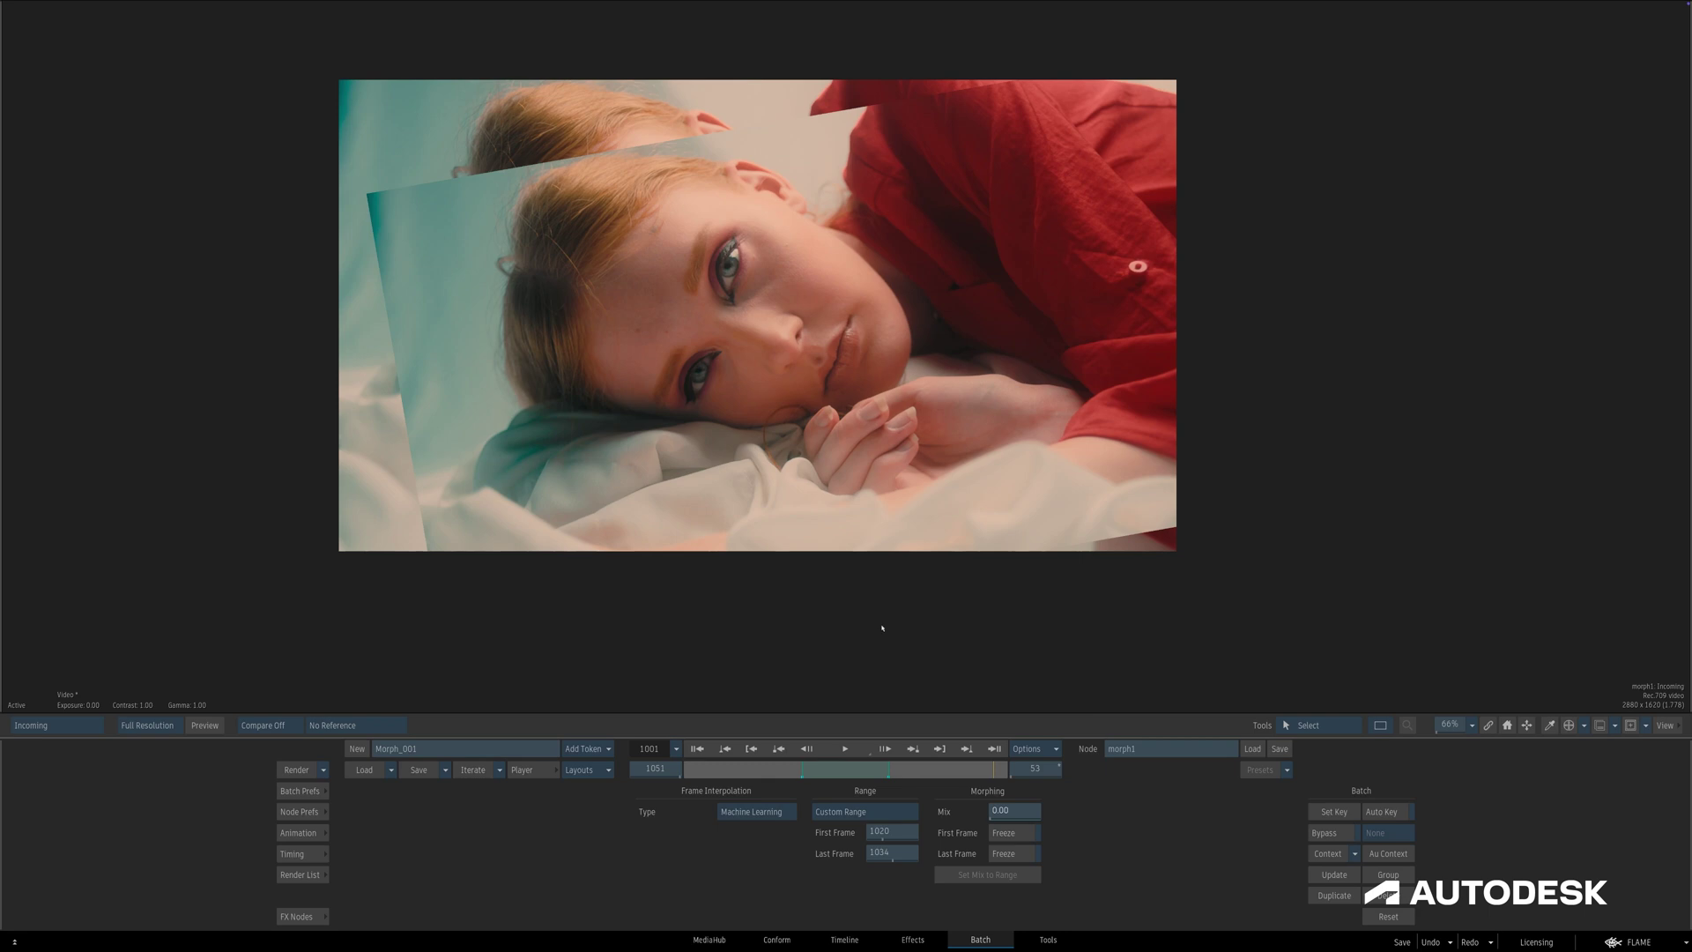
{"action": "key", "text": "Tab"}
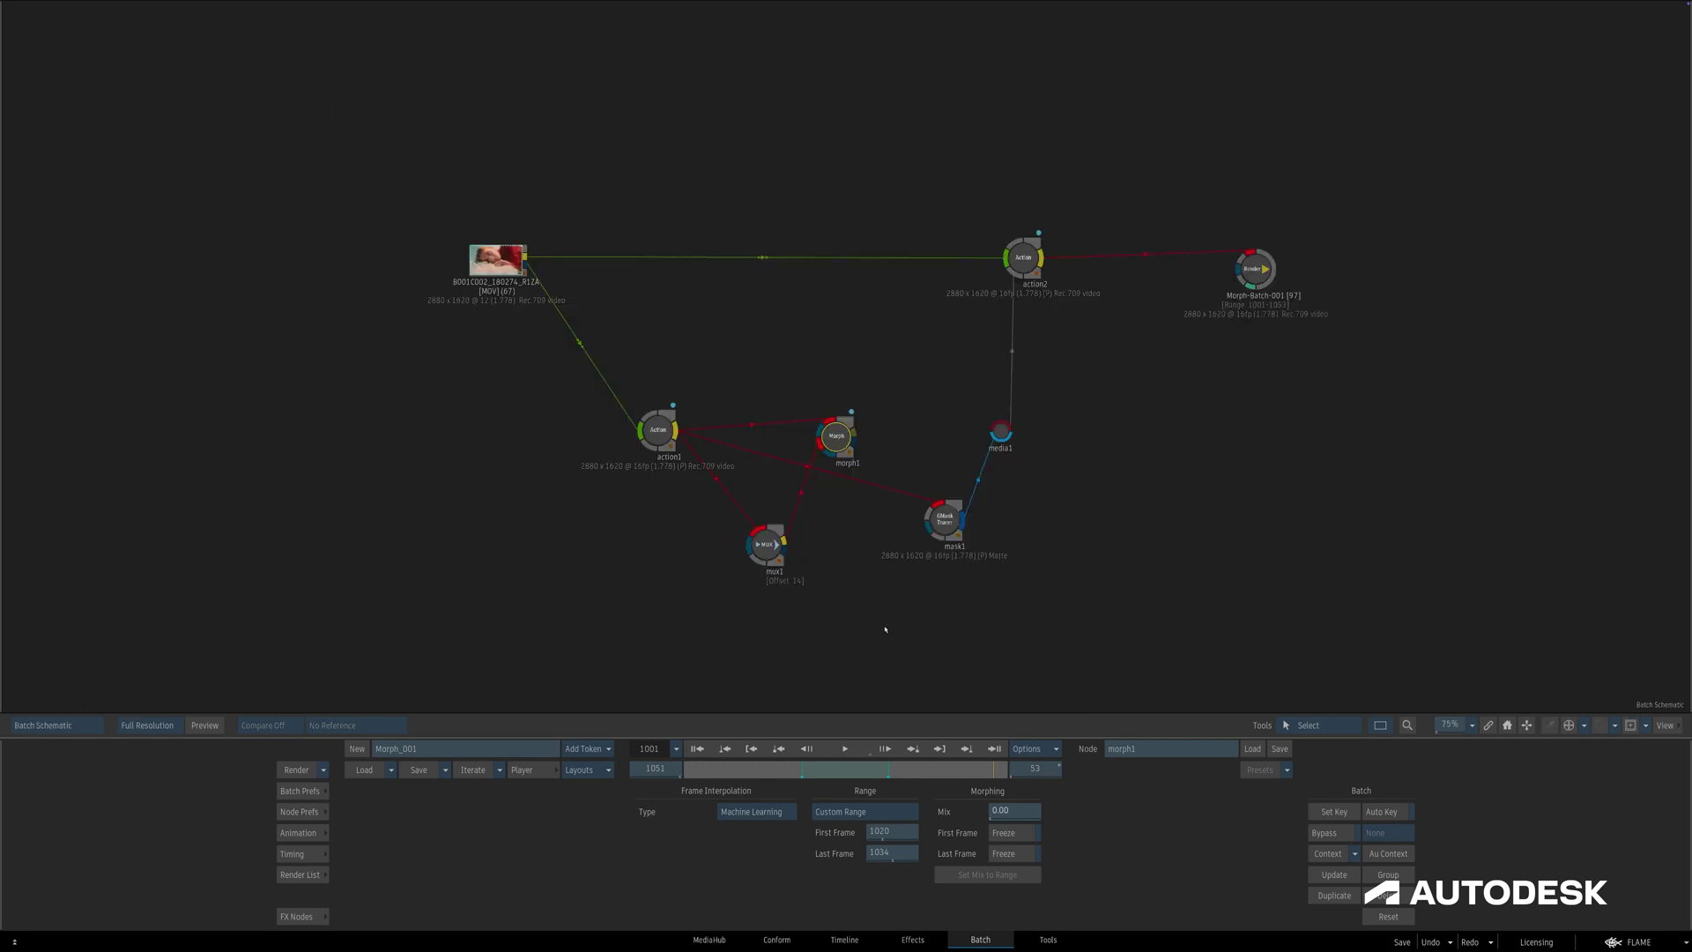
{"action": "key", "text": "Tab"}
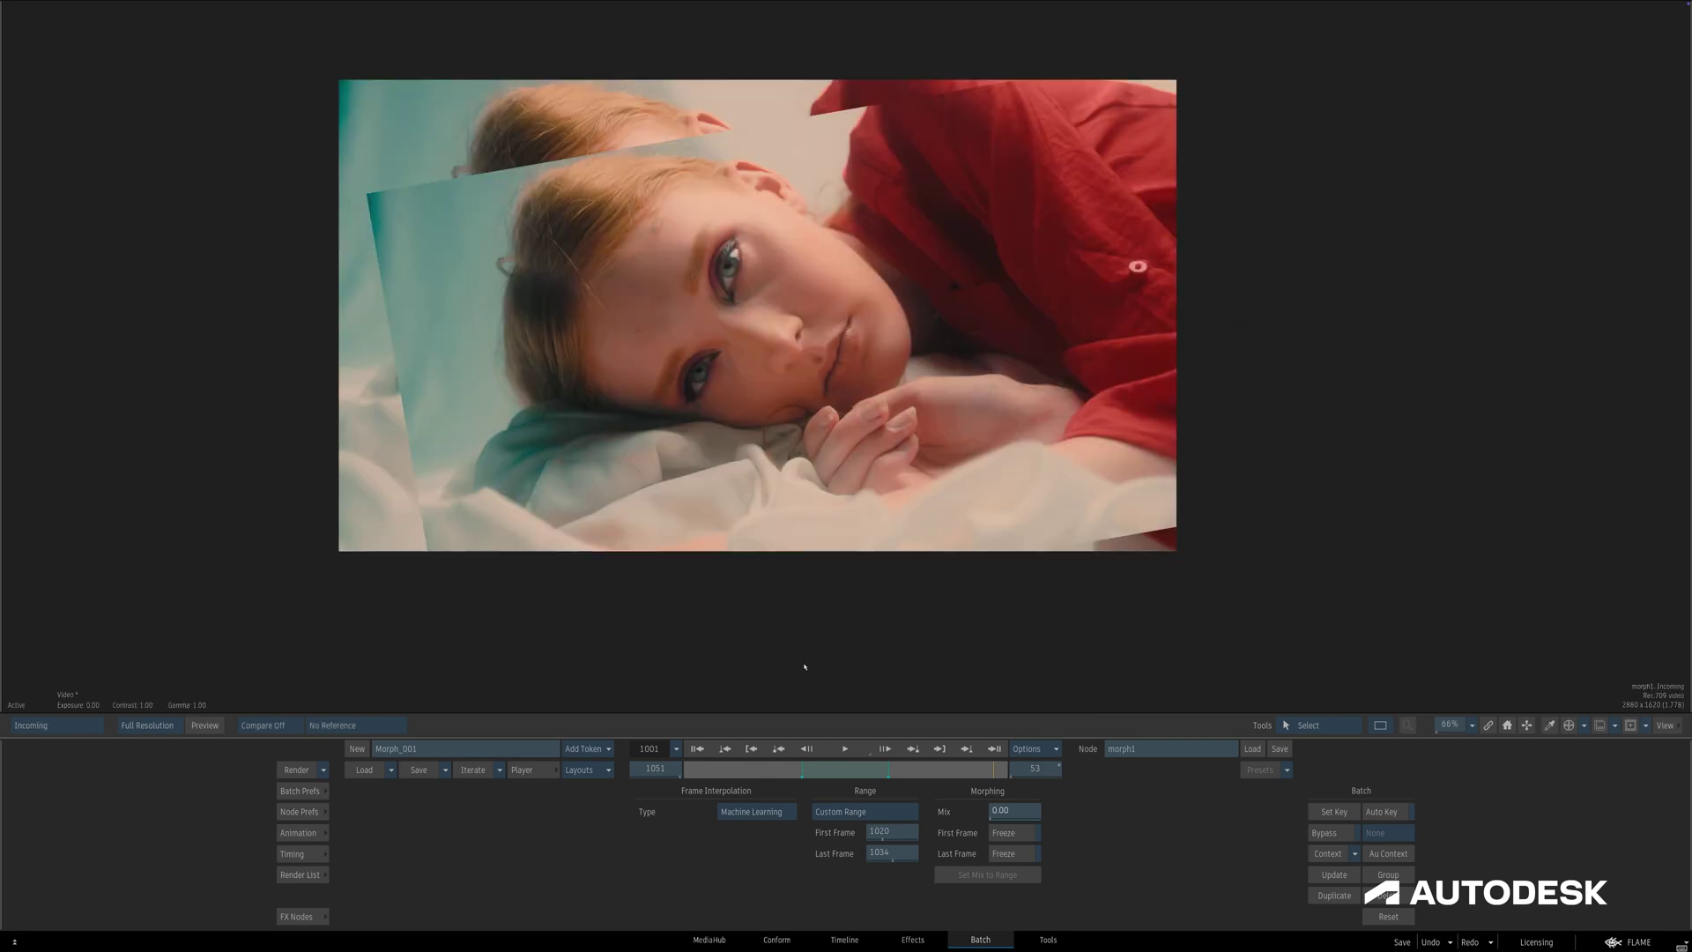
Go to frame 1020 in the outgoing view and enable Freeze for the Morph's first frame.
{"action": "mouse_move", "coordinate": [796, 772]}
{"action": "left_mouse_down"}
{"action": "mouse_move", "coordinate": [872, 772]}
{"action": "mouse_move", "coordinate": [804, 778]}
{"action": "left_mouse_up"}
{"action": "key", "text": "F1"}
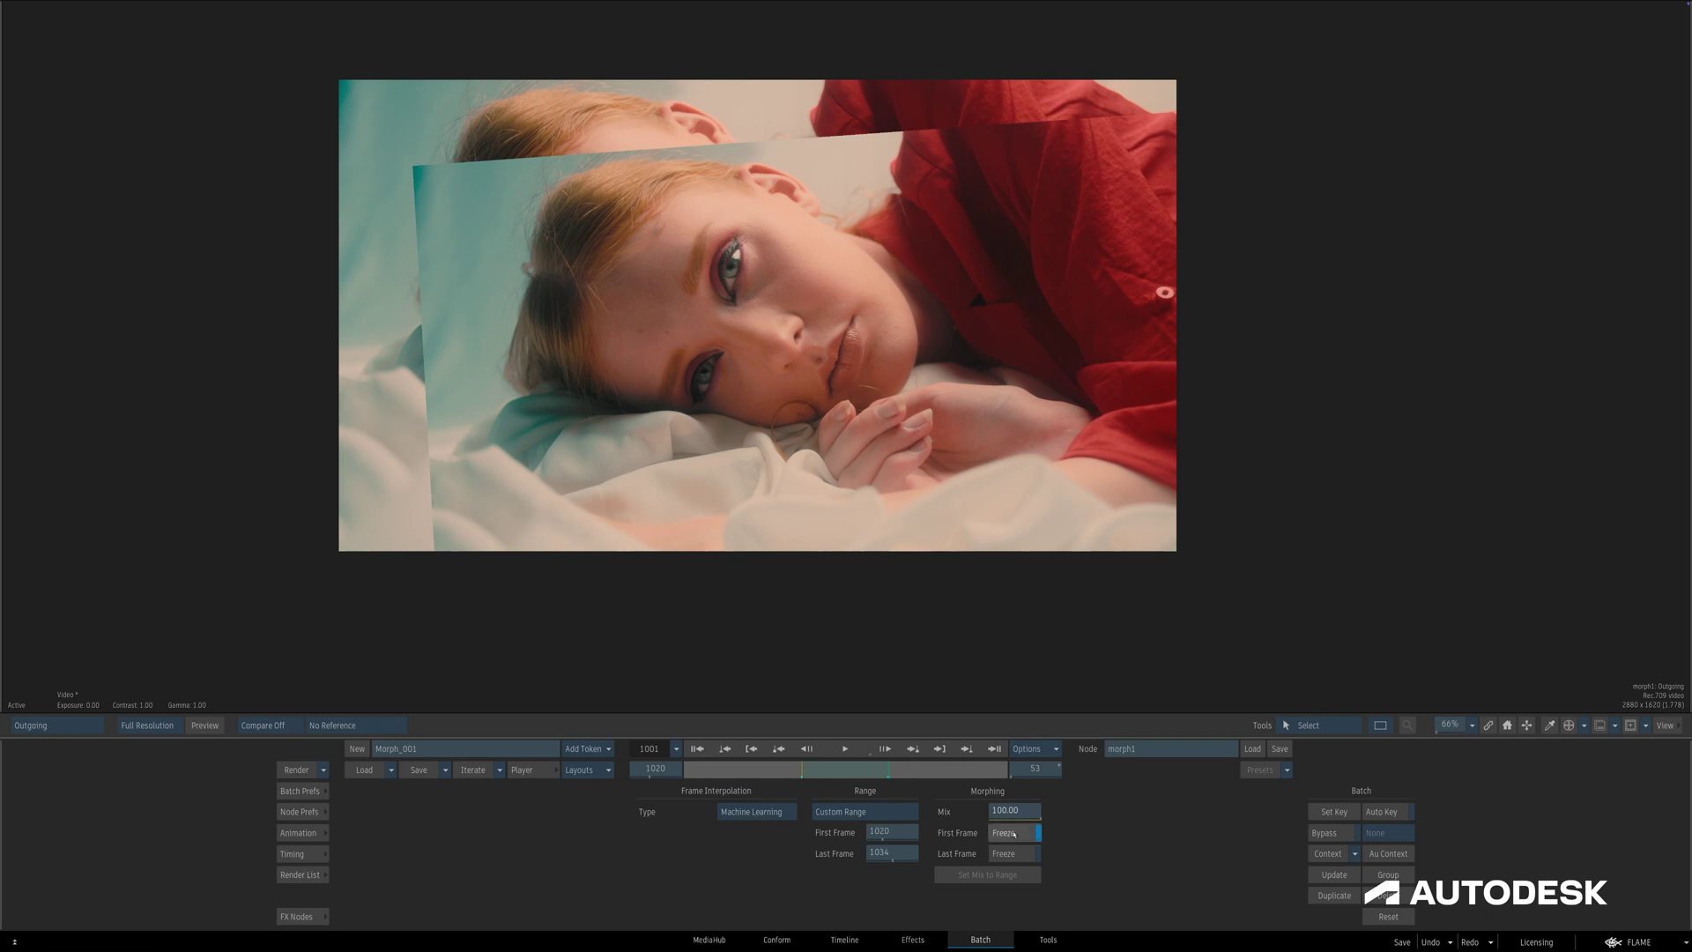
{"action": "key", "text": "F4"}
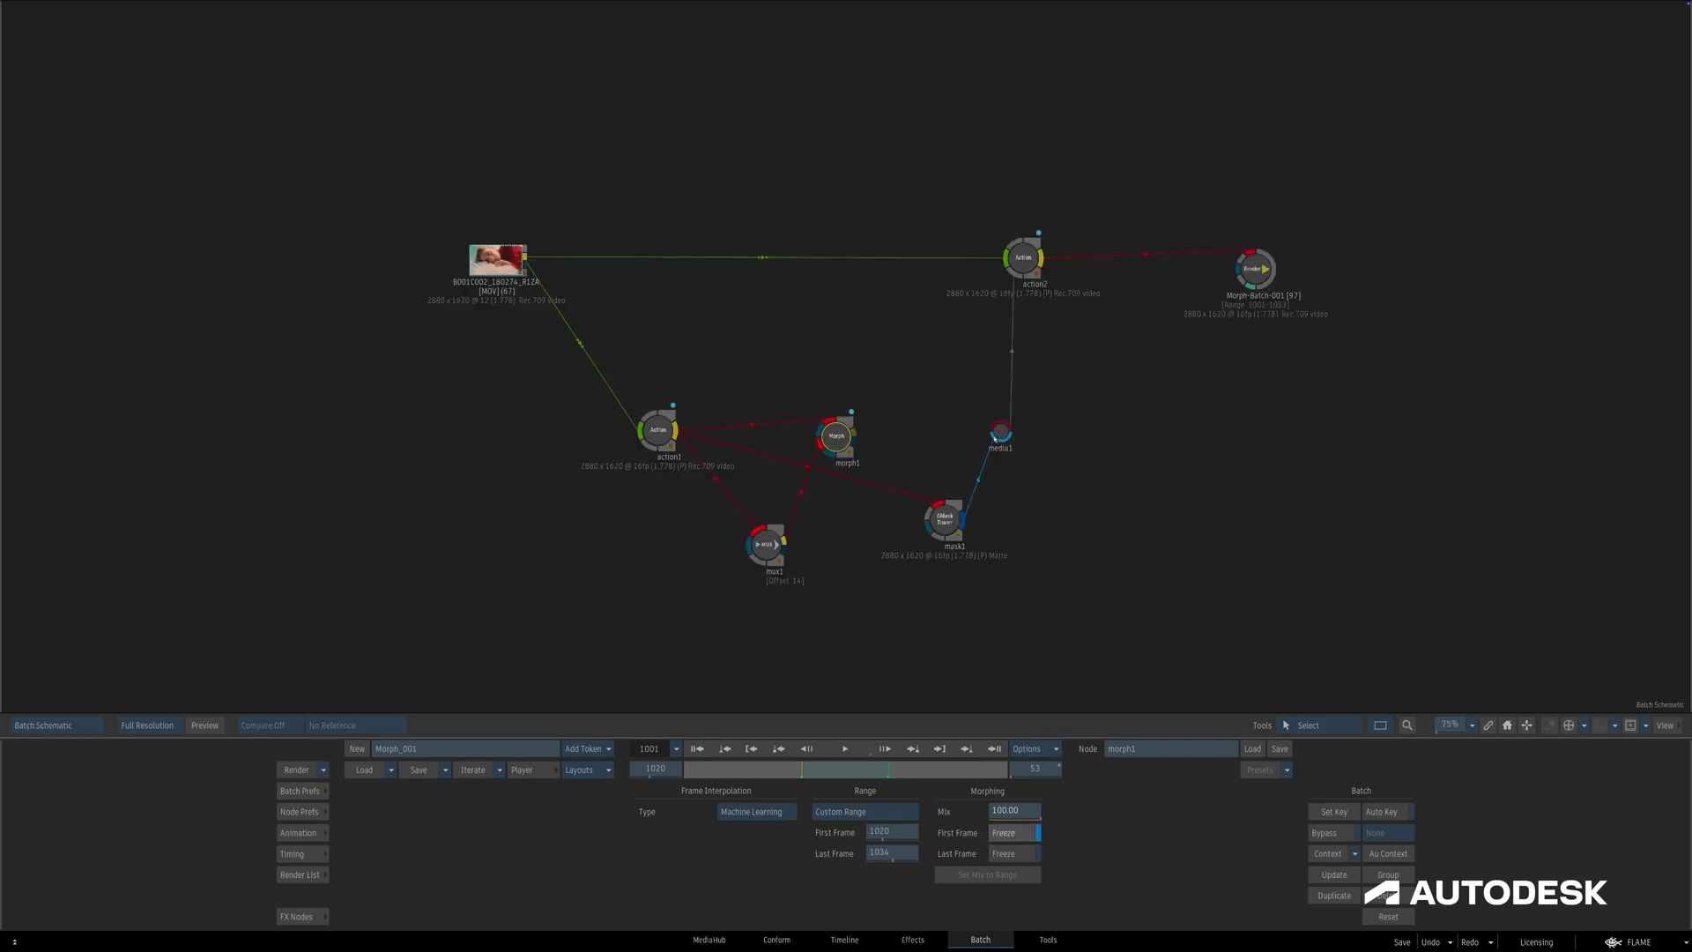
Connect the Morph output to the media1 layer of action2 and play the rendered batch result.
{"action": "left_click_drag", "start_coordinate": [994, 437], "coordinate": [908, 441]}
{"action": "left_click", "coordinate": [296, 769]}
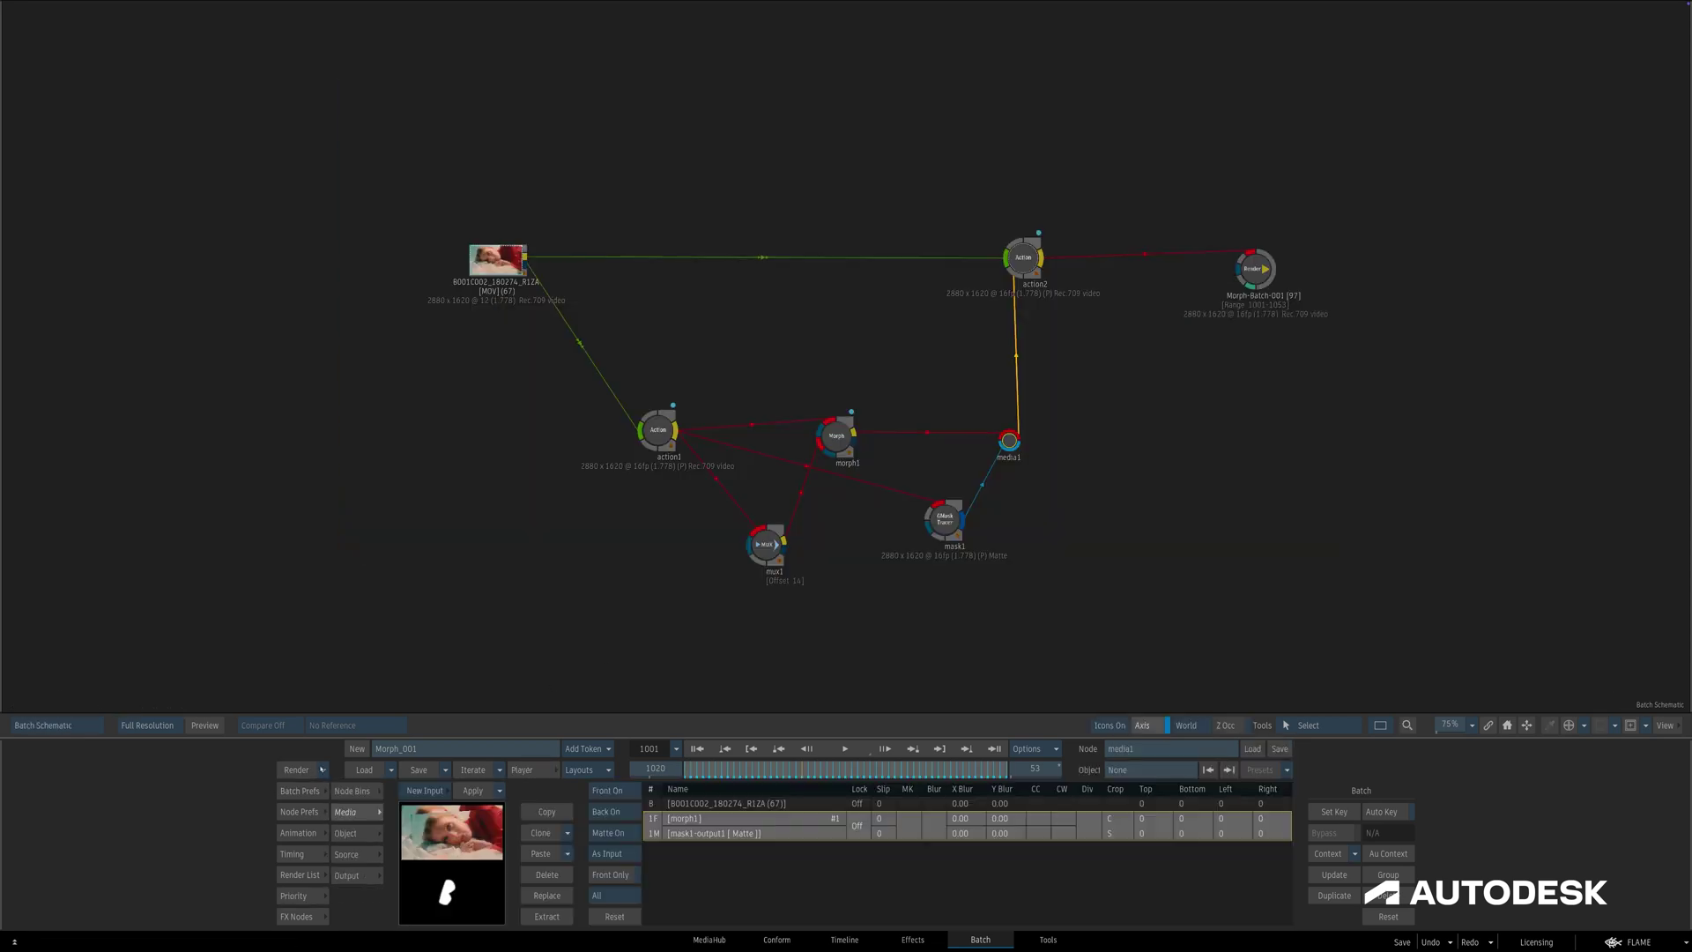
{"action": "left_click", "coordinate": [539, 765]}
{"action": "left_click", "coordinate": [845, 917]}
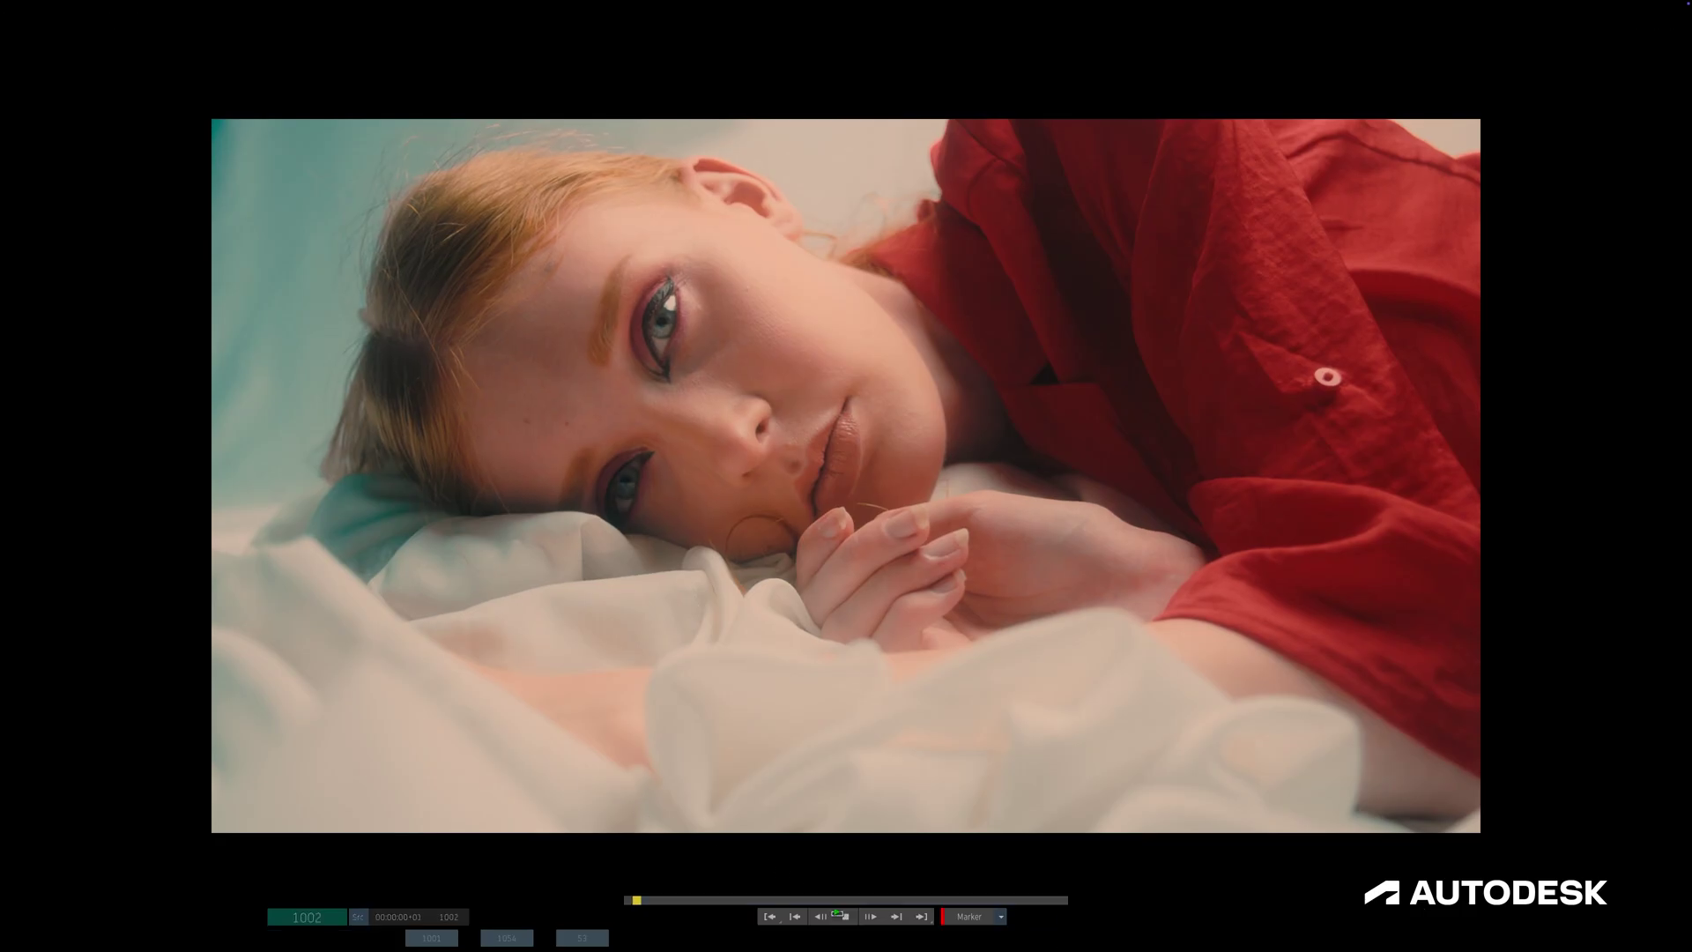